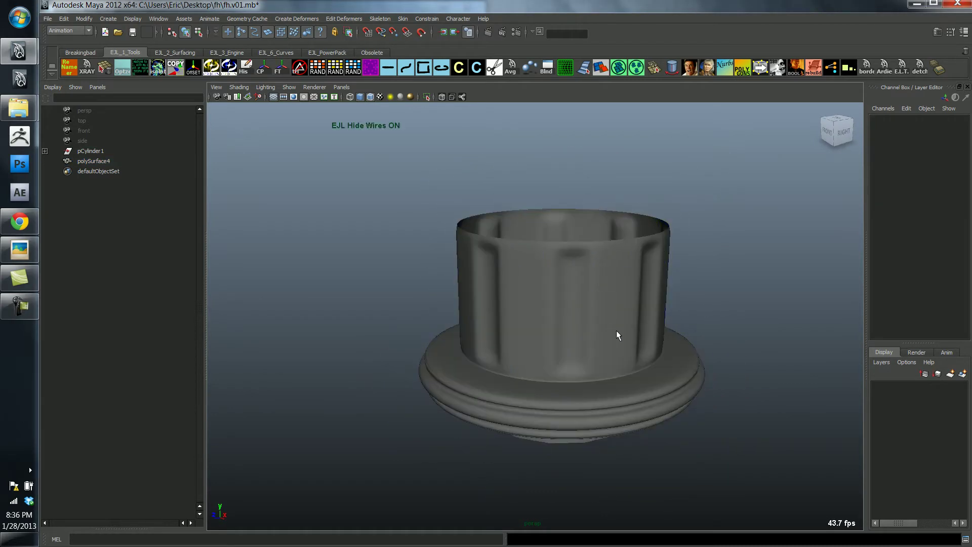
# Scale the ring of faces running through the flutes vertically inward, drawing its upper and lower edge loops closer together
pyautogui.keyDown('alt'); pyautogui.moveTo(617, 335); pyautogui.dragTo(601, 381); pyautogui.keyUp('alt')
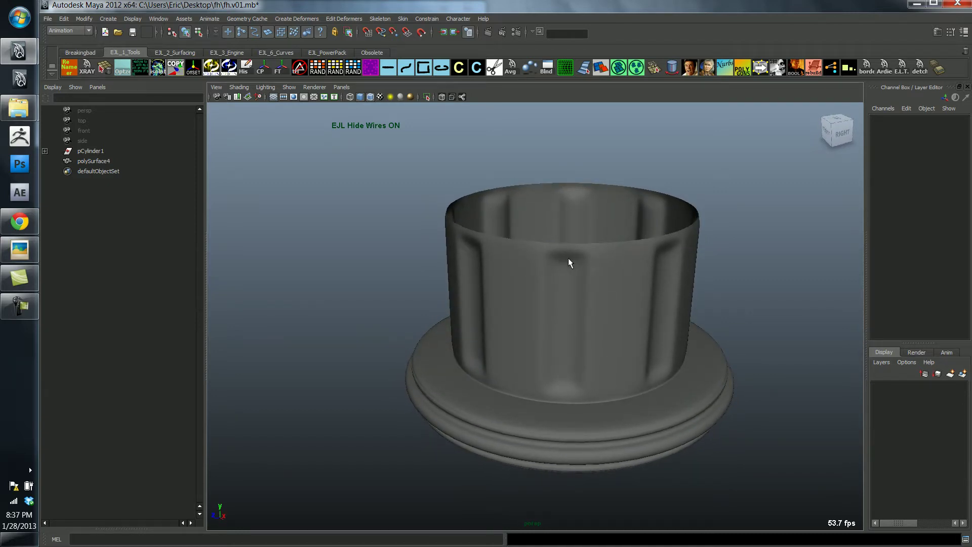
pyautogui.click(596, 306)
pyautogui.press('1')
pyautogui.keyDown('alt'); pyautogui.moveTo(624, 351); pyautogui.dragTo(608, 329); pyautogui.keyUp('alt')
pyautogui.moveTo(577, 330); pyautogui.dragTo(572, 301, button='right')
pyautogui.press('F10')
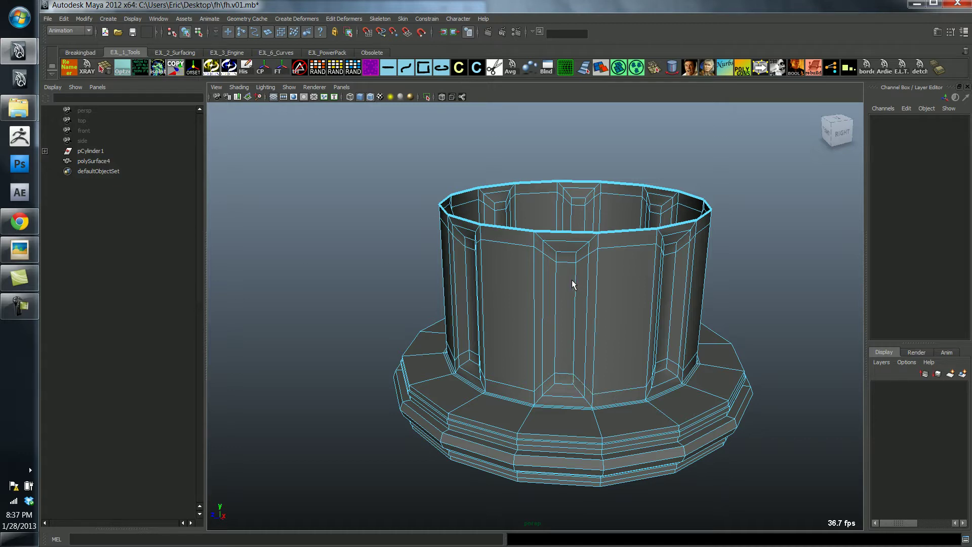
pyautogui.click(574, 301)
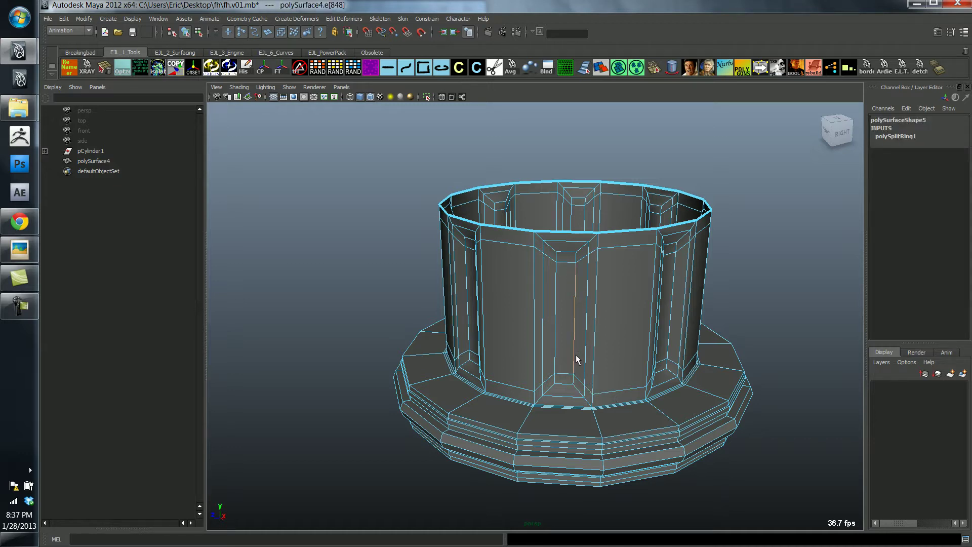
pyautogui.hotkey('ctrl', 'F11')
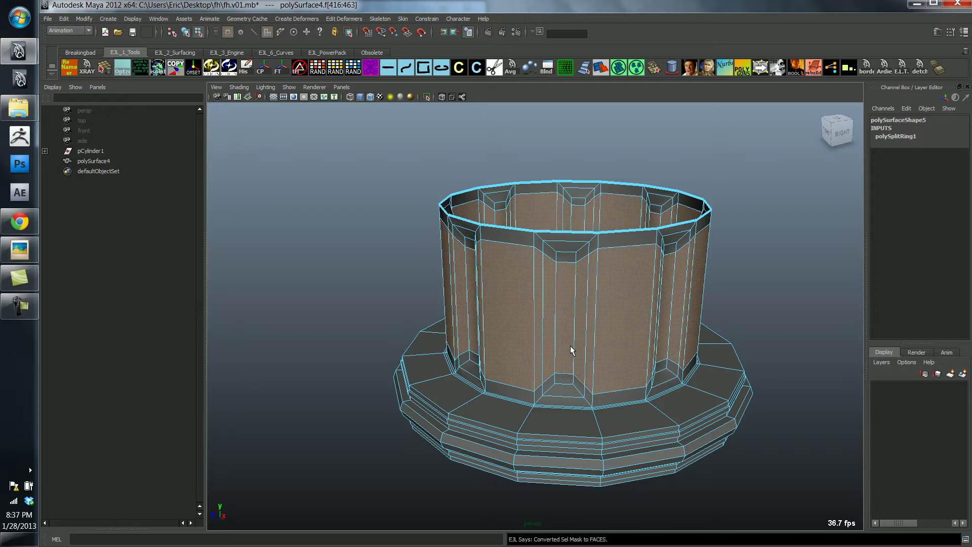
pyautogui.press('r')
pyautogui.moveTo(575, 189); pyautogui.dragTo(547, 267)
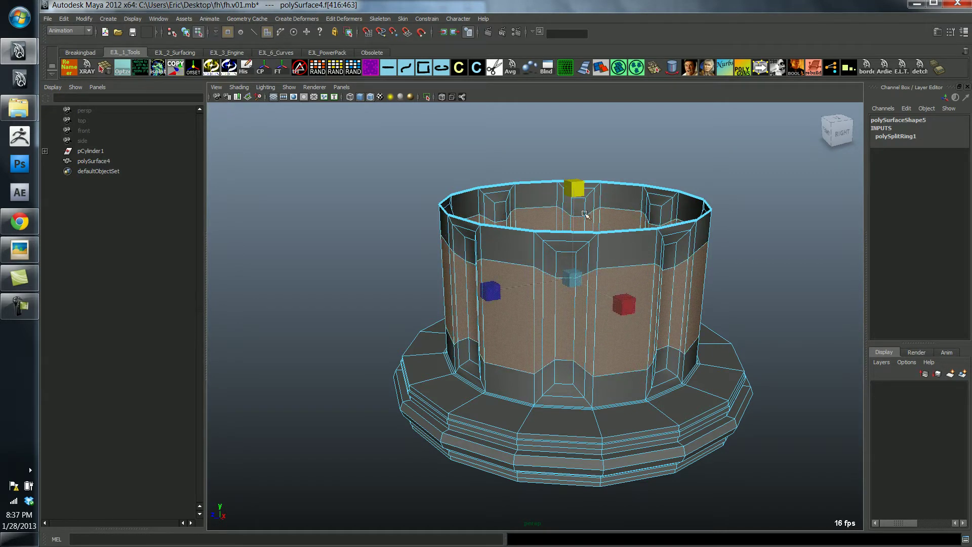
pyautogui.moveTo(578, 189); pyautogui.dragTo(582, 221)
# Preview the mesh smoothed without wireframe and compare the flutes with the fire_hydrant.jpg reference photo
pyautogui.press('F8')
pyautogui.press('3')
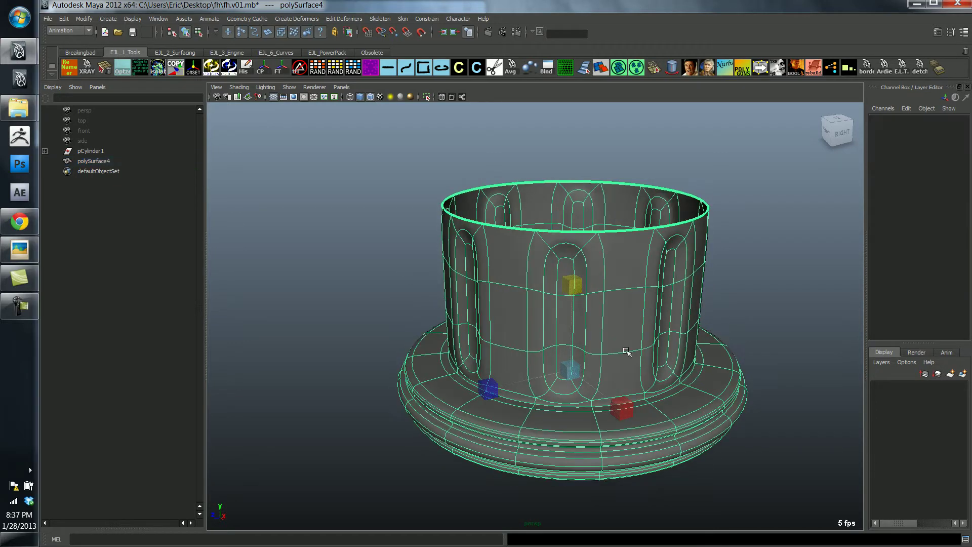
pyautogui.hotkey('alt', 'w')
pyautogui.keyDown('alt'); pyautogui.moveTo(650, 394); pyautogui.dragTo(579, 237); pyautogui.keyUp('alt')
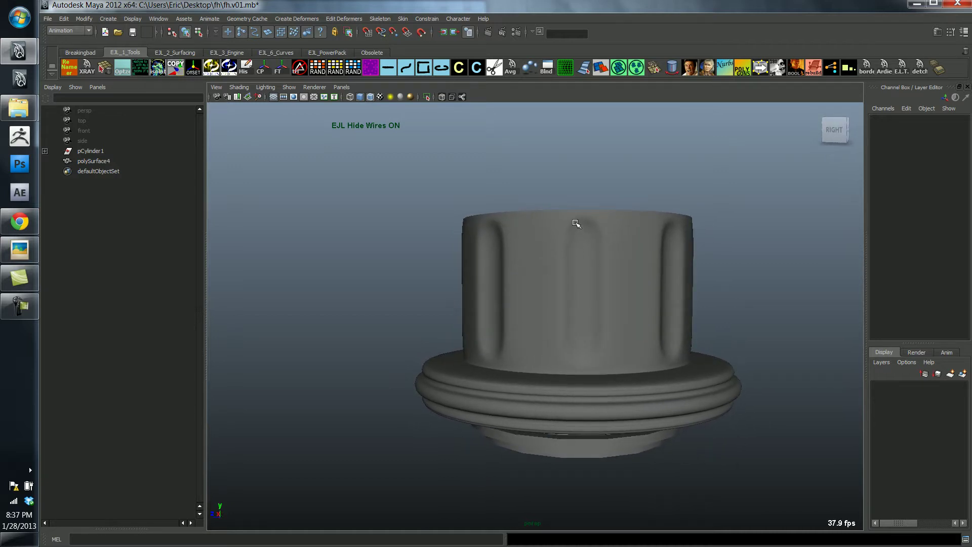
pyautogui.keyDown('alt'); pyautogui.moveTo(668, 330); pyautogui.dragTo(643, 340); pyautogui.keyUp('alt')
pyautogui.click(11, 256)
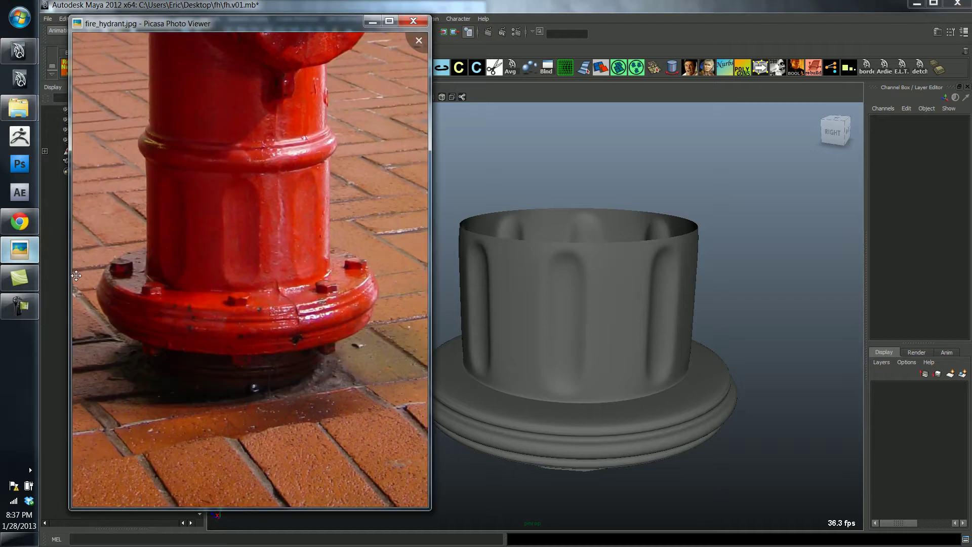
pyautogui.keyDown('alt'); pyautogui.moveTo(576, 348); pyautogui.dragTo(557, 332); pyautogui.keyUp('alt')
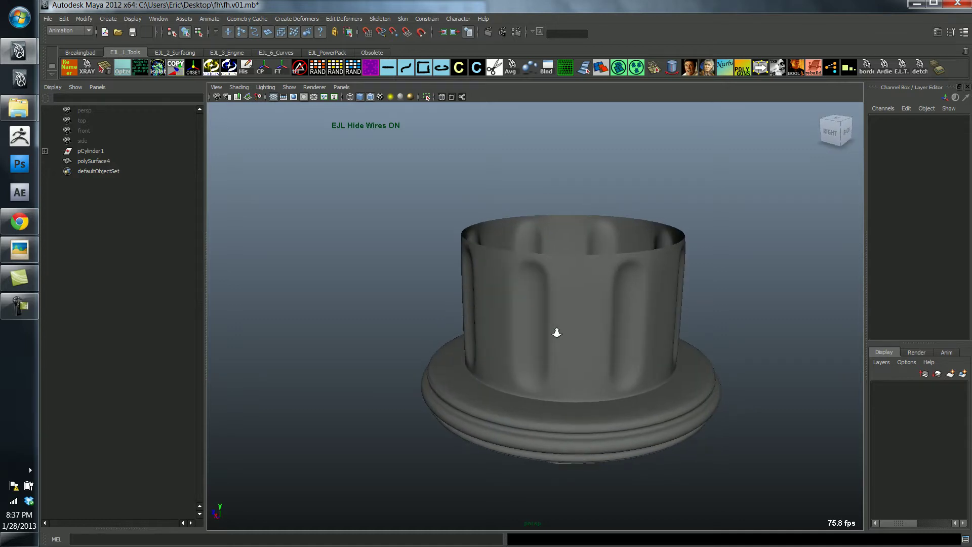
pyautogui.click(23, 245)
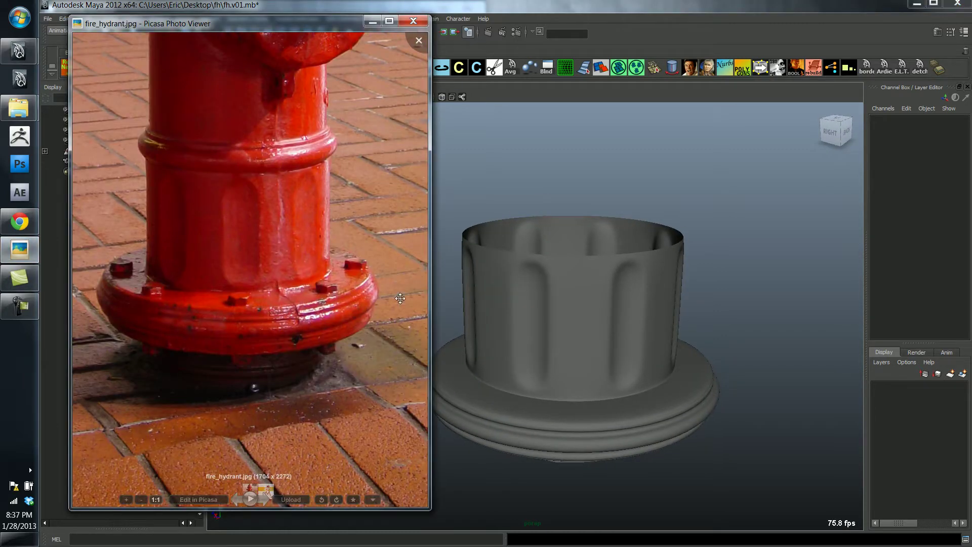
# Extrude the barrel's top rim edge loop straight up to add a plain band above the flutes, checking its height against the reference photo
pyautogui.click(527, 276)
pyautogui.press('1')
pyautogui.keyDown('alt'); pyautogui.moveTo(507, 290); pyautogui.dragTo(554, 310, button='right'); pyautogui.keyUp('alt')
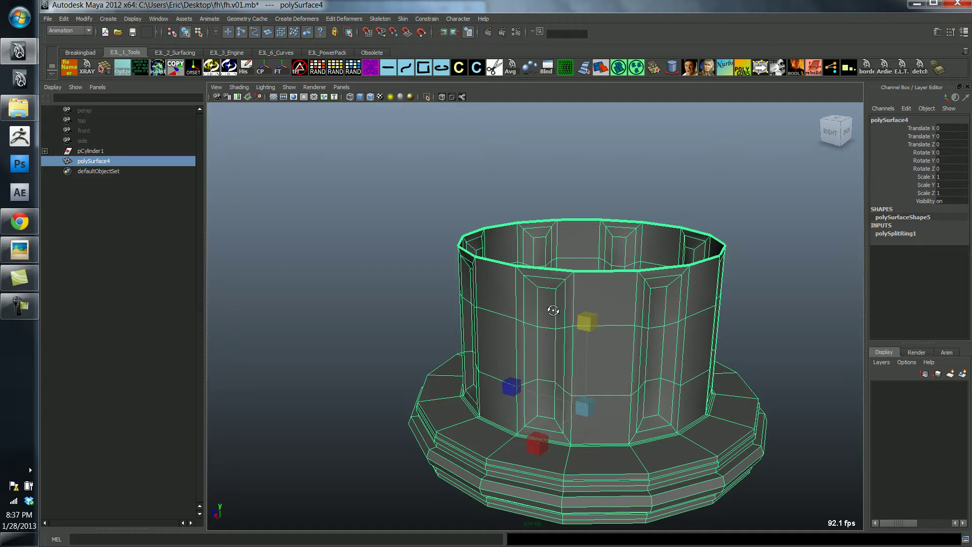
pyautogui.keyDown('alt'); pyautogui.moveTo(554, 310); pyautogui.dragTo(558, 295); pyautogui.keyUp('alt')
pyautogui.press('F10')
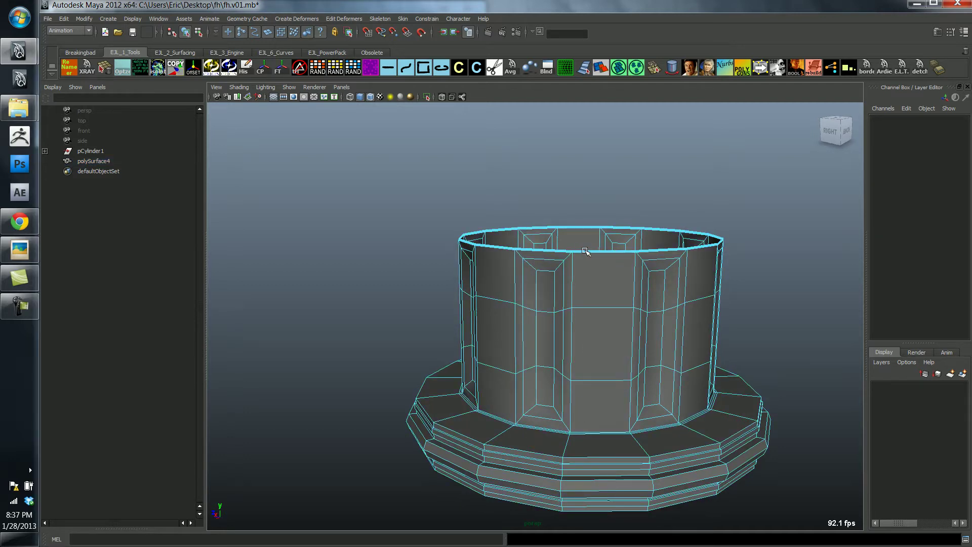
pyautogui.doubleClick(585, 251)
pyautogui.scroll(1, 605, 281)
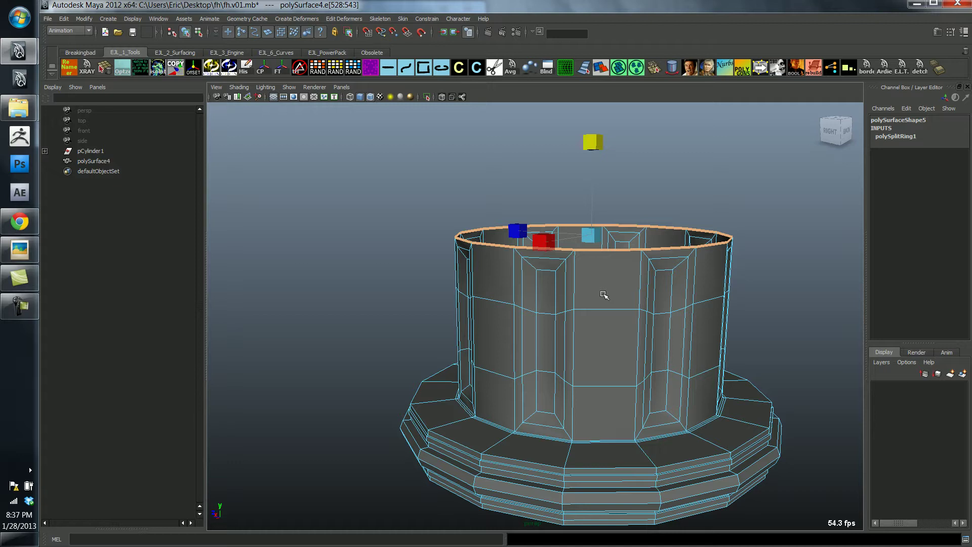
pyautogui.hotkey('ctrl', 'e')
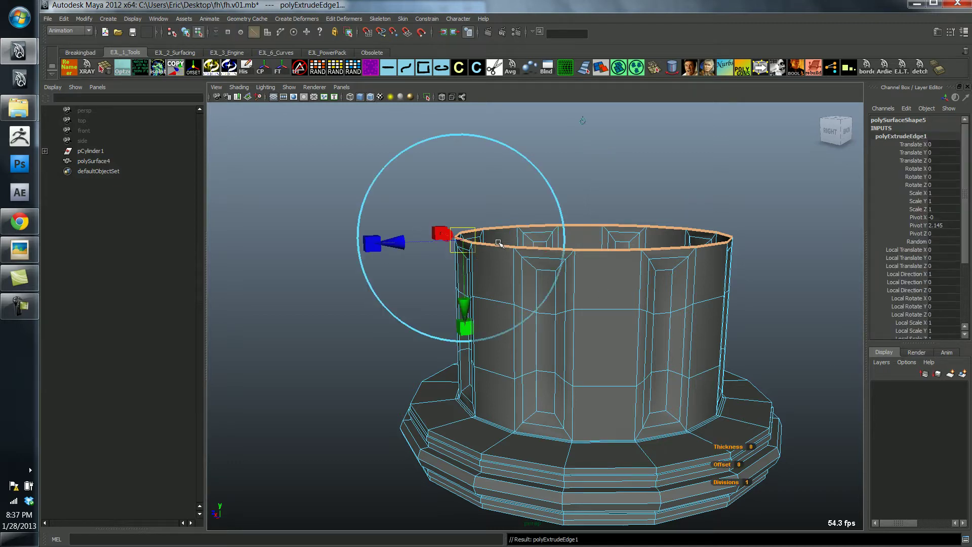
pyautogui.press('w')
pyautogui.moveTo(595, 162); pyautogui.dragTo(580, 122)
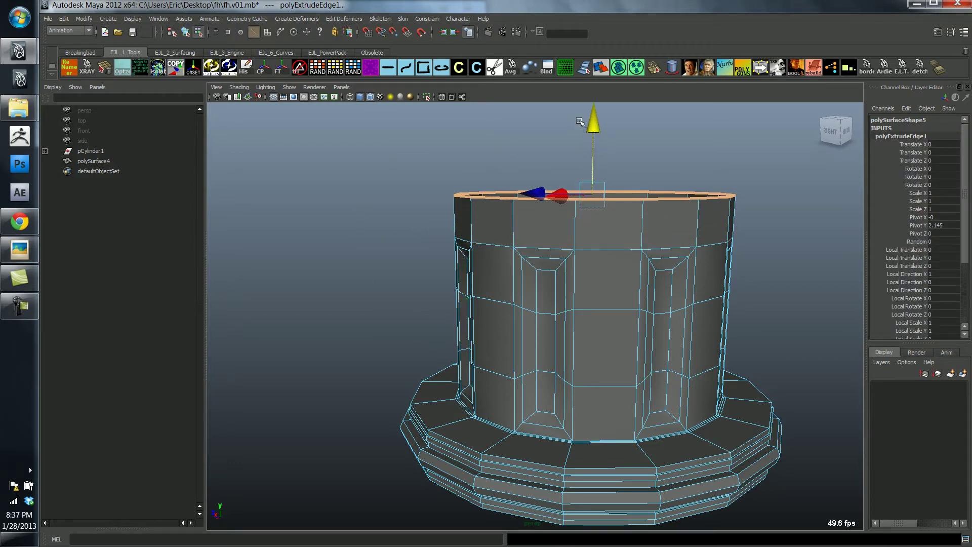
pyautogui.click(25, 248)
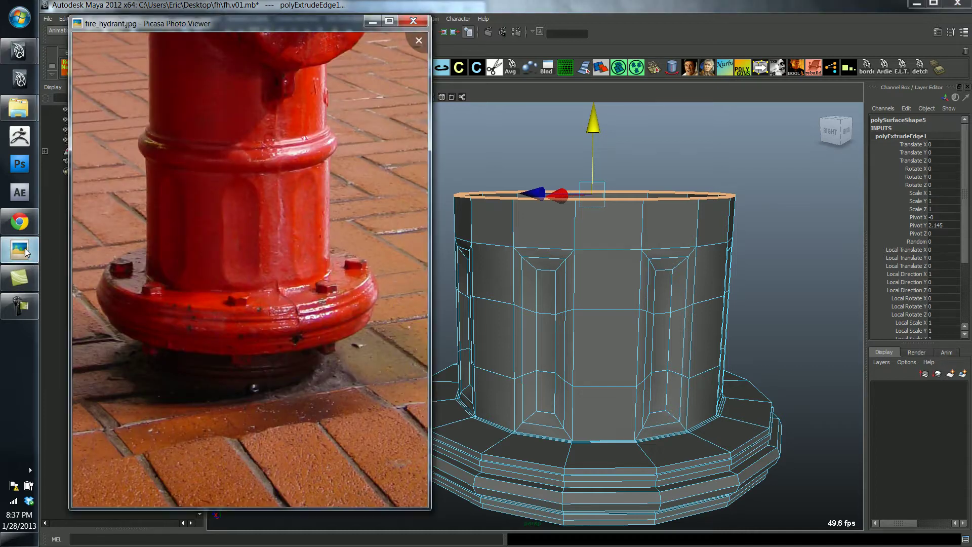
pyautogui.moveTo(597, 122)
pyautogui.mouseDown()
pyautogui.moveTo(596, 132)
pyautogui.moveTo(596, 111)
pyautogui.mouseUp()
# Insert a horizontal edge loop near the top of the extruded band and check its placement against the reference photo
pyautogui.press('g')
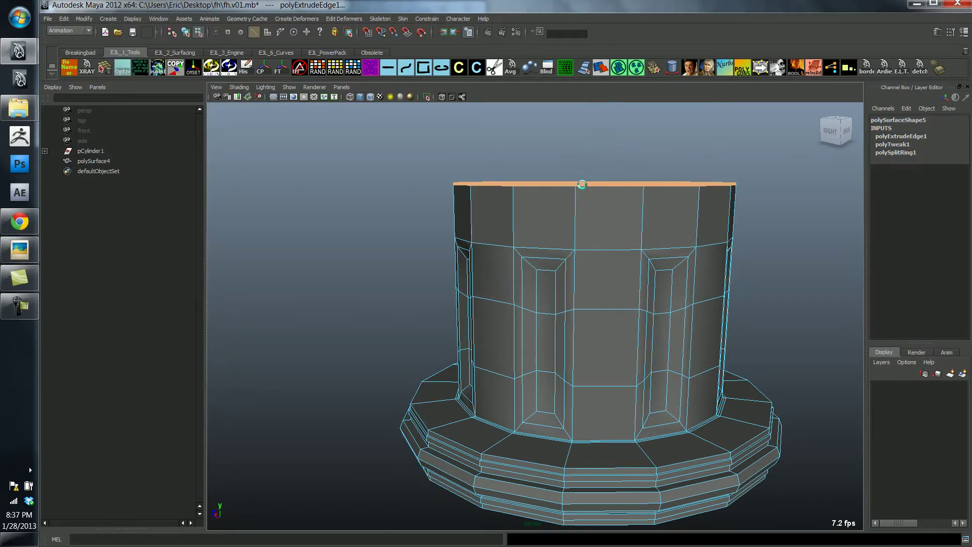
pyautogui.click(580, 206)
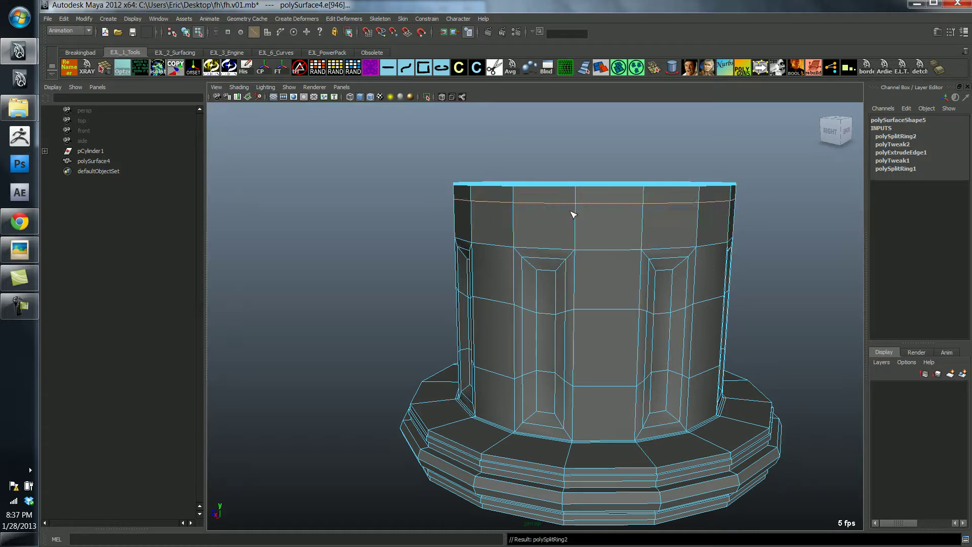
pyautogui.click(19, 248)
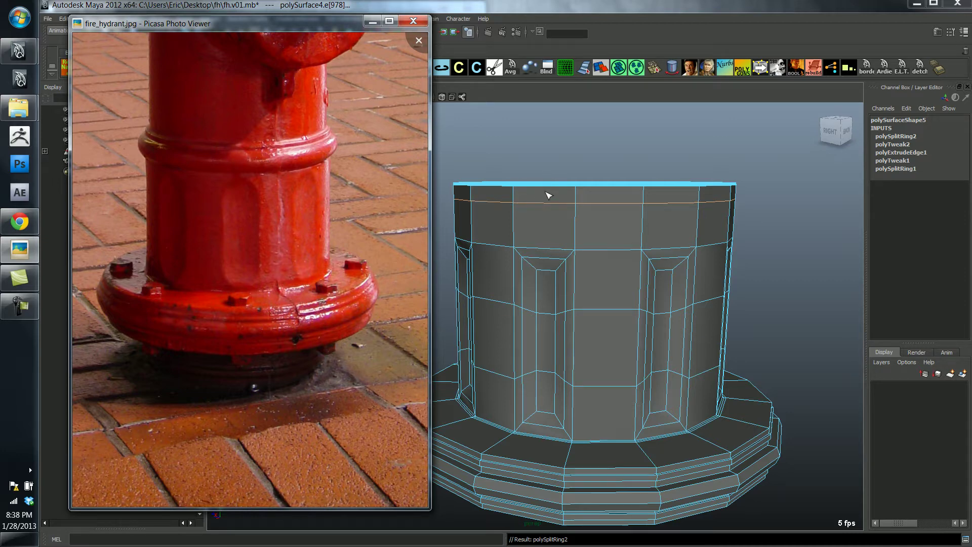
# Insert a vertical edge loop through the flat panel between two flutes
pyautogui.click(585, 204)
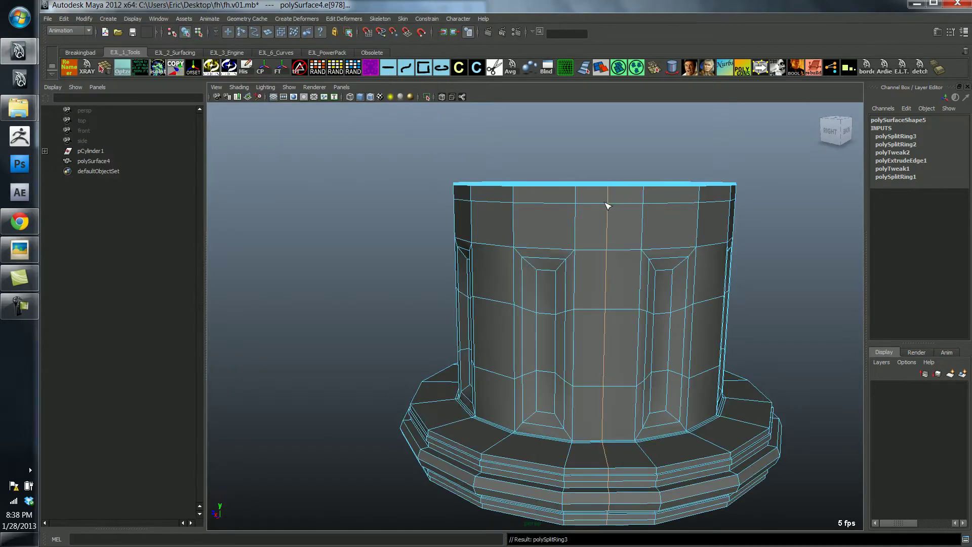
pyautogui.keyDown('alt'); pyautogui.moveTo(616, 207); pyautogui.dragTo(621, 286); pyautogui.keyUp('alt')
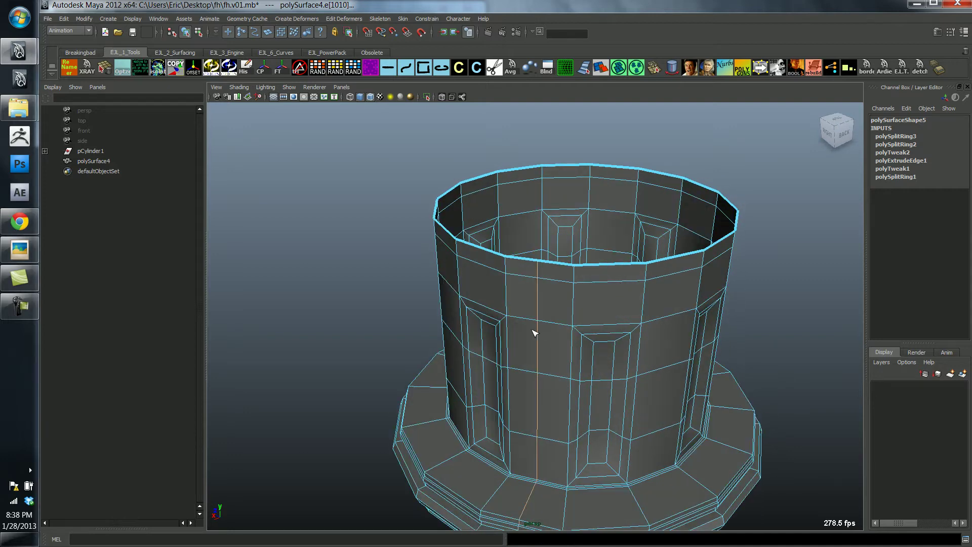
pyautogui.press('w')
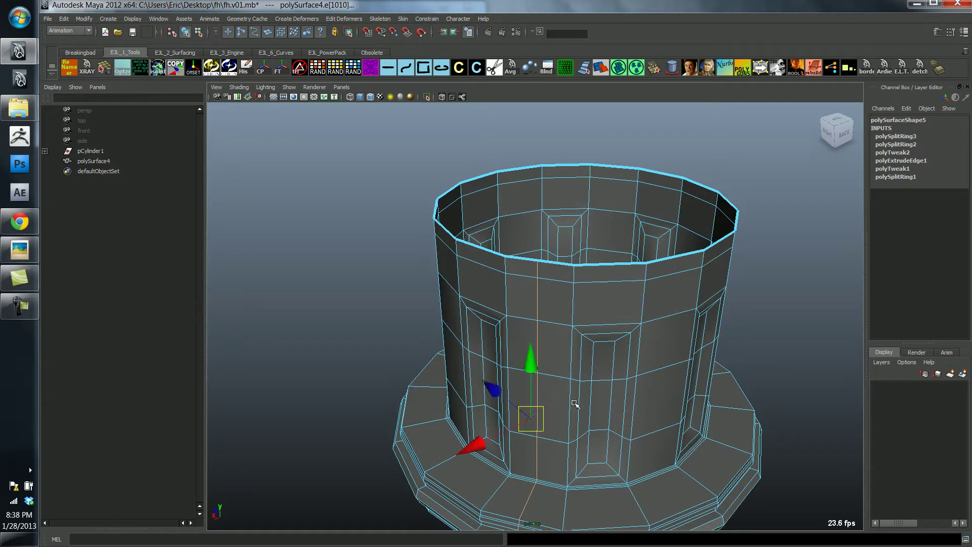
# Examine the smoothed barrel from the side and from above, and return it to the unsmoothed wireframe display
pyautogui.press('3')
pyautogui.press('F8')
pyautogui.click(431, 320)
pyautogui.hotkey('alt', 'w')
pyautogui.keyDown('alt'); pyautogui.moveTo(454, 331); pyautogui.dragTo(466, 351, button='right'); pyautogui.keyUp('alt')
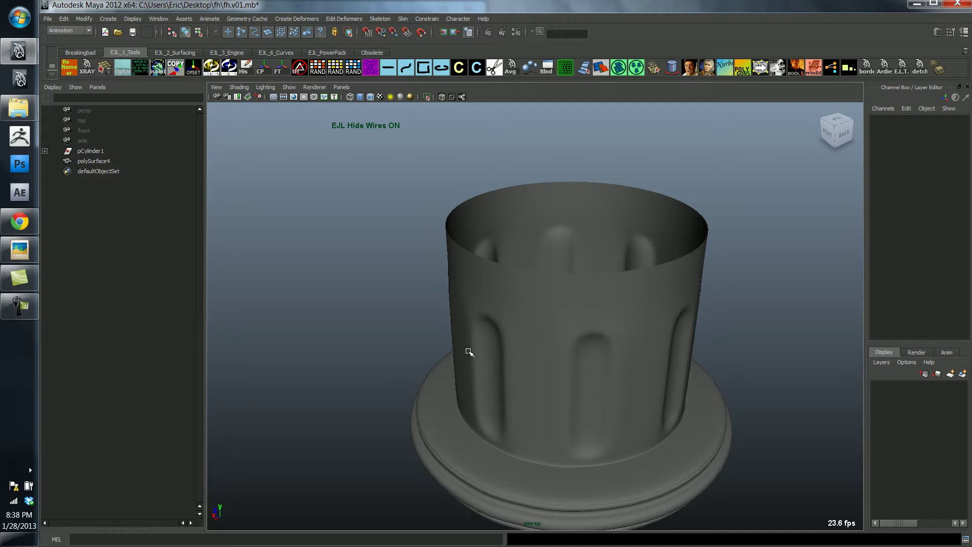
pyautogui.moveTo(466, 352)
pyautogui.keyDown('alt'); pyautogui.mouseDown()
pyautogui.moveTo(484, 390)
pyautogui.moveTo(484, 345)
pyautogui.mouseUp(); pyautogui.keyUp('alt')
pyautogui.keyDown('alt'); pyautogui.moveTo(485, 345); pyautogui.dragTo(437, 354, button='right'); pyautogui.keyUp('alt')
pyautogui.keyDown('alt'); pyautogui.moveTo(437, 355); pyautogui.dragTo(445, 392); pyautogui.keyUp('alt')
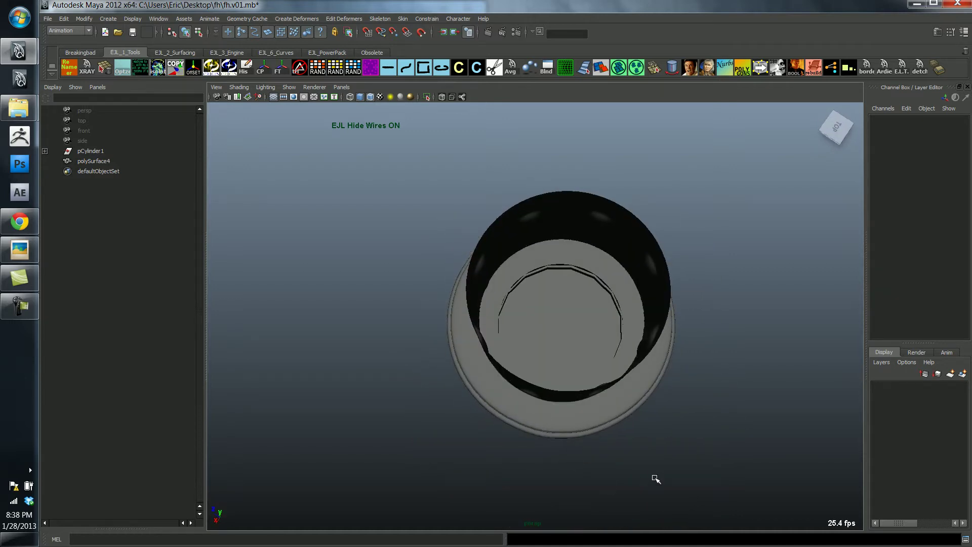
pyautogui.click(601, 419)
pyautogui.press('1')
pyautogui.keyDown('alt'); pyautogui.moveTo(634, 421); pyautogui.dragTo(622, 407); pyautogui.keyUp('alt')
pyautogui.hotkey('alt', 'w')
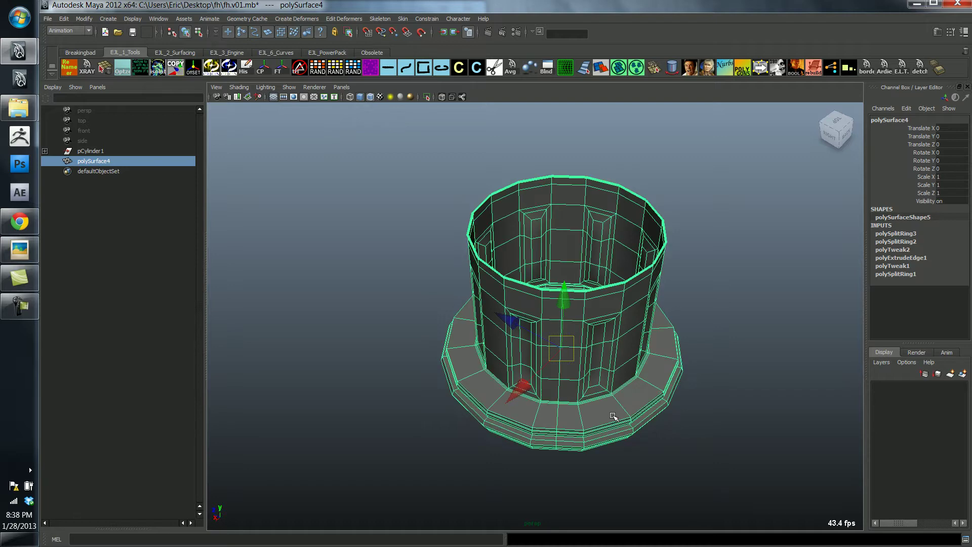
# Undo the recent changes back through the vertical edge loop between the flutes
pyautogui.hotkey('ctrl', 'z')
pyautogui.hotkey('ctrl', 'z')
pyautogui.hotkey('ctrl', 'z')
pyautogui.hotkey('ctrl', 'z')
pyautogui.hotkey('ctrl', 'z')
pyautogui.hotkey('ctrl', 'z')
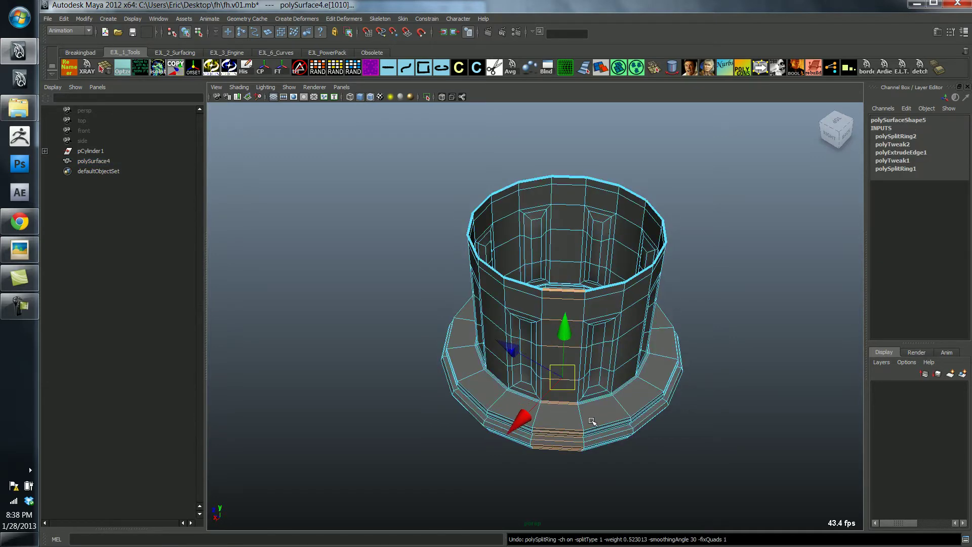
pyautogui.hotkey('ctrl', 'z')
pyautogui.hotkey('ctrl', 'z')
pyautogui.hotkey('ctrl', 'z')
# Extrude the barrel's top rim edge loop upward again to add a second, taller band
pyautogui.click(632, 225)
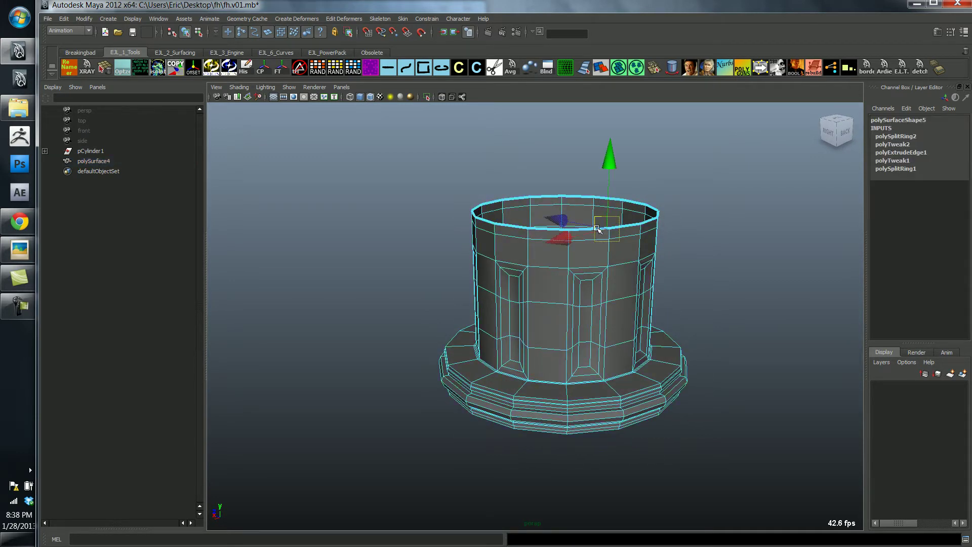
pyautogui.doubleClick(631, 224)
pyautogui.keyDown('alt'); pyautogui.moveTo(579, 256); pyautogui.dragTo(623, 209, button='right'); pyautogui.keyUp('alt')
pyautogui.moveTo(569, 114); pyautogui.dragTo(567, 84)
pyautogui.press('w')
pyautogui.keyDown('alt'); pyautogui.moveTo(644, 189); pyautogui.dragTo(658, 298, button='right'); pyautogui.keyUp('alt')
pyautogui.moveTo(658, 299); pyautogui.dragTo(660, 280, button='middle')
pyautogui.keyDown('alt'); pyautogui.moveTo(660, 281); pyautogui.dragTo(521, 248); pyautogui.keyUp('alt')
# Extrude the ring of faces directly above the flutes outward by 0.163 to form a raised collar
pyautogui.click(517, 246)
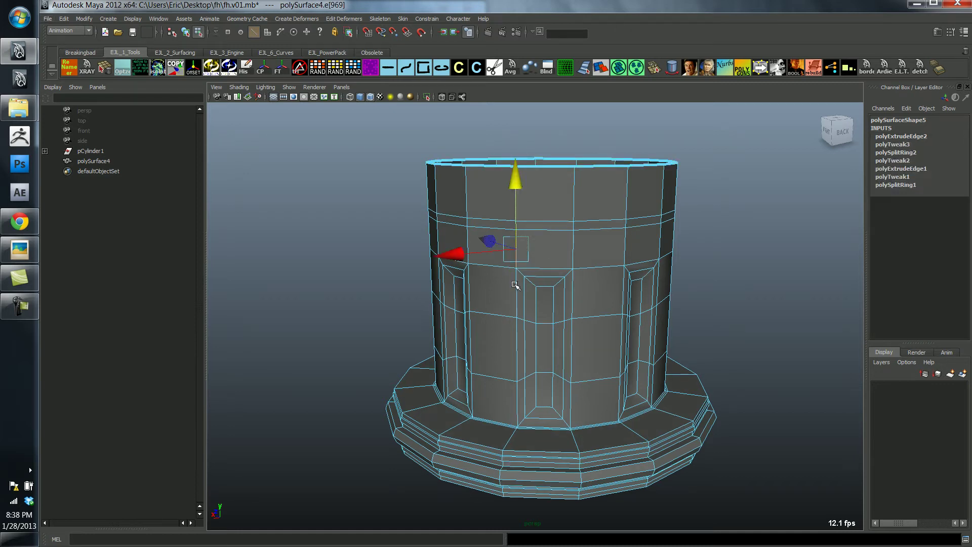
pyautogui.hotkey('ctrl', 'F11')
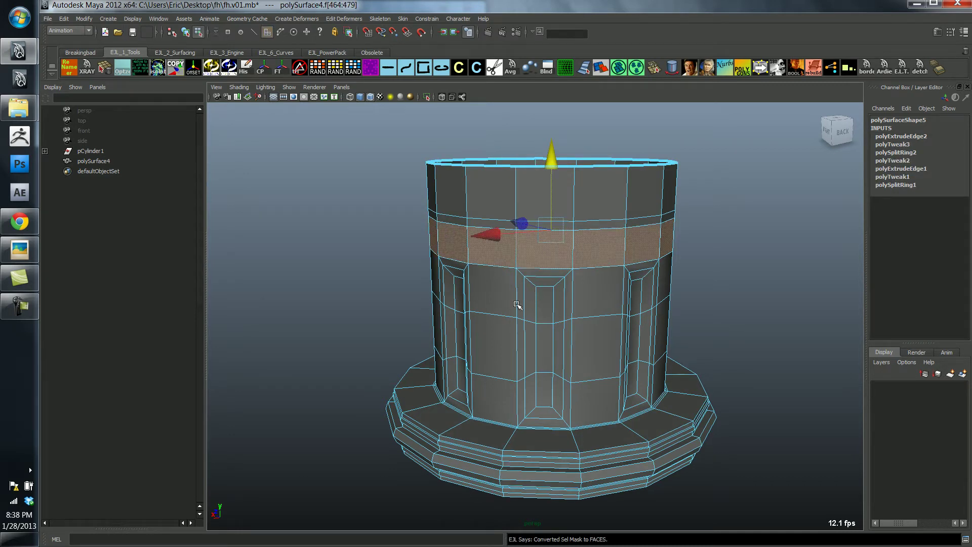
pyautogui.hotkey('ctrl', 'e')
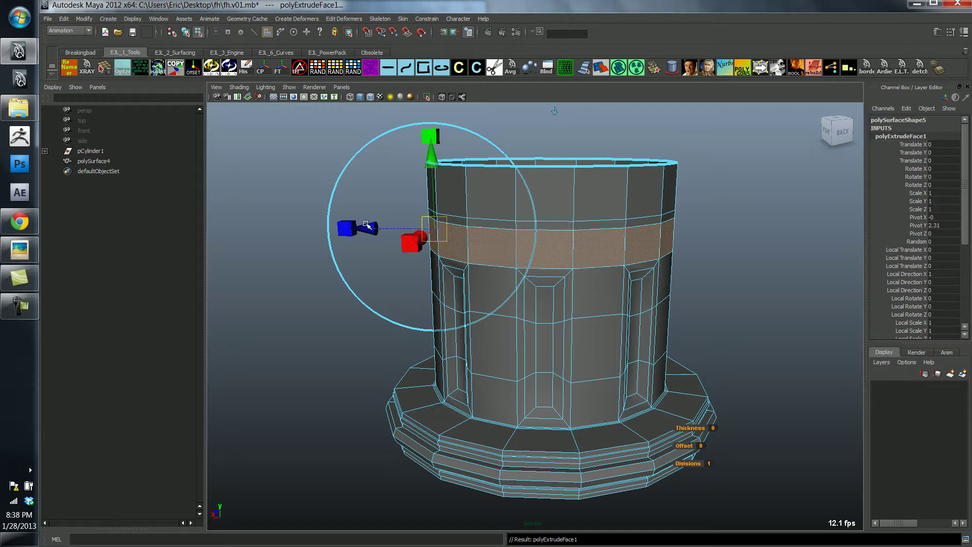
pyautogui.moveTo(366, 225); pyautogui.dragTo(356, 224)
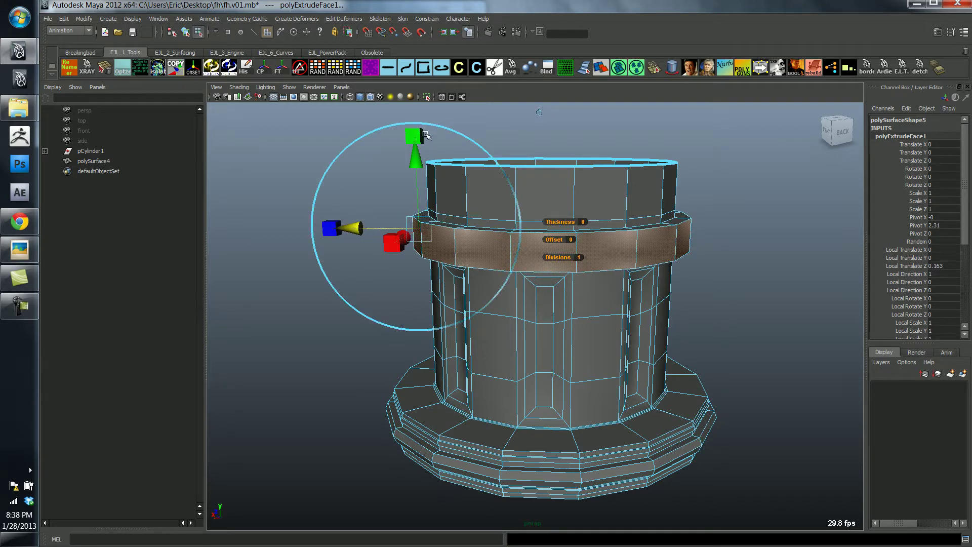
# Scale the collar's outer faces vertically narrower to bevel its edges, and compare the shape with the reference photo
pyautogui.press('r')
pyautogui.moveTo(560, 317); pyautogui.dragTo(567, 272)
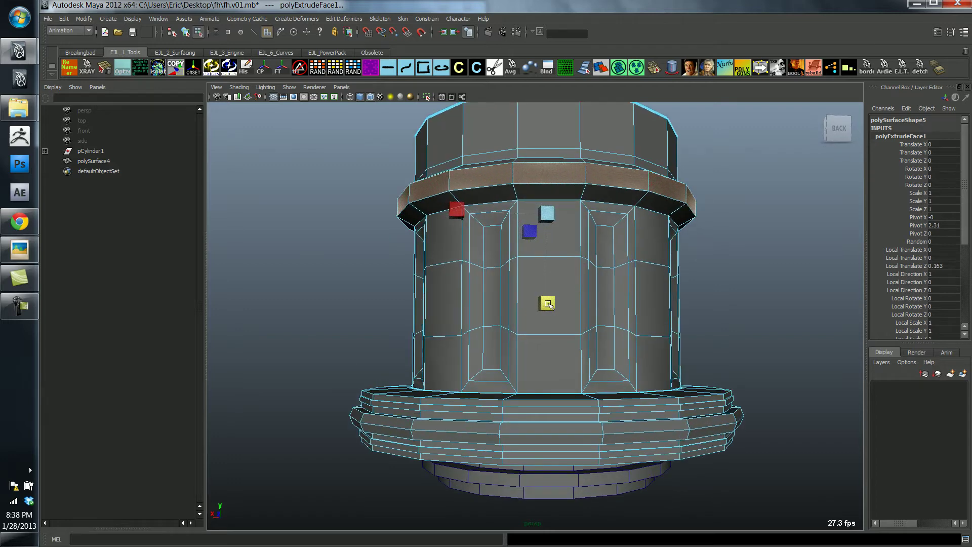
pyautogui.click(22, 252)
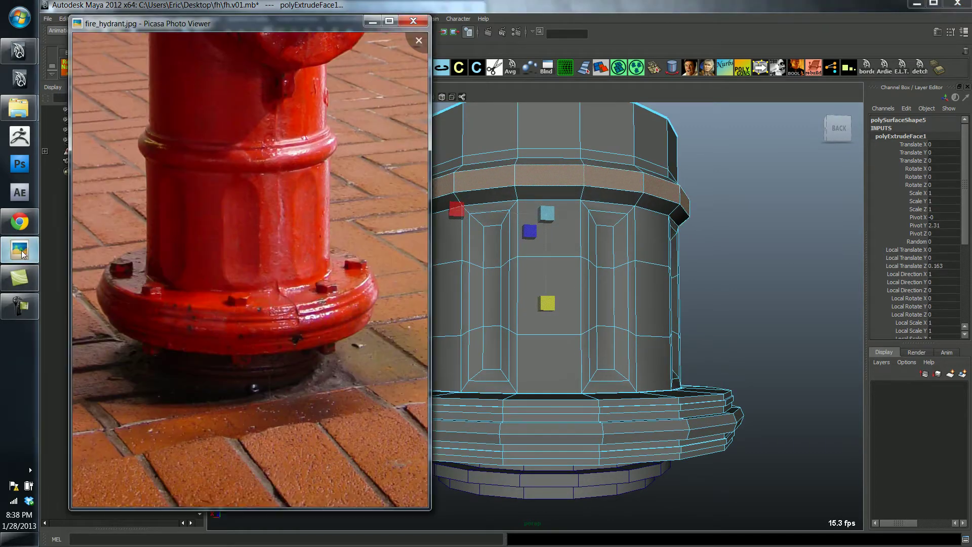
pyautogui.click(661, 218)
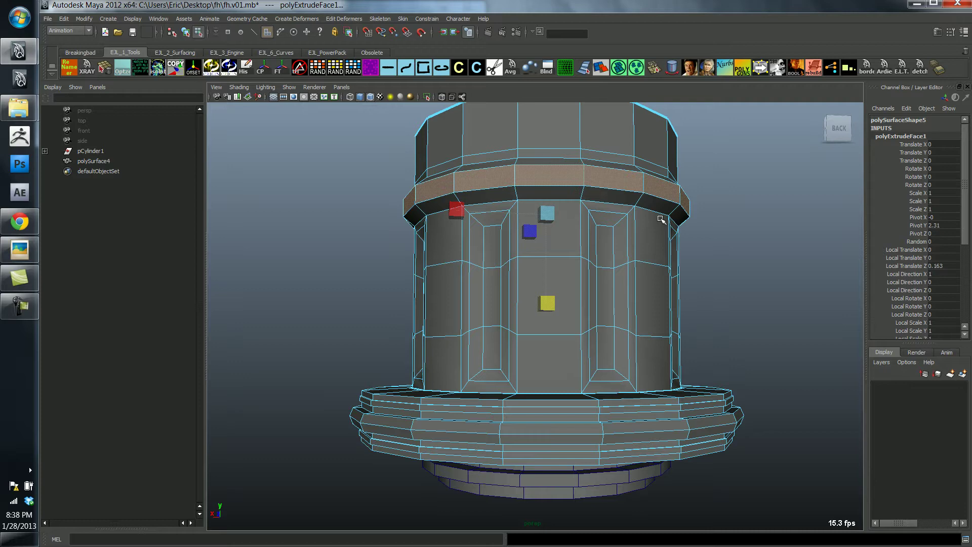
pyautogui.click(661, 219)
pyautogui.keyDown('alt'); pyautogui.moveTo(661, 218); pyautogui.dragTo(623, 213); pyautogui.keyUp('alt')
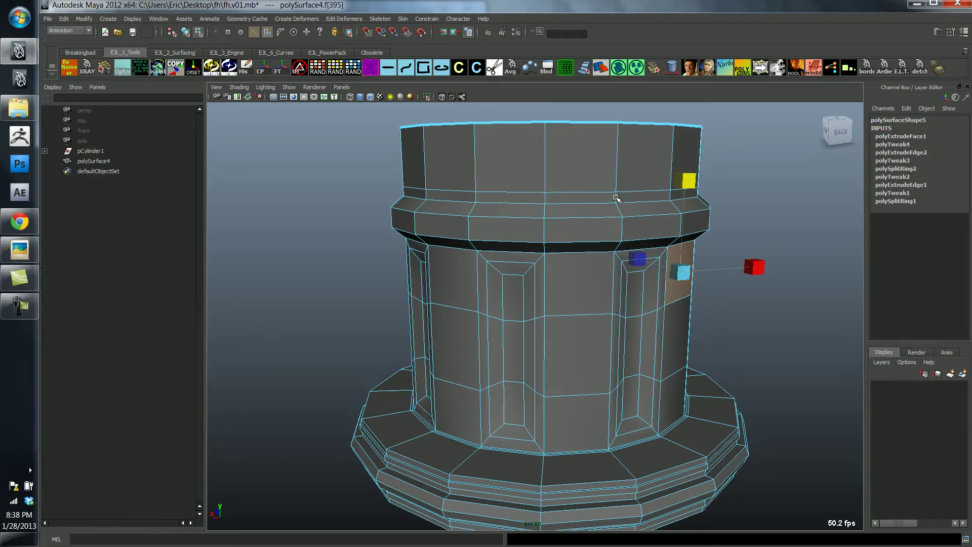
# Insert a horizontal edge loop in the narrow band just above the raised collar, after checking the collar's profile in the reference photo
pyautogui.click(616, 197)
pyautogui.click(31, 249)
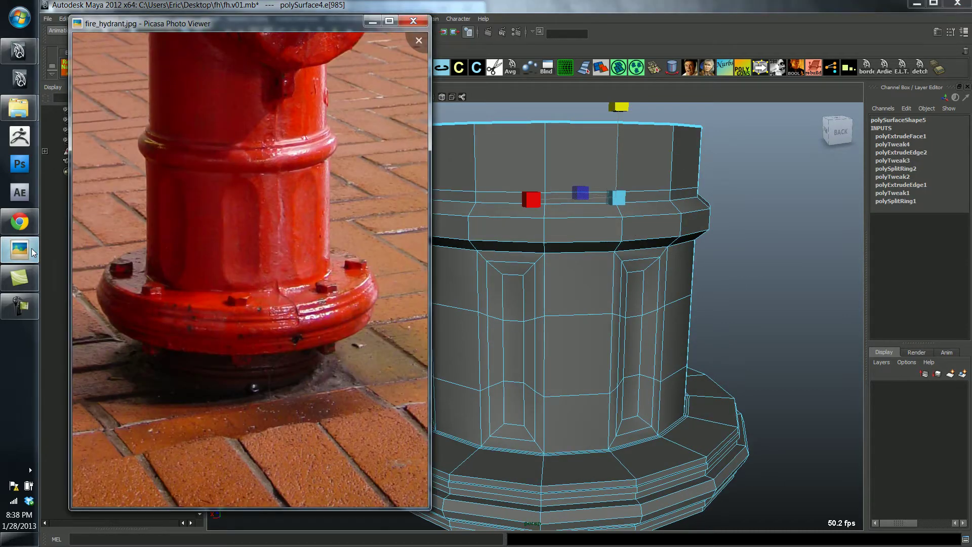
pyautogui.click(32, 248)
pyautogui.keyDown('alt'); pyautogui.moveTo(757, 225); pyautogui.dragTo(679, 216); pyautogui.keyUp('alt')
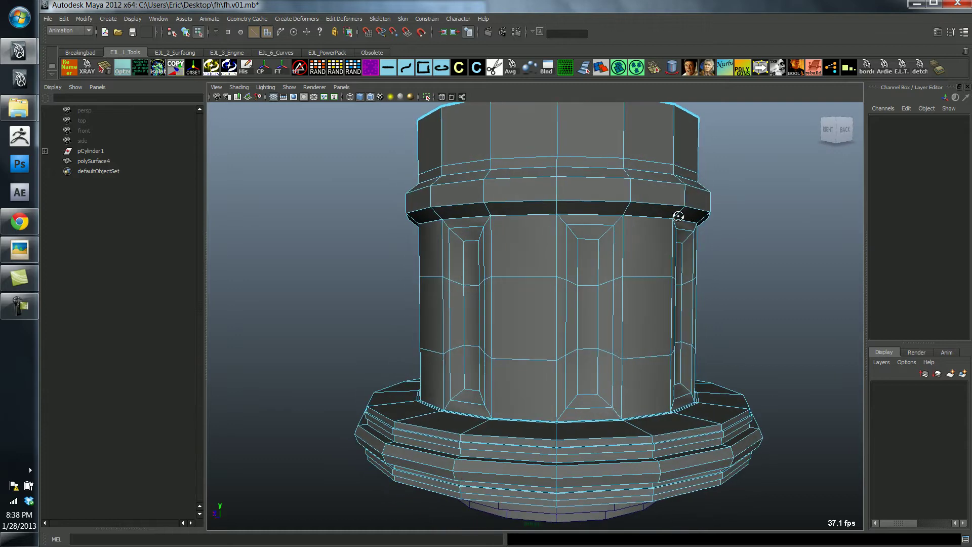
pyautogui.keyDown('alt'); pyautogui.moveTo(678, 216); pyautogui.dragTo(679, 269, button='right'); pyautogui.keyUp('alt')
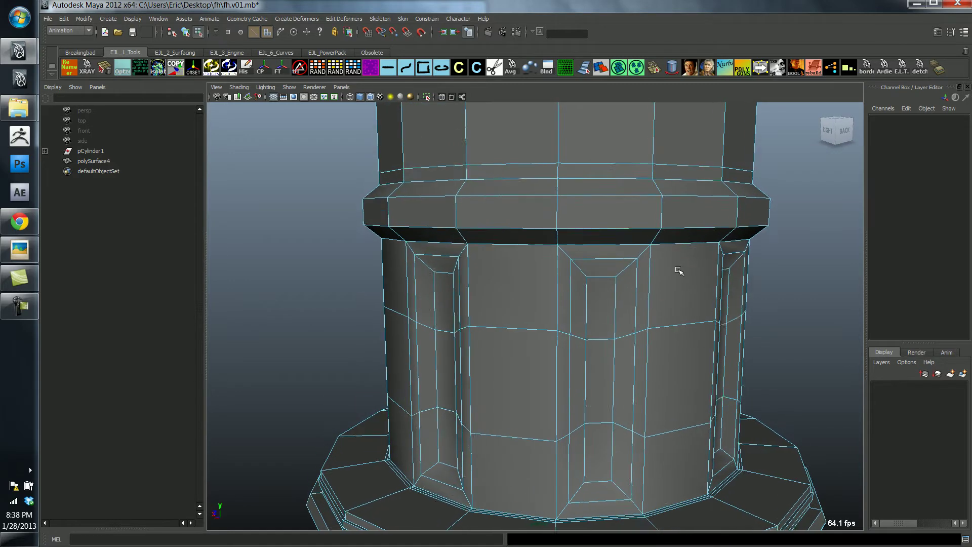
pyautogui.click(653, 171)
pyautogui.keyDown('shift'); pyautogui.moveTo(659, 182); pyautogui.dragTo(688, 198, button='right'); pyautogui.keyUp('shift')
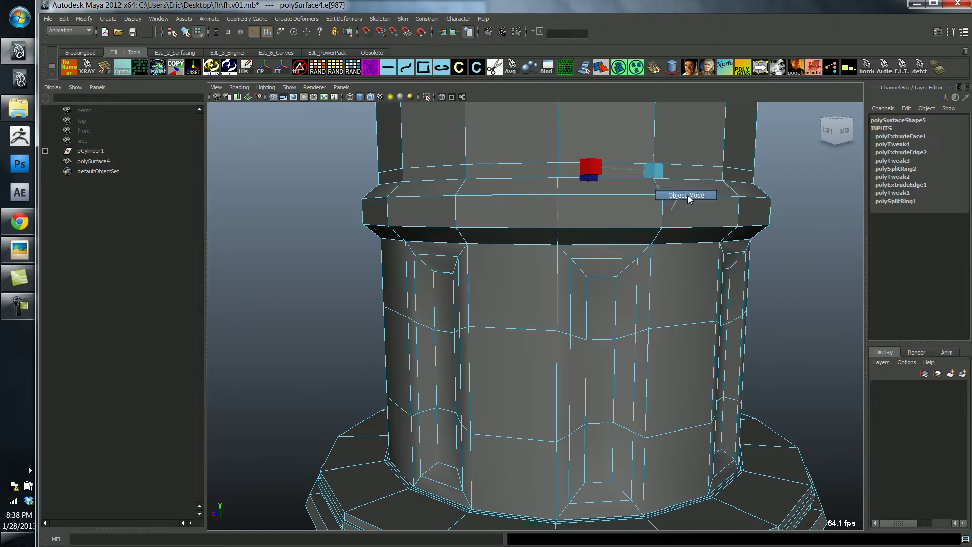
pyautogui.doubleClick(654, 173)
pyautogui.press('r')
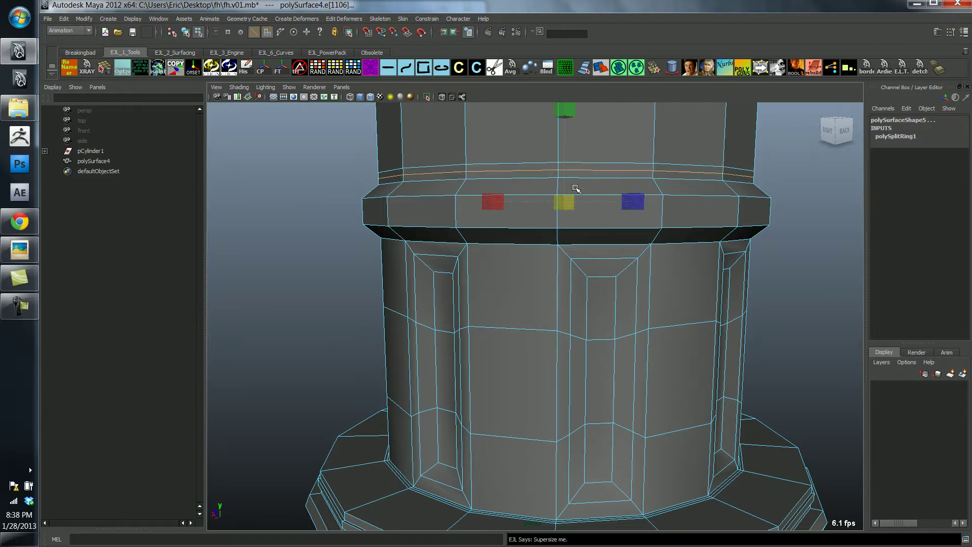
pyautogui.moveTo(539, 184); pyautogui.dragTo(541, 183, button='middle')
pyautogui.press('z')
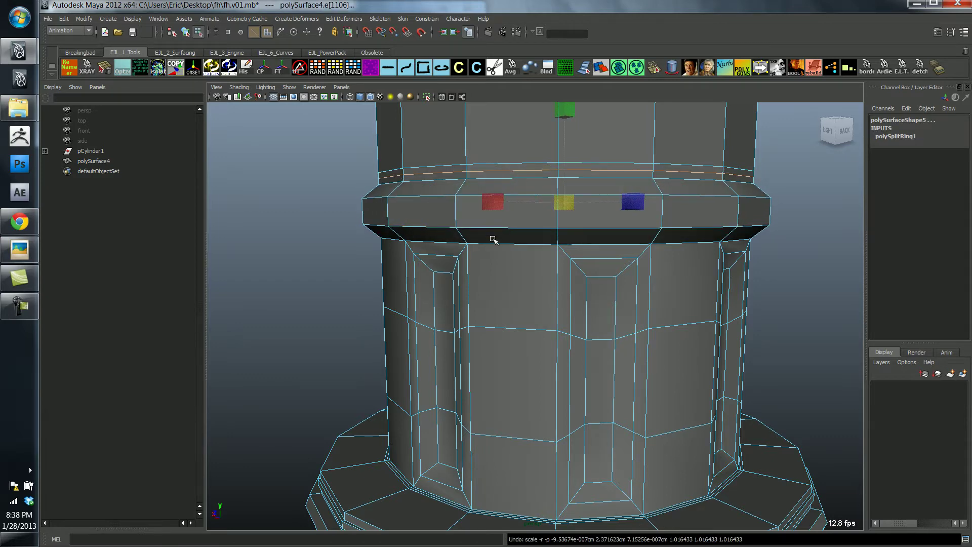
pyautogui.keyDown('alt'); pyautogui.moveTo(492, 239); pyautogui.dragTo(445, 241); pyautogui.keyUp('alt')
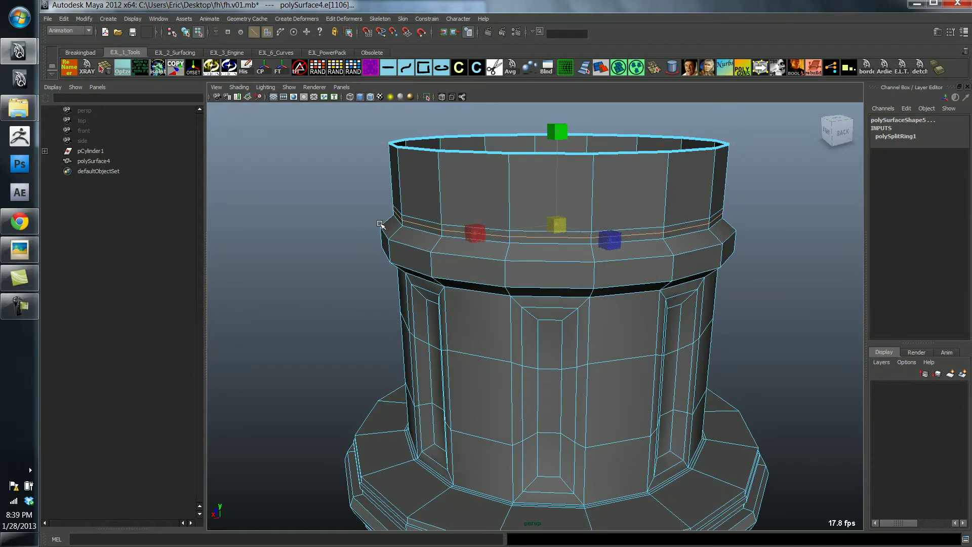
pyautogui.moveTo(379, 223); pyautogui.dragTo(409, 240, button='middle')
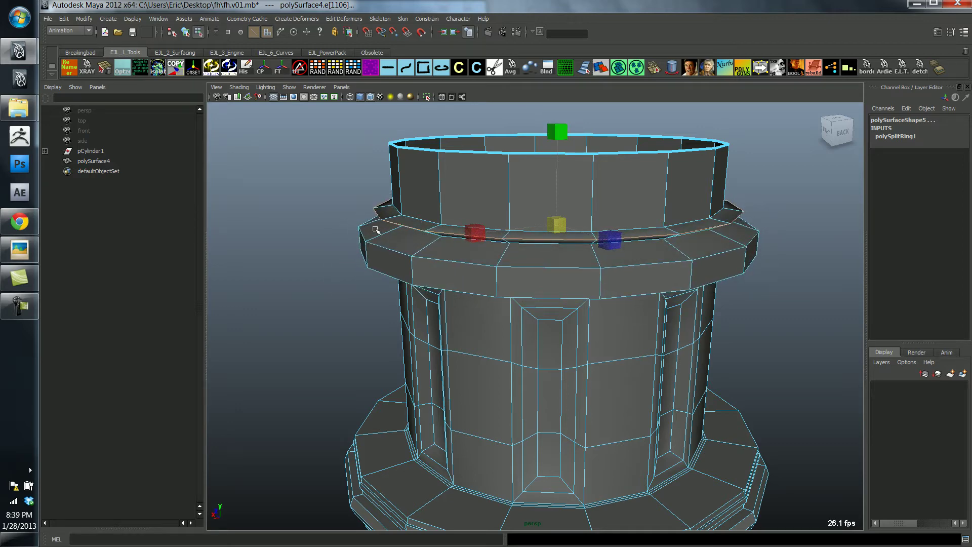
pyautogui.keyDown('alt'); pyautogui.moveTo(422, 285); pyautogui.dragTo(463, 278); pyautogui.keyUp('alt')
pyautogui.hotkey('ctrl', 'z')
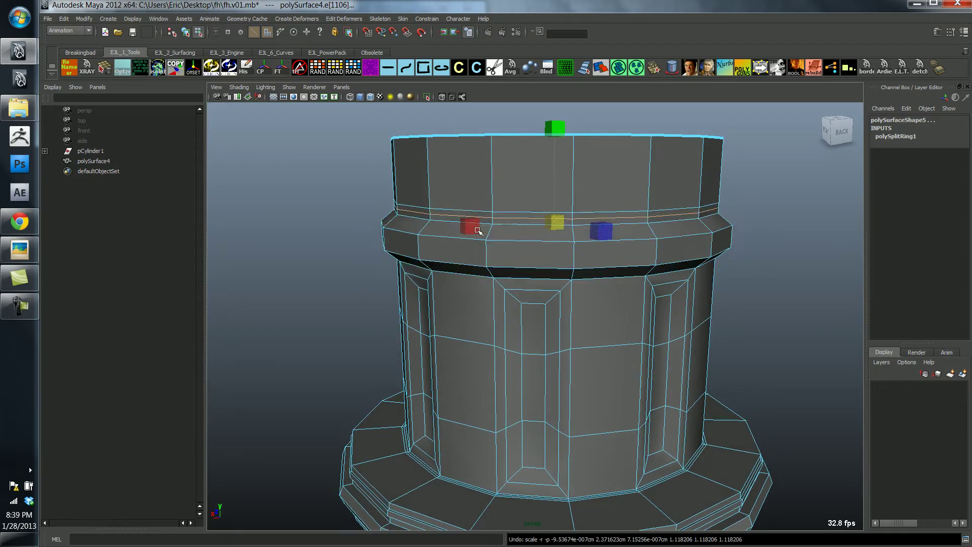
# Select only the new edge loop above the collar and scale it slightly outward to form a thin lip
pyautogui.moveTo(448, 247); pyautogui.dragTo(459, 237, button='right')
pyautogui.moveTo(438, 243); pyautogui.dragTo(437, 220, button='right')
pyautogui.doubleClick(455, 215)
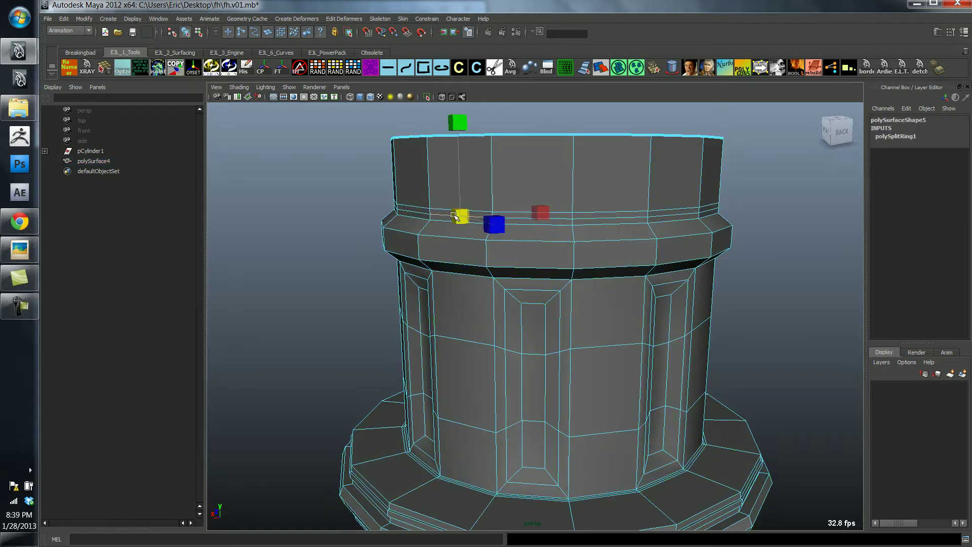
pyautogui.moveTo(433, 261); pyautogui.dragTo(441, 263, button='middle')
pyautogui.keyDown('alt'); pyautogui.moveTo(439, 262); pyautogui.dragTo(408, 250); pyautogui.keyUp('alt')
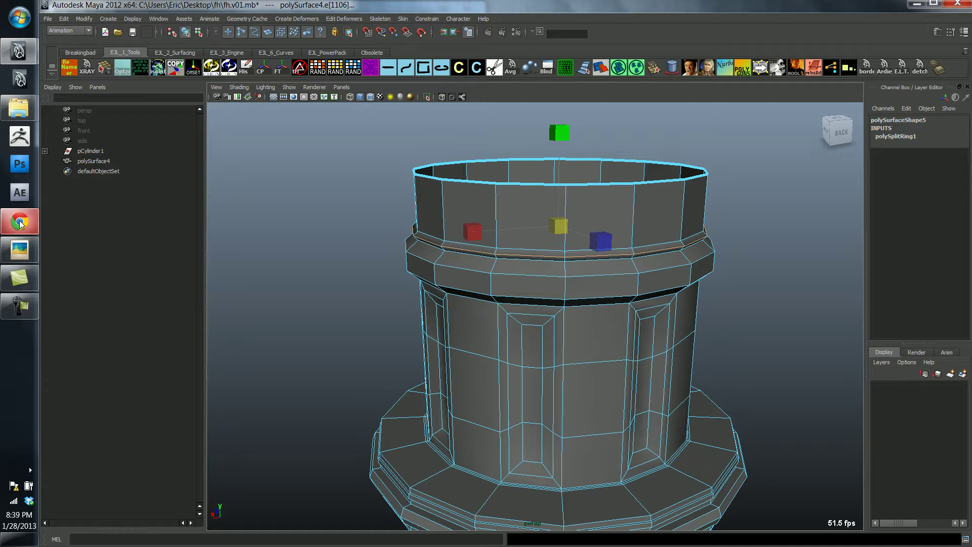
# Check the hydrant's upper body in the reference photo and move the barrel's top rim edge loop straight up to lengthen the shaft
pyautogui.click(19, 249)
pyautogui.moveTo(283, 166); pyautogui.dragTo(333, 411)
pyautogui.moveTo(267, 261)
pyautogui.mouseDown()
pyautogui.moveTo(266, 298)
pyautogui.moveTo(282, 265)
pyautogui.mouseUp()
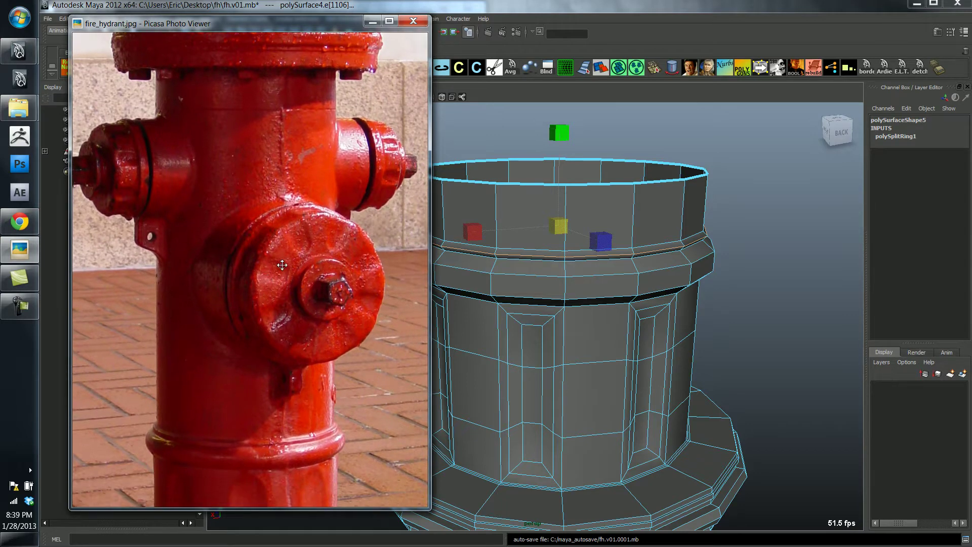
pyautogui.click(640, 190)
pyautogui.doubleClick(653, 182)
pyautogui.keyDown('alt'); pyautogui.moveTo(694, 186); pyautogui.dragTo(570, 291, button='right'); pyautogui.keyUp('alt')
pyautogui.press('w')
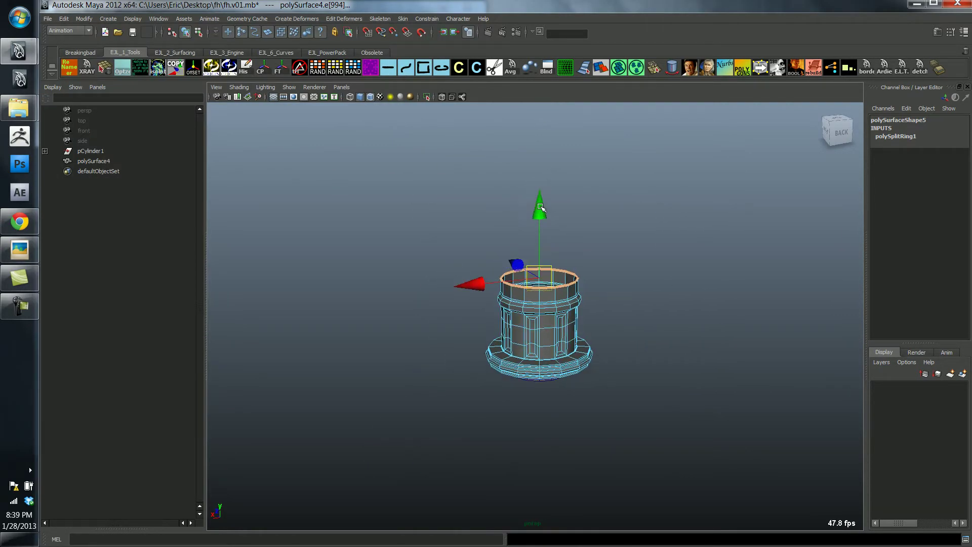
pyautogui.moveTo(540, 207); pyautogui.dragTo(538, 103)
# Raise the top rim loop further and adjust its height to match the shaft proportions of the whole hydrant in the reference photo
pyautogui.keyDown('alt'); pyautogui.moveTo(623, 276); pyautogui.dragTo(625, 265); pyautogui.keyUp('alt')
pyautogui.keyDown('alt'); pyautogui.moveTo(626, 266); pyautogui.dragTo(514, 275, button='right'); pyautogui.keyUp('alt')
pyautogui.keyDown('alt'); pyautogui.moveTo(532, 261); pyautogui.dragTo(532, 252); pyautogui.keyUp('alt')
pyautogui.keyDown('alt'); pyautogui.moveTo(532, 252); pyautogui.dragTo(532, 308, button='middle'); pyautogui.keyUp('alt')
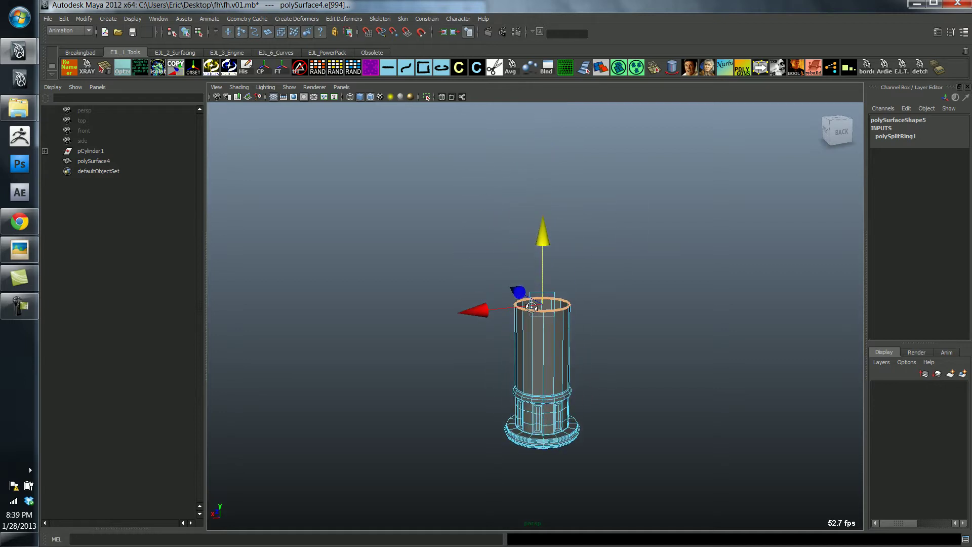
pyautogui.moveTo(530, 347); pyautogui.dragTo(525, 270, button='middle')
pyautogui.keyDown('alt'); pyautogui.moveTo(517, 312); pyautogui.dragTo(515, 303); pyautogui.keyUp('alt')
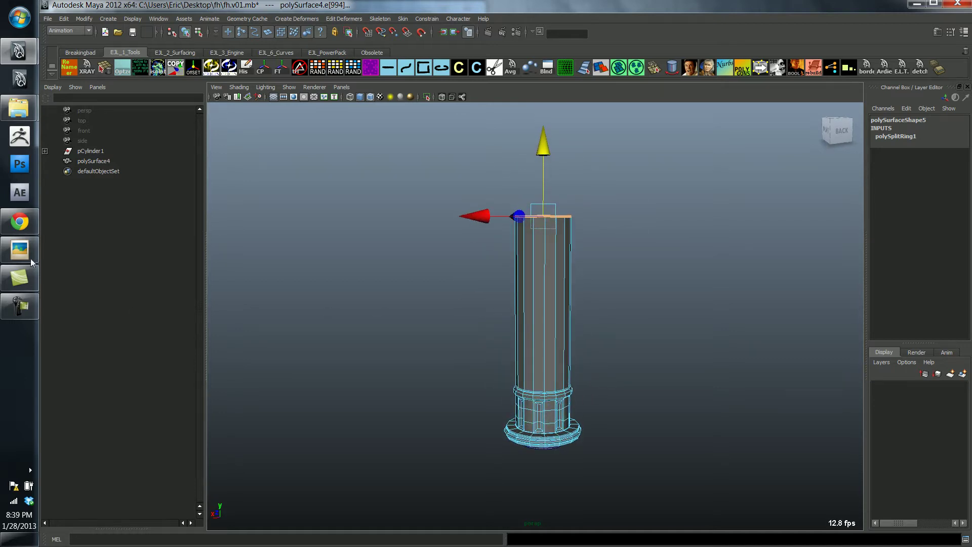
pyautogui.click(21, 256)
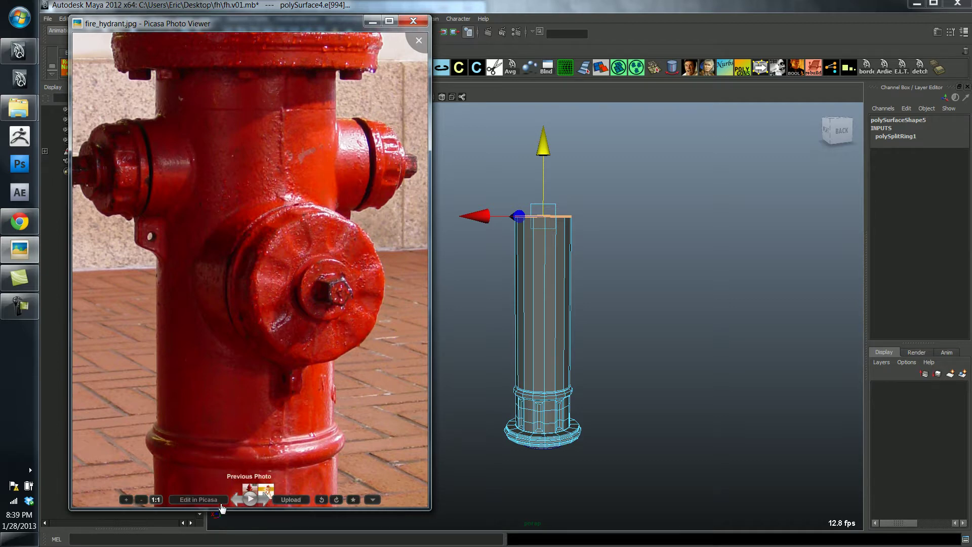
pyautogui.click(142, 500)
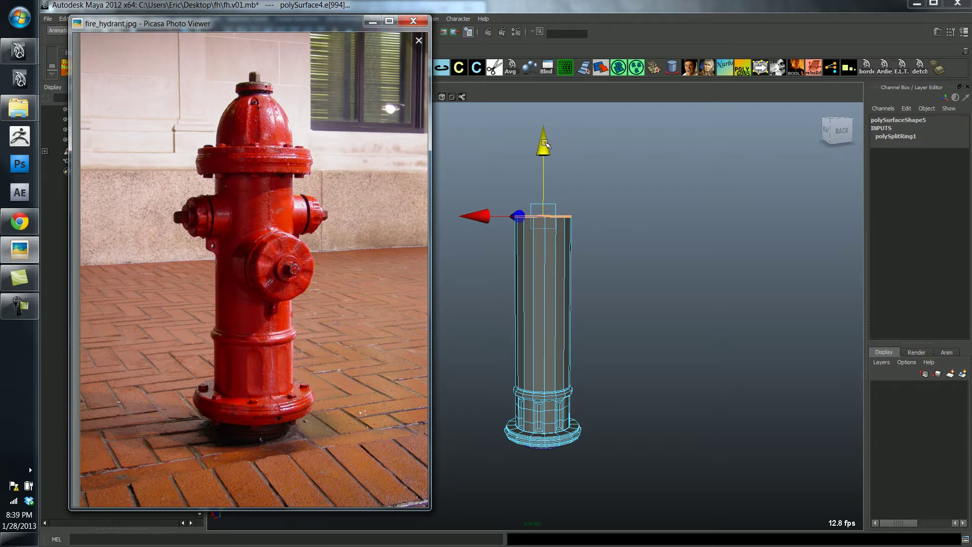
pyautogui.moveTo(546, 145); pyautogui.dragTo(553, 162)
# Insert two horizontal edge loops around the tall shaft to divide it into three bands, using the reference photo's side outlets as a guide
pyautogui.click(19, 250)
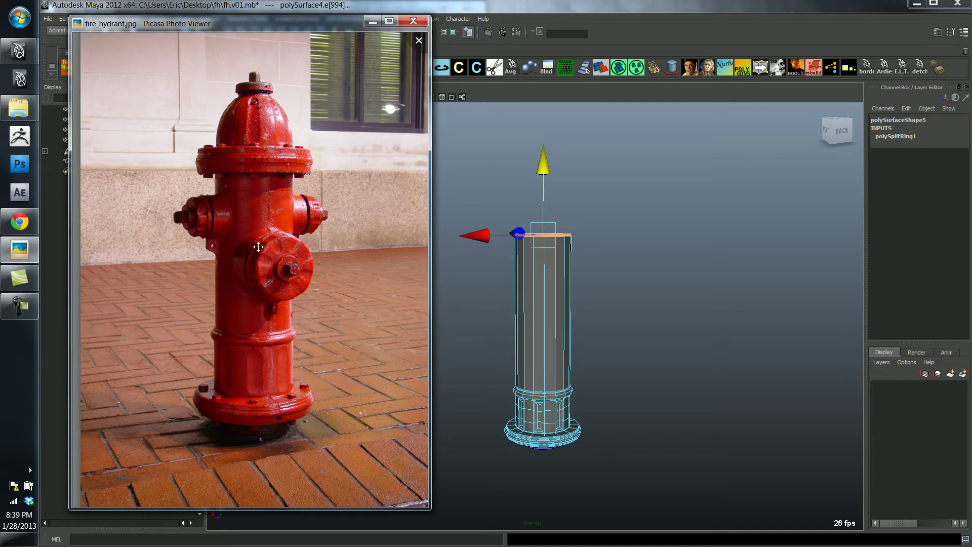
pyautogui.moveTo(539, 290); pyautogui.dragTo(576, 272, button='right')
pyautogui.click(553, 280)
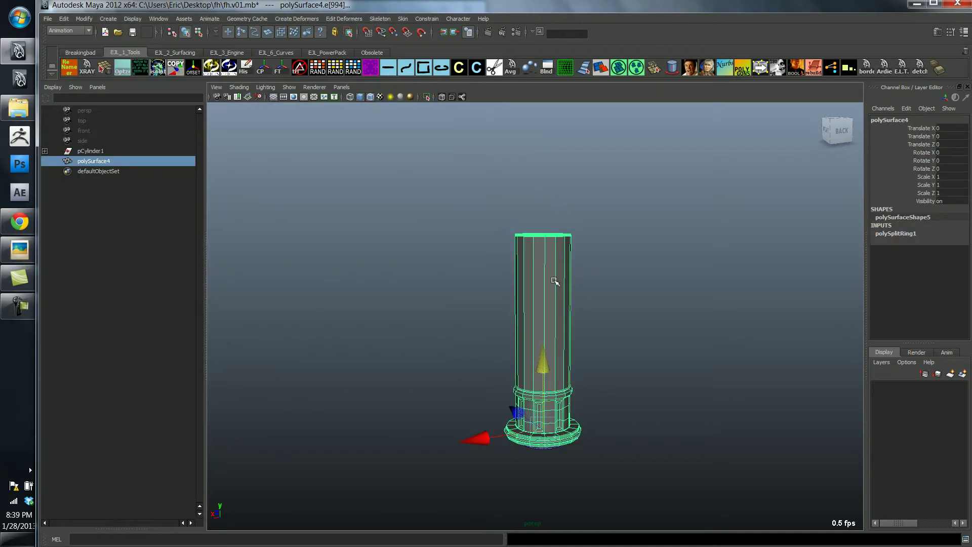
pyautogui.click(19, 249)
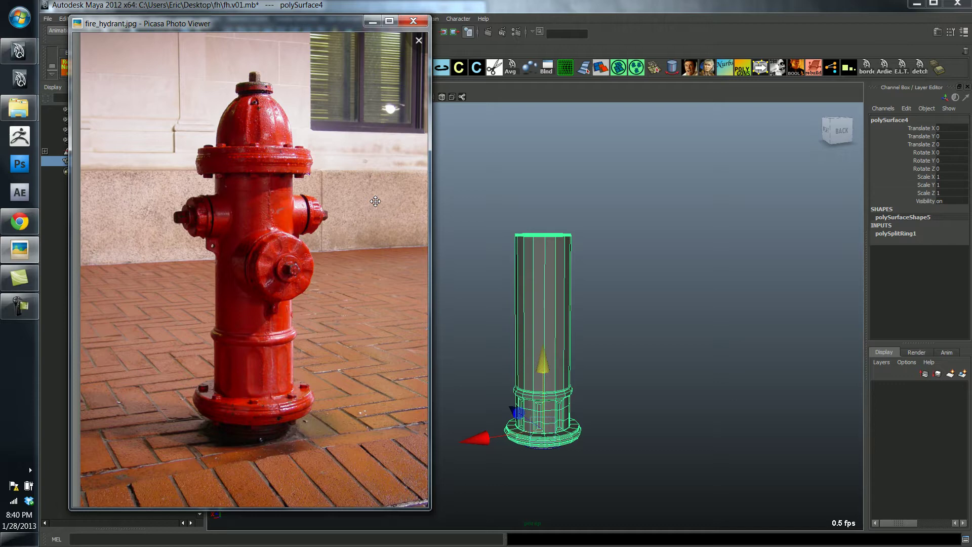
pyautogui.click(560, 272)
pyautogui.keyDown('alt'); pyautogui.moveTo(529, 301); pyautogui.dragTo(541, 294, button='right'); pyautogui.keyUp('alt')
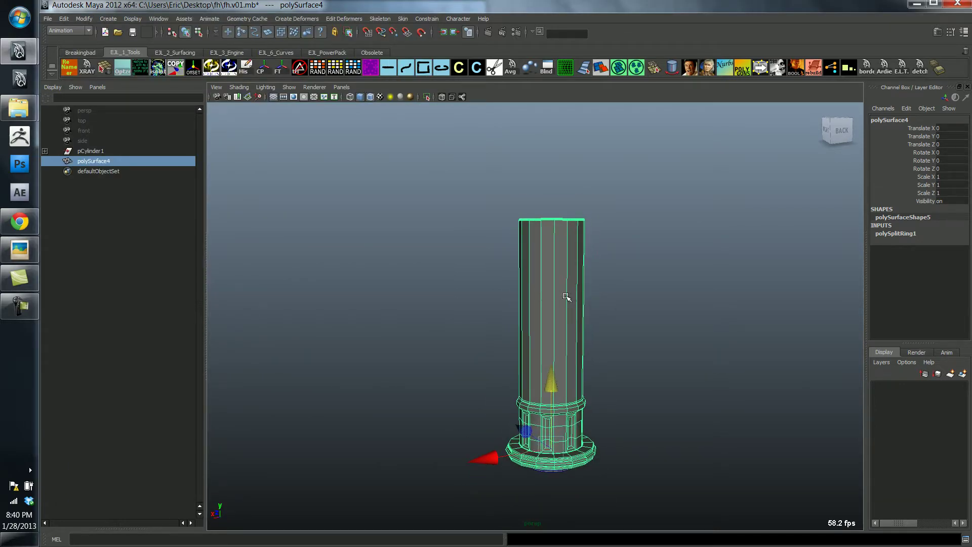
pyautogui.press('g')
pyautogui.moveTo(557, 267)
pyautogui.mouseDown()
pyautogui.moveTo(558, 257)
pyautogui.moveTo(557, 285)
pyautogui.mouseUp()
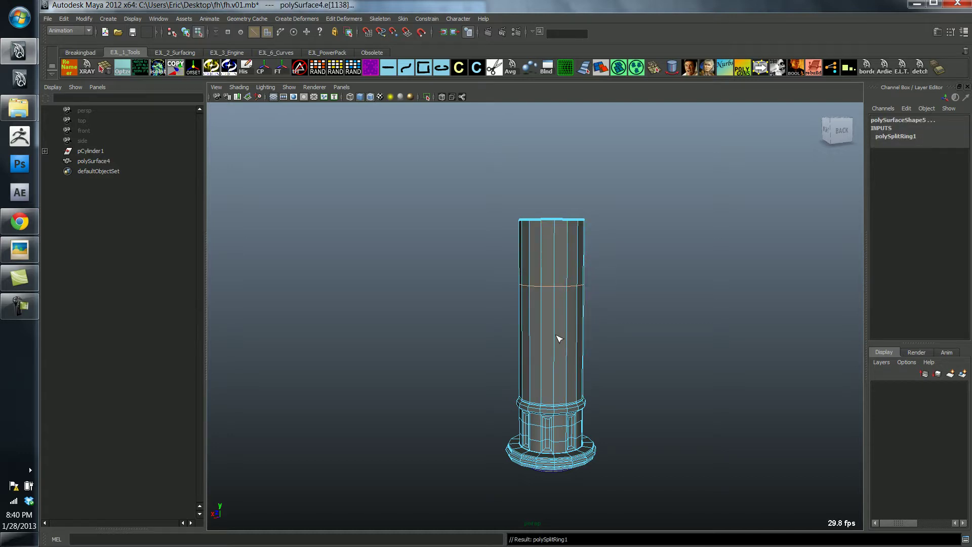
pyautogui.click(558, 346)
pyautogui.press('w')
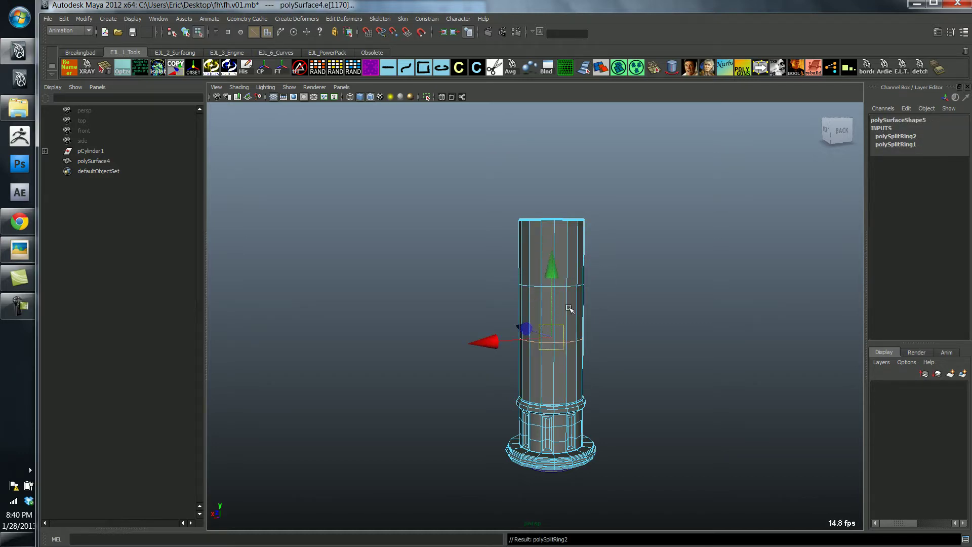
pyautogui.keyDown('shift'); pyautogui.moveTo(569, 307); pyautogui.dragTo(571, 308, button='middle'); pyautogui.keyUp('shift')
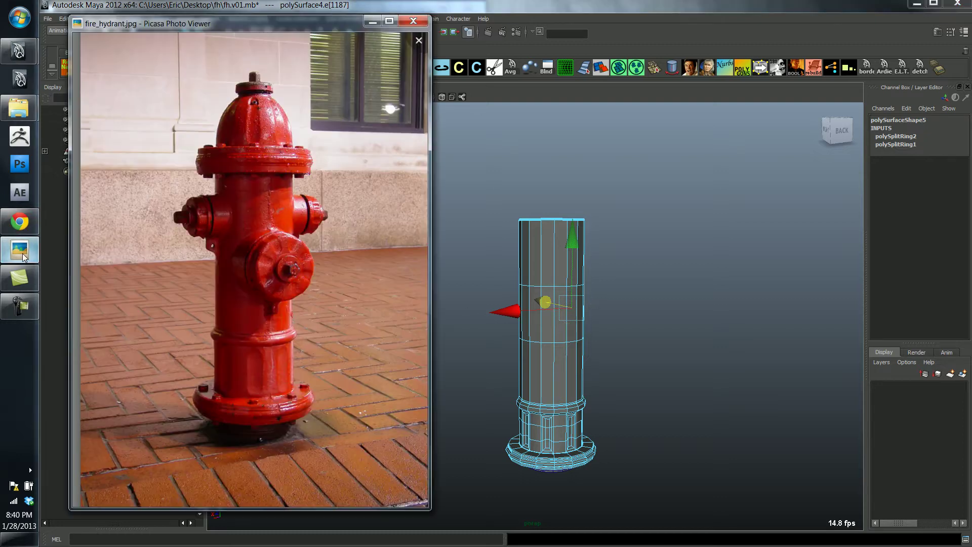
# Create a polygon cylinder and move it to the shaft's middle band at Translate Y 6.153 and Translate Z -2.145
pyautogui.click(19, 249)
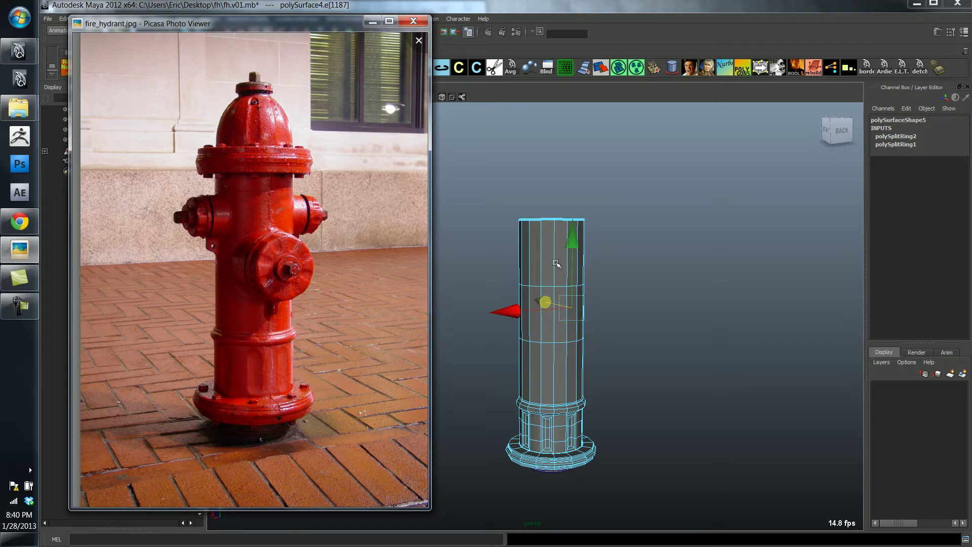
pyautogui.click(551, 388)
pyautogui.press('F8')
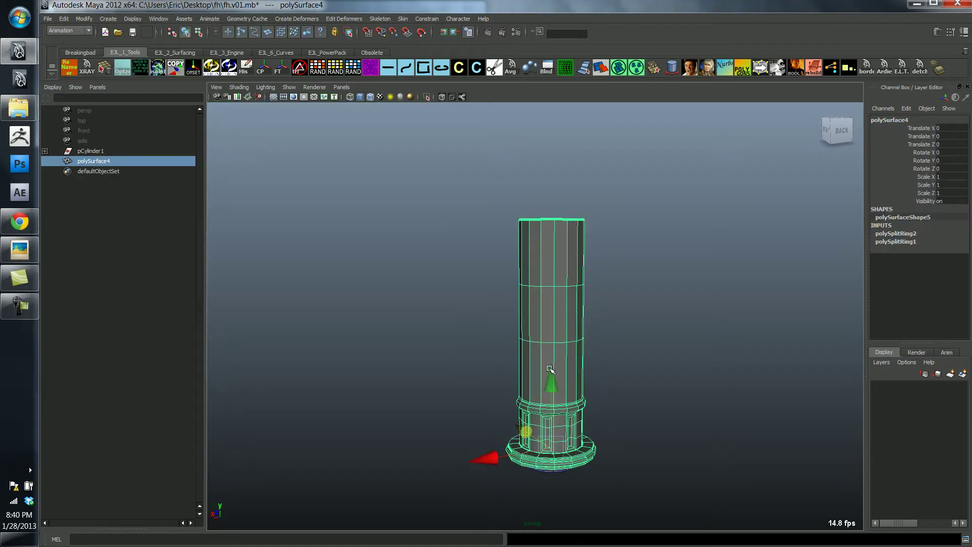
pyautogui.keyDown('shift'); pyautogui.rightClick(548, 359); pyautogui.keyUp('shift')
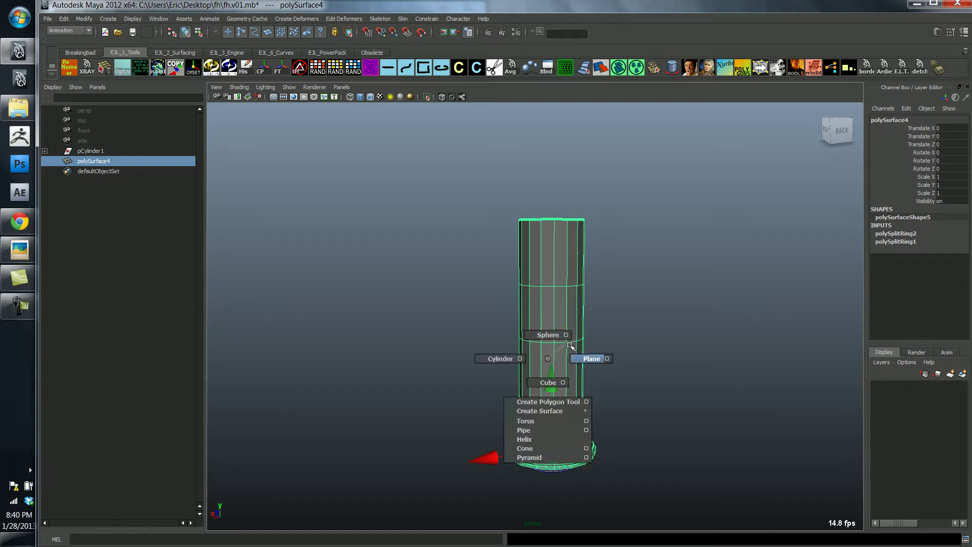
pyautogui.click(506, 359)
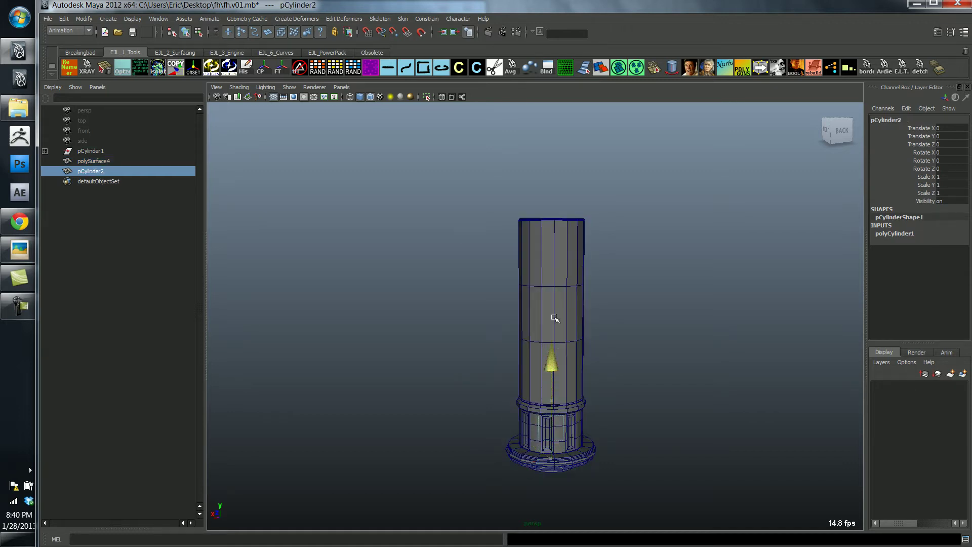
pyautogui.moveTo(523, 306); pyautogui.dragTo(560, 353)
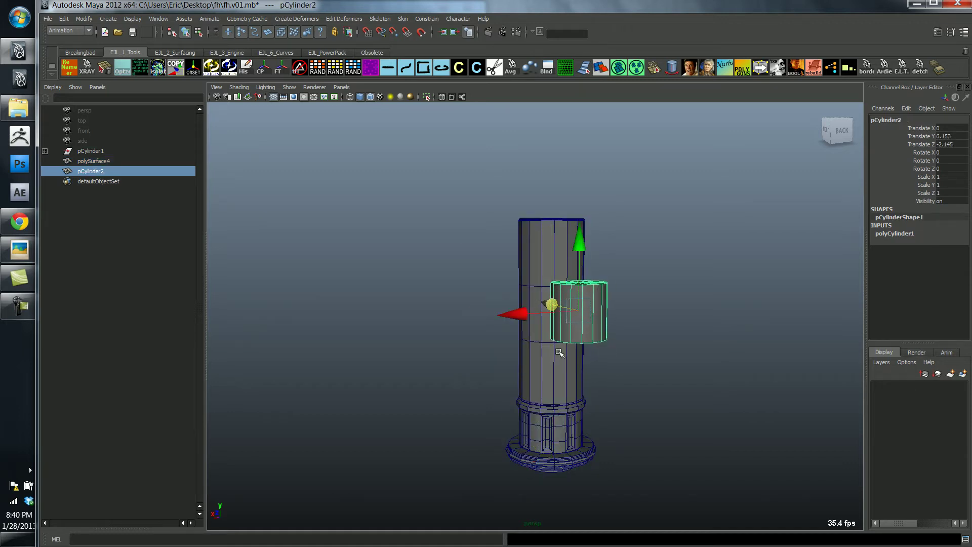
# Try rotating the cylinder about X, and undo both the rotation and the last Z move
pyautogui.press('e')
pyautogui.moveTo(626, 289); pyautogui.dragTo(625, 311)
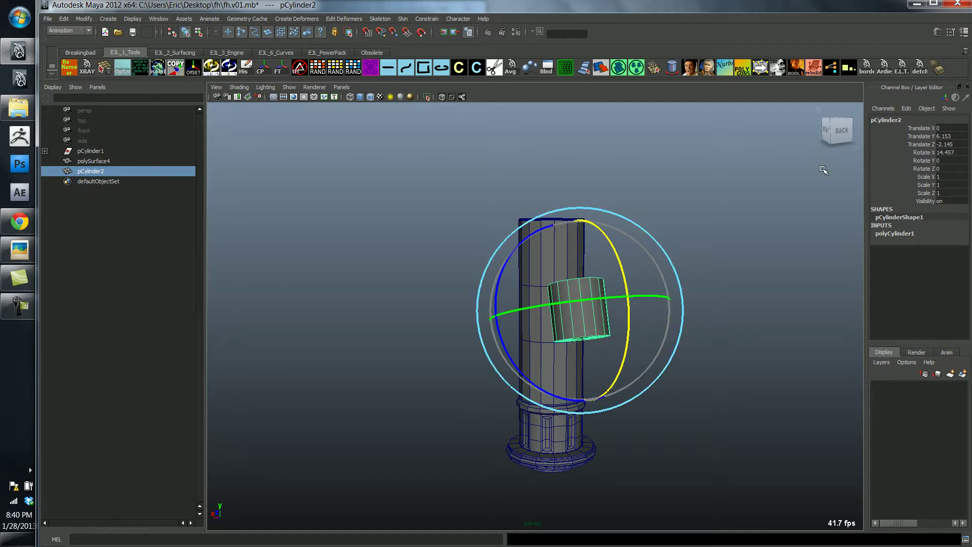
pyautogui.hotkey('ctrl', 'z')
pyautogui.hotkey('ctrl', 'z')
# Move the cylinder out beside the shaft to Translate Z -3.249 and set its Rotate X to 90
pyautogui.press('w')
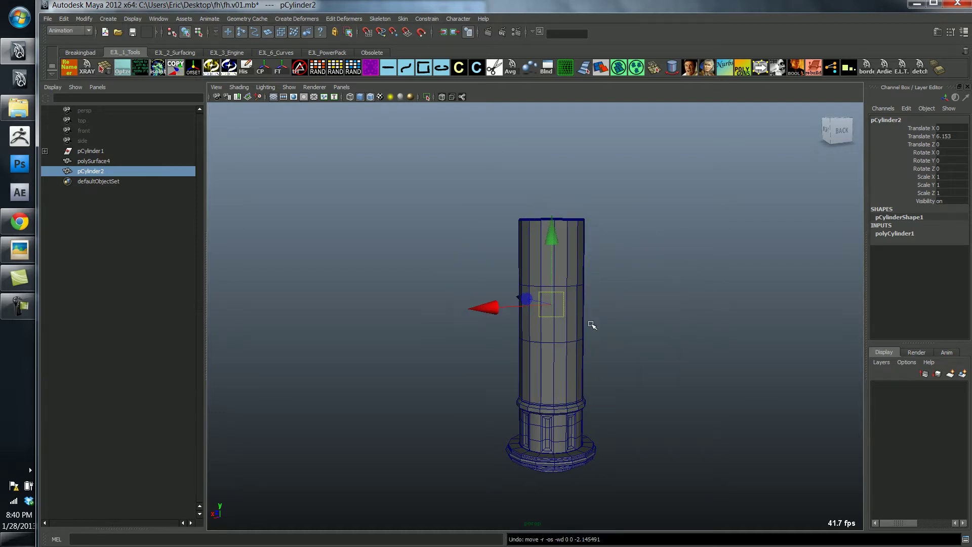
pyautogui.moveTo(521, 296); pyautogui.dragTo(566, 305)
pyautogui.press('e')
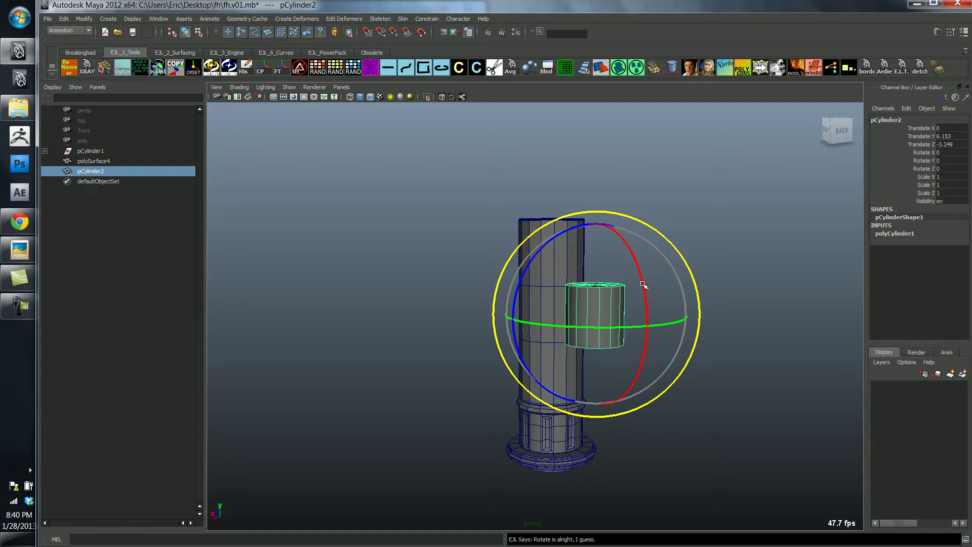
pyautogui.moveTo(643, 285); pyautogui.dragTo(637, 246)
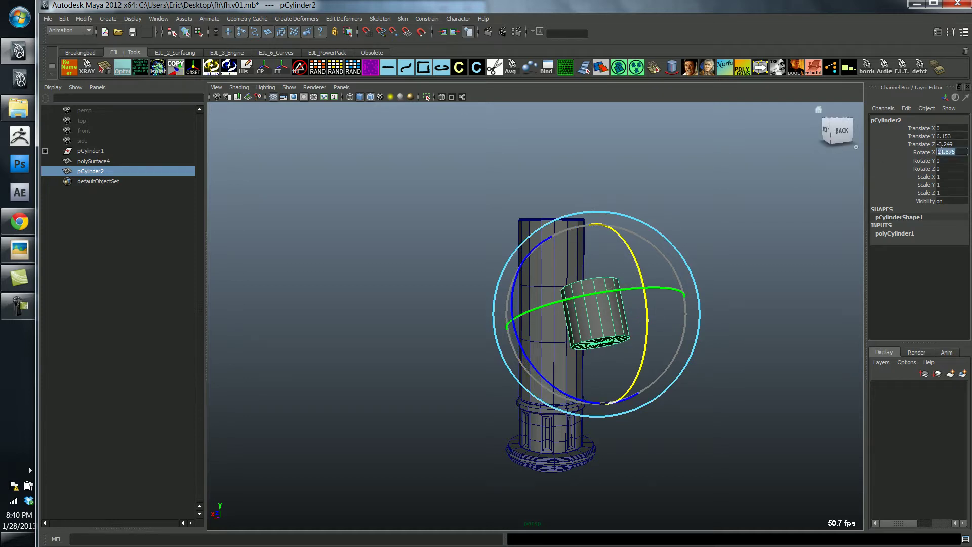
pyautogui.write('90')
pyautogui.press('Return')
# Move the horizontal cylinder inward to Translate Z -1.725 so that it partly sinks into the shaft
pyautogui.click(831, 131)
pyautogui.press('w')
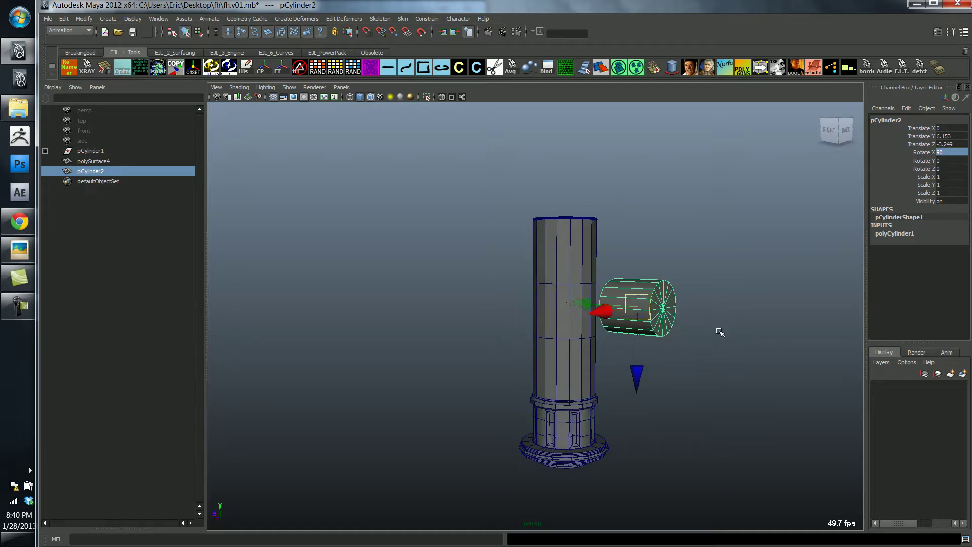
pyautogui.moveTo(591, 305); pyautogui.dragTo(556, 306)
pyautogui.scroll(5, 719, 321)
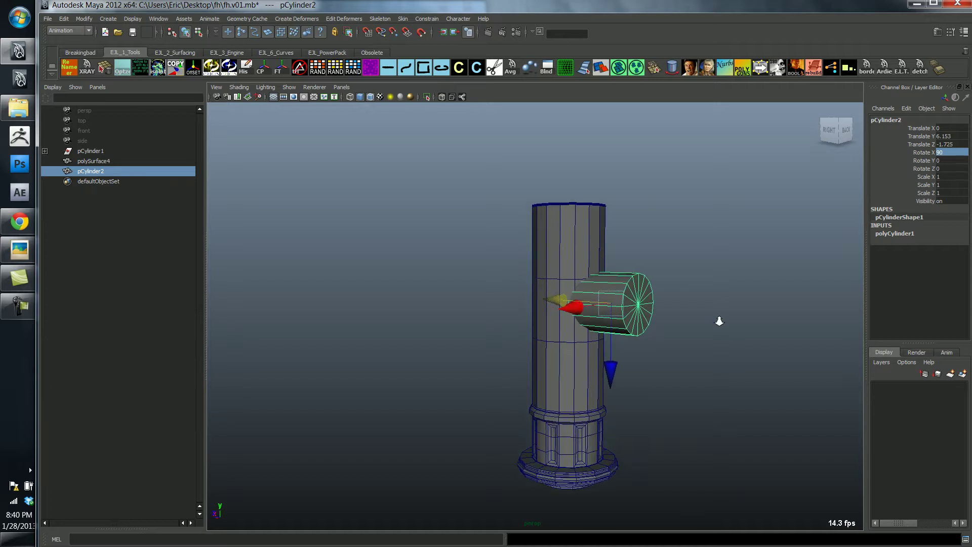
# Lower the horizontal cylinder along the shaft to Translate Y 5.901
pyautogui.keyDown('alt'); pyautogui.moveTo(716, 322); pyautogui.dragTo(642, 338); pyautogui.keyUp('alt')
pyautogui.moveTo(622, 381); pyautogui.dragTo(592, 341)
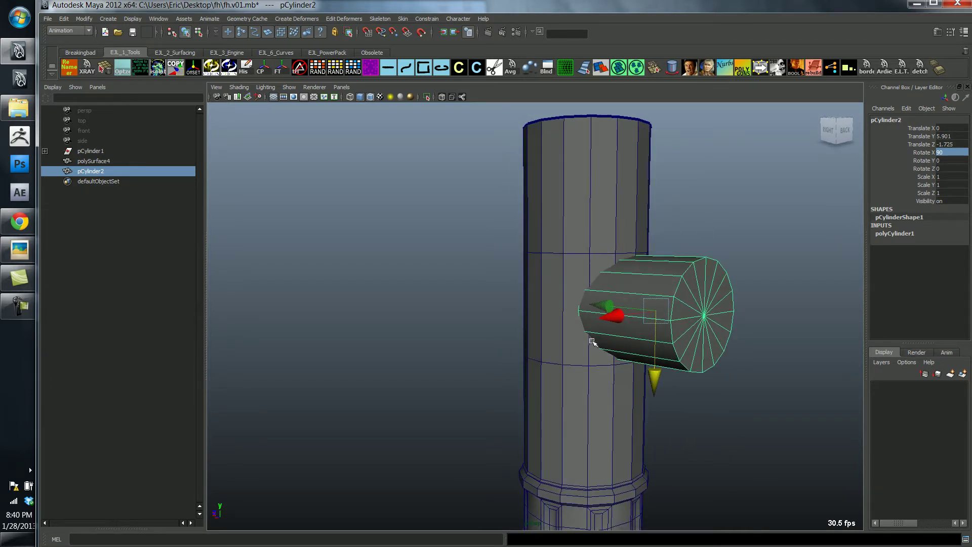
pyautogui.moveTo(554, 325); pyautogui.dragTo(557, 322, button='middle')
pyautogui.keyDown('alt'); pyautogui.moveTo(557, 322); pyautogui.dragTo(540, 288); pyautogui.keyUp('alt')
pyautogui.hotkey('ctrl', 'z')
pyautogui.press('w')
pyautogui.keyDown('alt'); pyautogui.moveTo(592, 352); pyautogui.dragTo(585, 316); pyautogui.keyUp('alt')
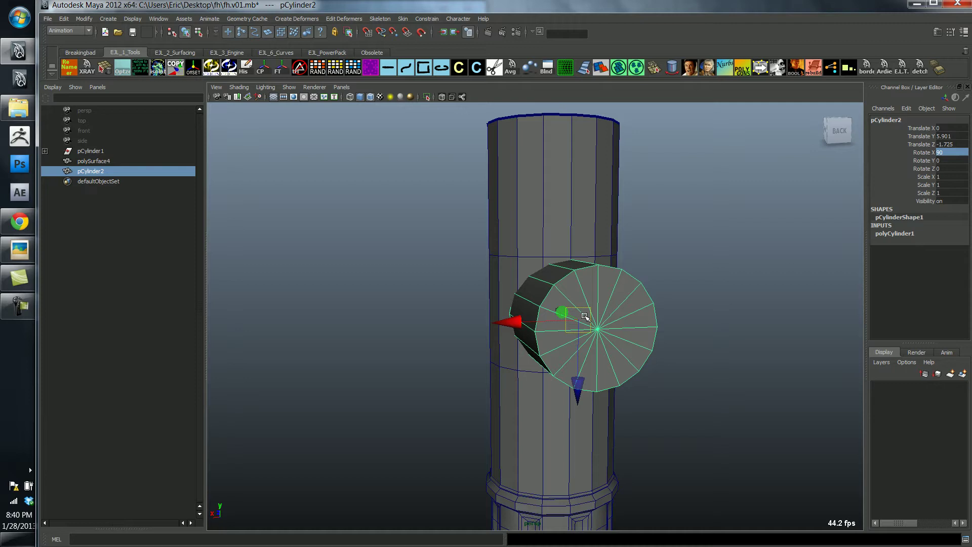
# Check the side outlet in the fire_hydrant.jpg reference photo and scale the horizontal cylinder uniformly to 0.887
pyautogui.click(18, 254)
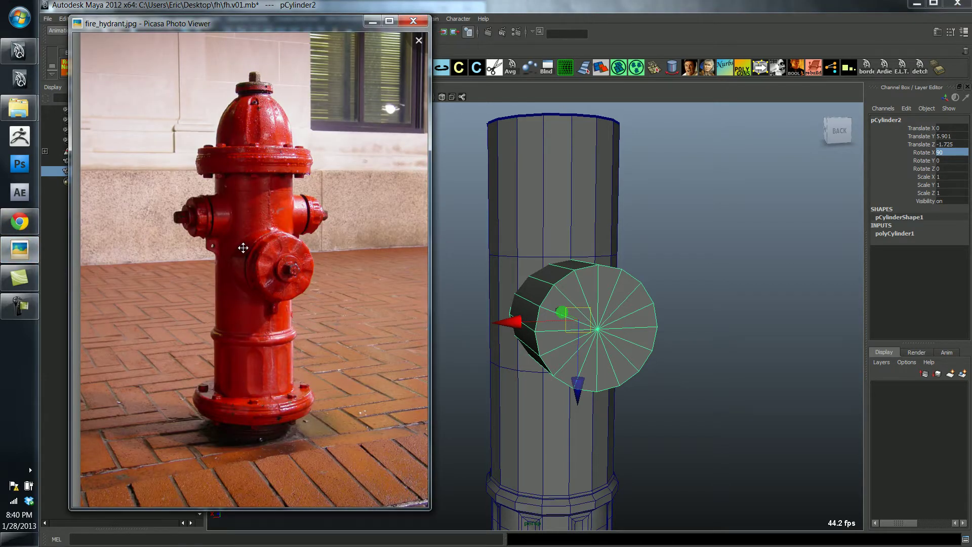
pyautogui.keyDown('alt'); pyautogui.moveTo(546, 320); pyautogui.dragTo(561, 323); pyautogui.keyUp('alt')
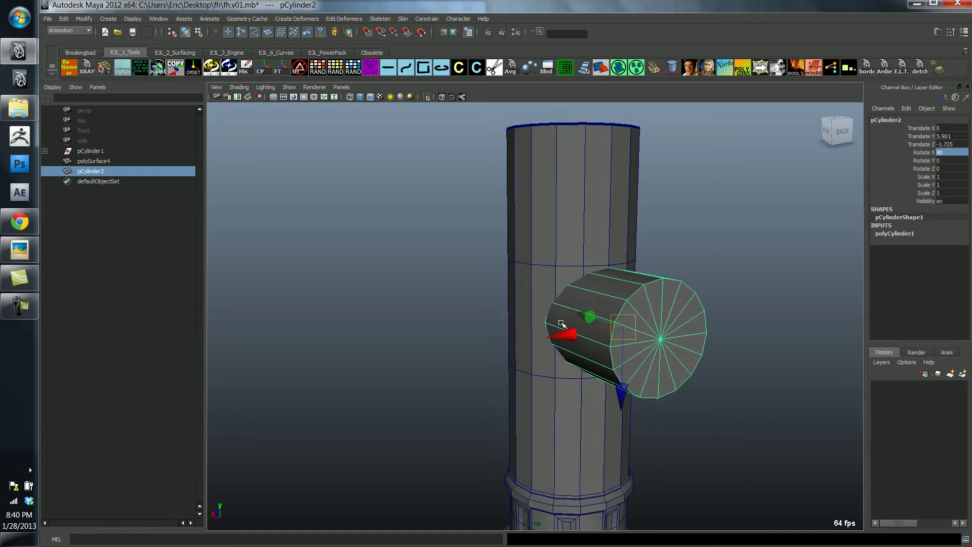
pyautogui.moveTo(690, 303); pyautogui.dragTo(681, 306, button='middle')
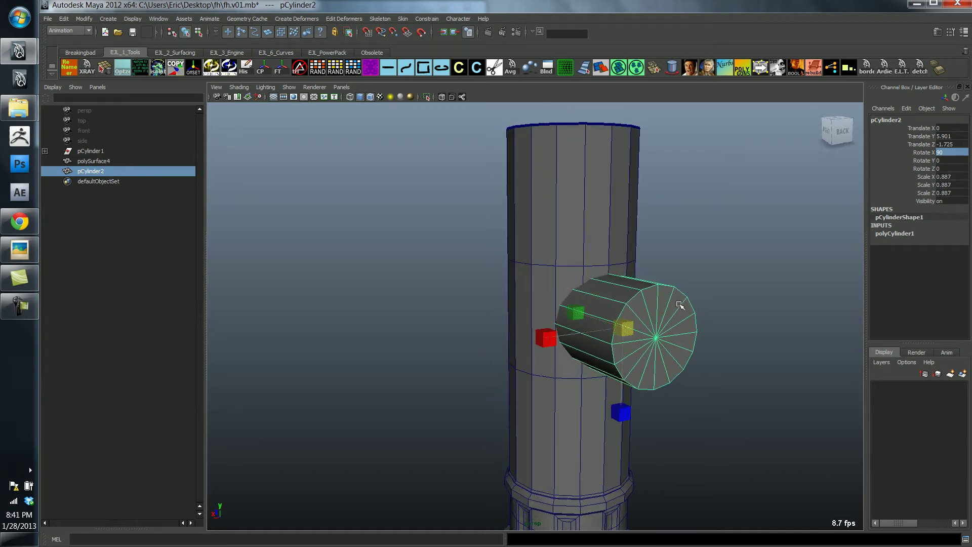
pyautogui.keyDown('alt'); pyautogui.moveTo(682, 306); pyautogui.dragTo(667, 321); pyautogui.keyUp('alt')
# Pull the horizontal cylinder clear of the shaft and delete the cap faces on its inner end
pyautogui.press('w')
pyautogui.moveTo(629, 321); pyautogui.dragTo(735, 271, button='middle')
pyautogui.moveTo(735, 271); pyautogui.dragTo(727, 343, button='right')
pyautogui.moveTo(621, 220); pyautogui.dragTo(719, 362)
pyautogui.keyDown('alt'); pyautogui.moveTo(709, 238); pyautogui.dragTo(715, 247); pyautogui.keyUp('alt')
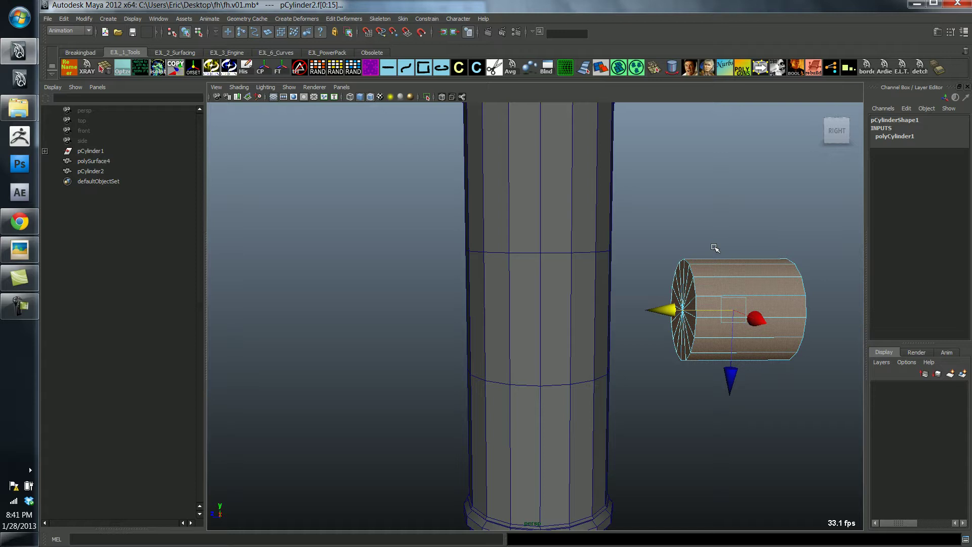
pyautogui.moveTo(825, 406); pyautogui.dragTo(794, 406)
pyautogui.click(757, 425)
# Delete the cylinder's outer cap faces and move the open tube back into the shaft at Translate Z -2.125
pyautogui.moveTo(755, 352); pyautogui.dragTo(861, 479)
pyautogui.keyDown('alt'); pyautogui.moveTo(838, 386); pyautogui.dragTo(809, 393); pyautogui.keyUp('alt')
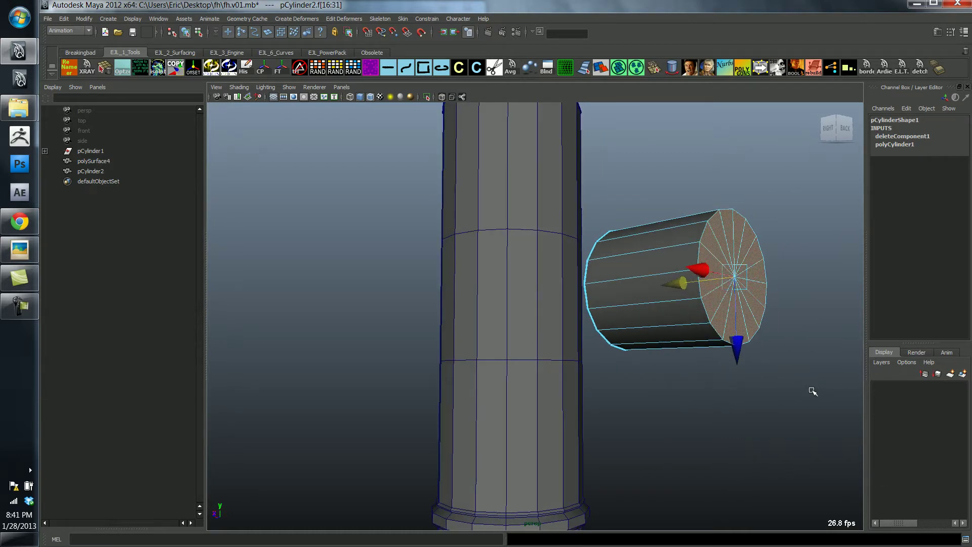
pyautogui.press('Delete')
pyautogui.moveTo(596, 282); pyautogui.dragTo(642, 256, button='right')
pyautogui.click(644, 257)
pyautogui.keyDown('alt'); pyautogui.moveTo(644, 258); pyautogui.dragTo(604, 358); pyautogui.keyUp('alt')
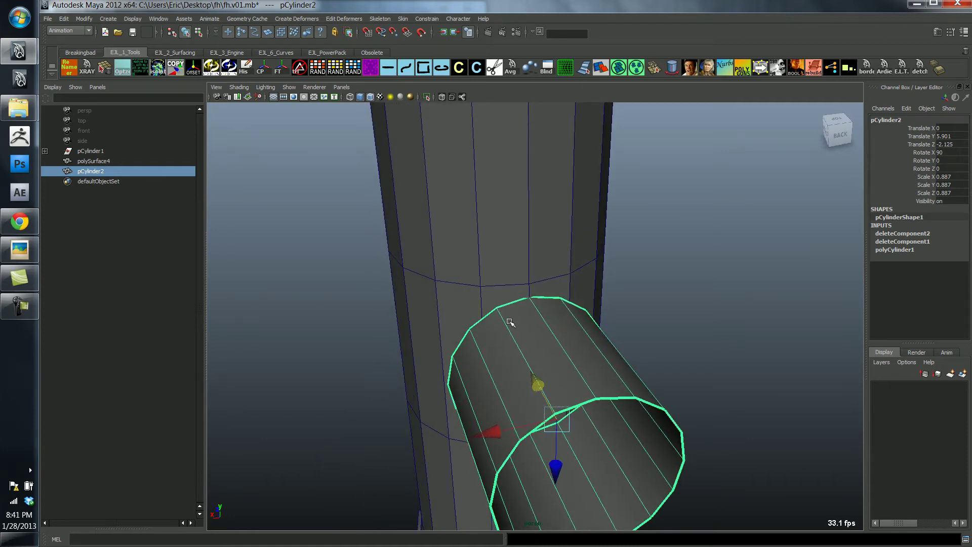
pyautogui.keyDown('alt'); pyautogui.moveTo(510, 322); pyautogui.dragTo(577, 370); pyautogui.keyUp('alt')
pyautogui.click(552, 264)
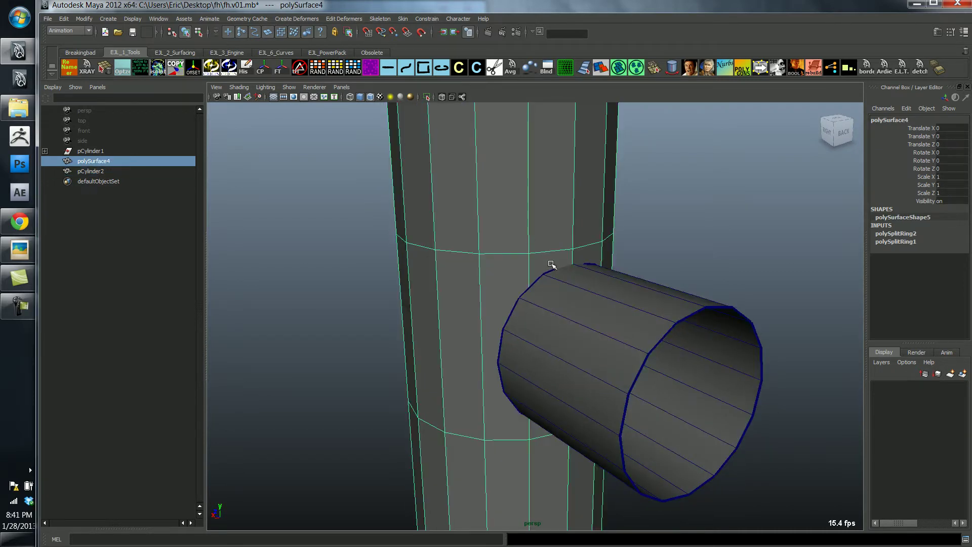
pyautogui.keyDown('alt'); pyautogui.moveTo(552, 264); pyautogui.dragTo(517, 280); pyautogui.keyUp('alt')
pyautogui.press('g')
pyautogui.press('F8')
# Scale the open tube uniformly to 0.984 and sink it further into the shaft at Translate Z -1.661
pyautogui.click(523, 326)
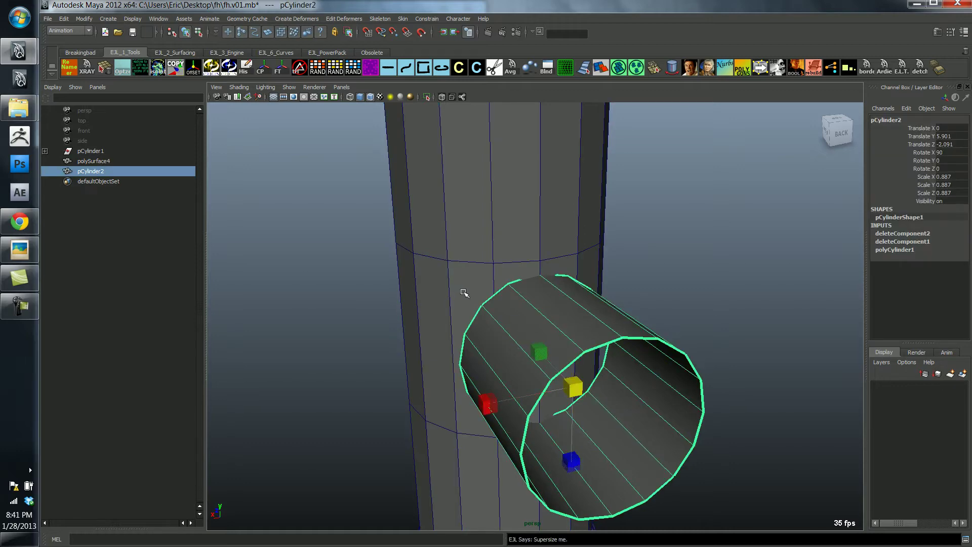
pyautogui.moveTo(464, 292); pyautogui.dragTo(476, 287, button='middle')
pyautogui.moveTo(475, 287)
pyautogui.keyDown('alt'); pyautogui.mouseDown()
pyautogui.moveTo(453, 292)
pyautogui.moveTo(471, 298)
pyautogui.mouseUp(); pyautogui.keyUp('alt')
pyautogui.press('w')
pyautogui.keyDown('alt'); pyautogui.moveTo(512, 378); pyautogui.dragTo(508, 311); pyautogui.keyUp('alt')
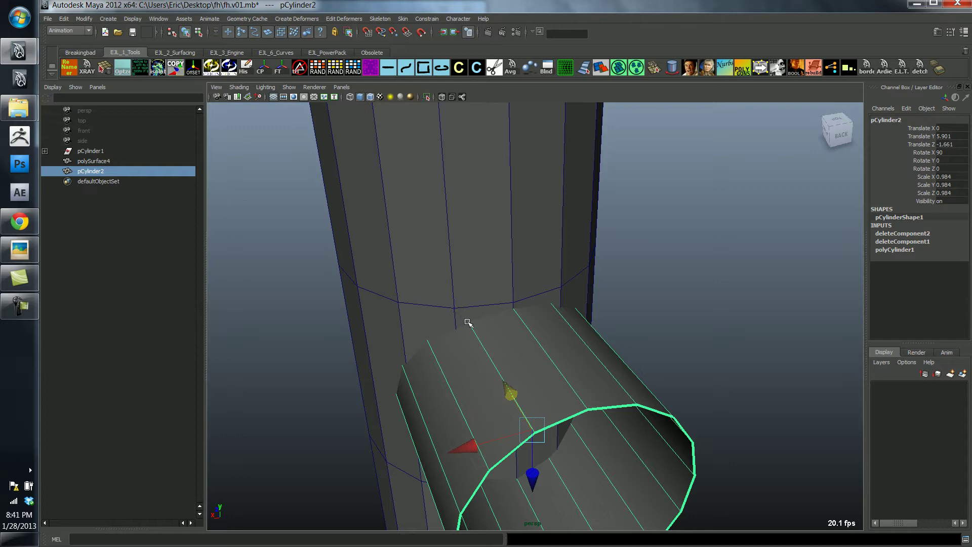
pyautogui.keyDown('alt'); pyautogui.moveTo(571, 294); pyautogui.dragTo(538, 292); pyautogui.keyUp('alt')
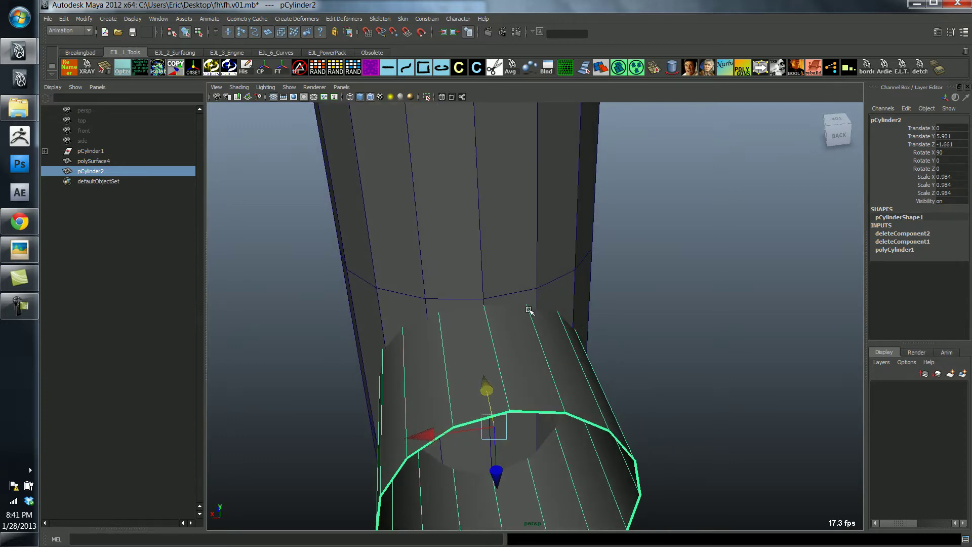
pyautogui.keyDown('alt'); pyautogui.moveTo(519, 346); pyautogui.dragTo(481, 272); pyautogui.keyUp('alt')
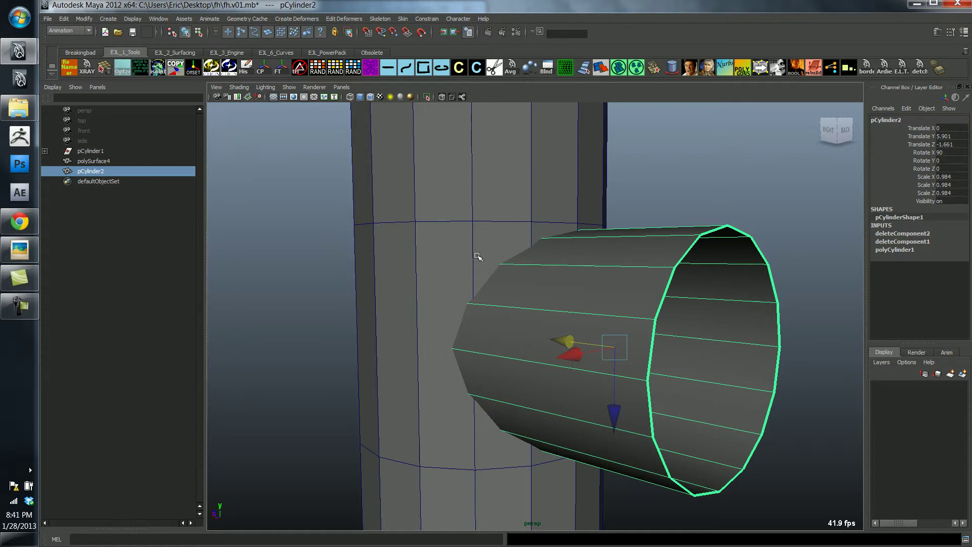
# Insert two horizontal edge loops in the shaft's middle band, level with the tube's upper edges
pyautogui.click(474, 234)
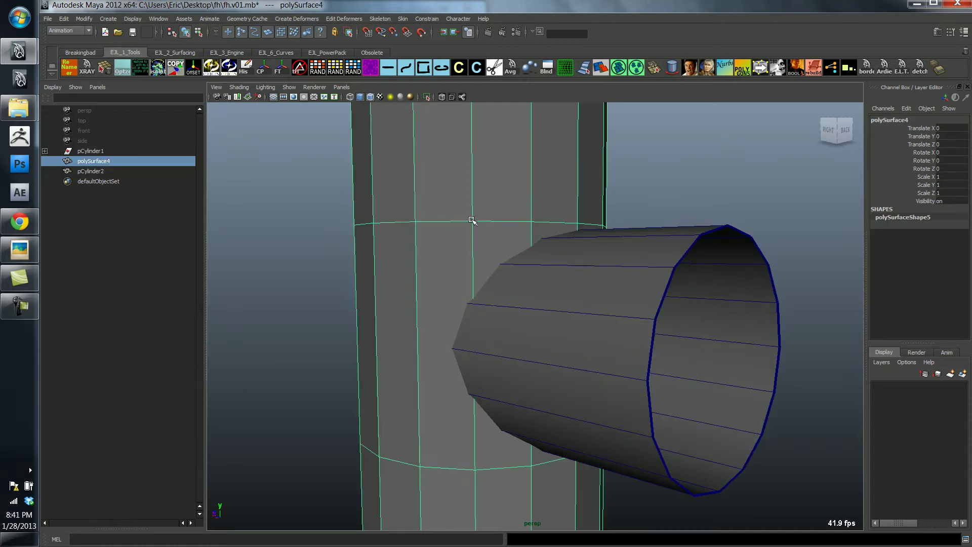
pyautogui.press('g')
pyautogui.moveTo(475, 263); pyautogui.dragTo(479, 292)
pyautogui.click(476, 264)
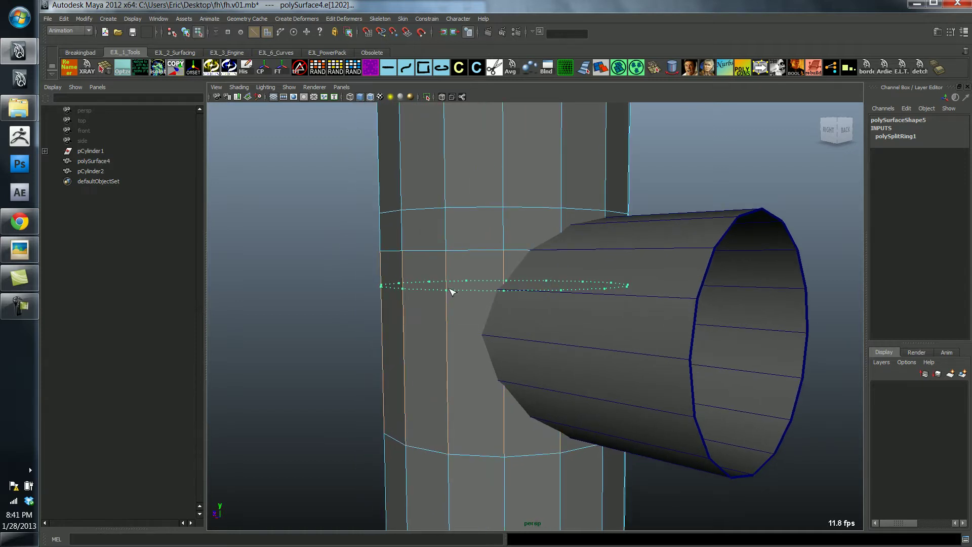
pyautogui.click(452, 292)
pyautogui.keyDown('alt'); pyautogui.moveTo(494, 343); pyautogui.dragTo(504, 335); pyautogui.keyUp('alt')
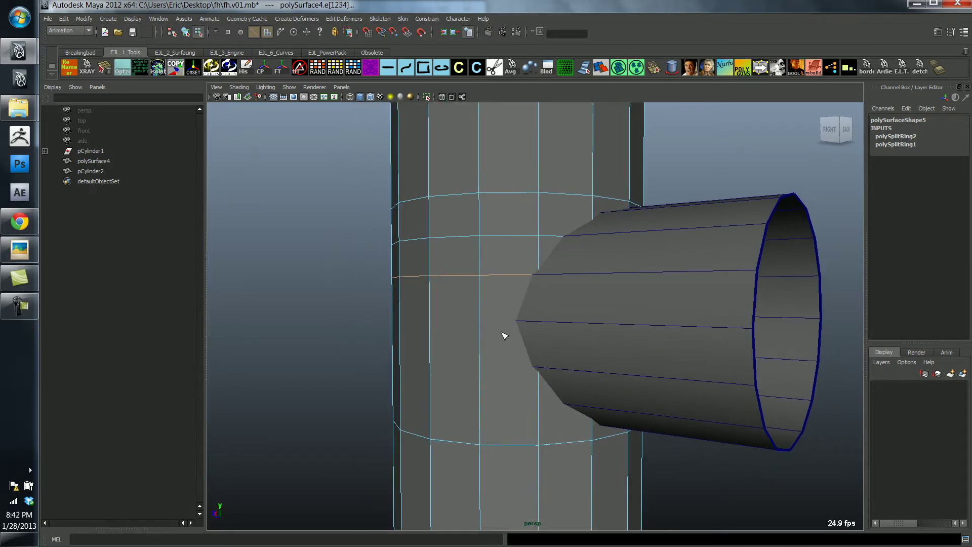
# Insert a third edge loop around the shaft and lower it to the tube's widest point
pyautogui.keyDown('alt'); pyautogui.moveTo(509, 312); pyautogui.dragTo(473, 351, button='right'); pyautogui.keyUp('alt')
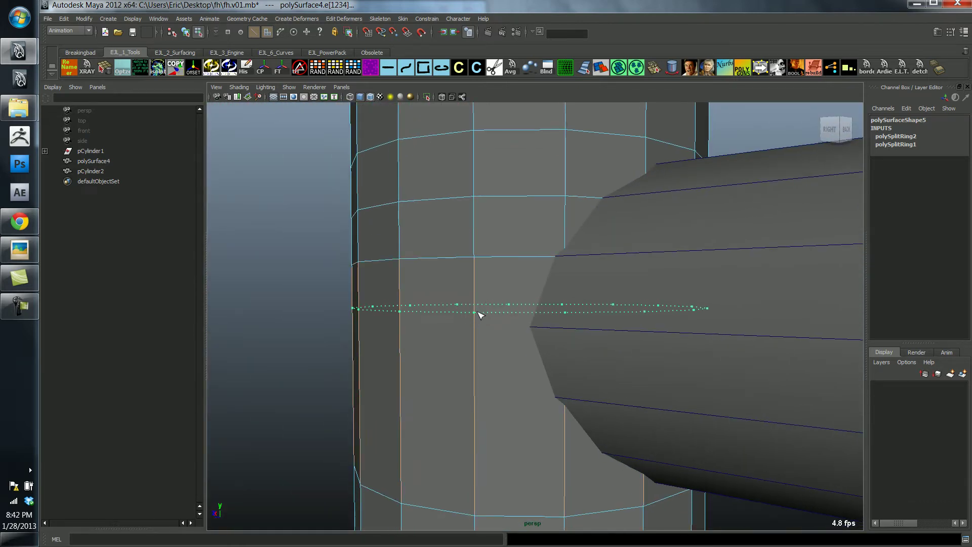
pyautogui.click(481, 314)
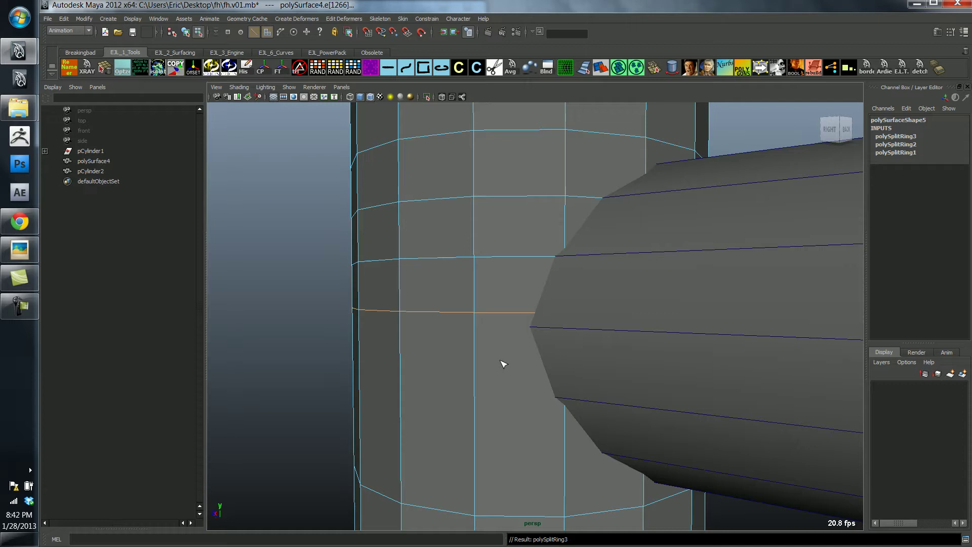
pyautogui.moveTo(496, 350); pyautogui.dragTo(499, 328, button='middle')
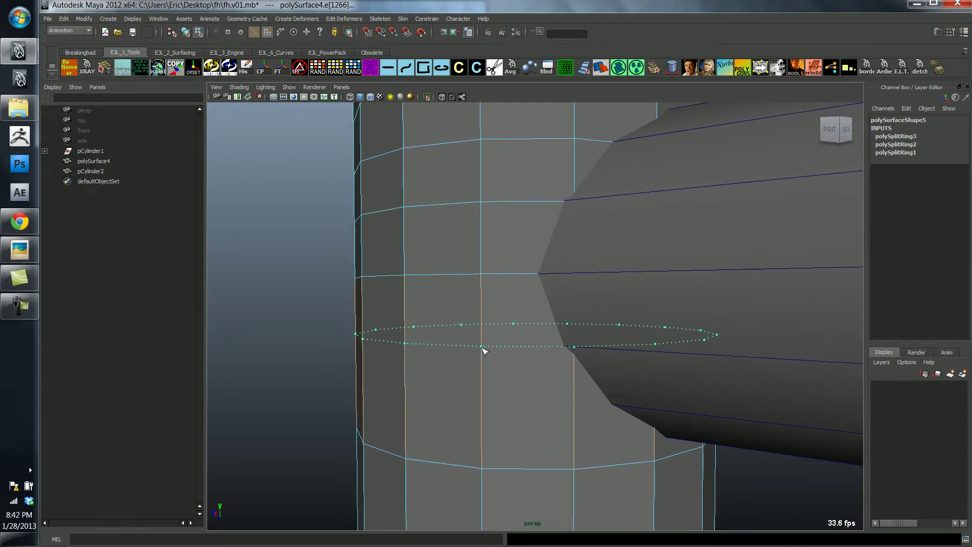
# Insert two more horizontal edge loops around the shaft, level with the tube's lower edges
pyautogui.click(485, 349)
pyautogui.keyDown('alt'); pyautogui.moveTo(529, 373); pyautogui.dragTo(592, 335); pyautogui.keyUp('alt')
pyautogui.click(498, 389)
pyautogui.press('w')
pyautogui.click(576, 336)
pyautogui.click(626, 313)
pyautogui.click(603, 354)
# Select the shaft's vertical centre edge on the tube side and examine how its loop runs through shaft and base
pyautogui.keyDown('alt'); pyautogui.moveTo(538, 336); pyautogui.dragTo(508, 334, button='right'); pyautogui.keyUp('alt')
pyautogui.keyDown('alt'); pyautogui.moveTo(507, 333); pyautogui.dragTo(516, 279, button='middle'); pyautogui.keyUp('alt')
pyautogui.keyDown('alt'); pyautogui.moveTo(517, 279); pyautogui.dragTo(520, 310); pyautogui.keyUp('alt')
pyautogui.moveTo(535, 238); pyautogui.dragTo(537, 204, button='right')
pyautogui.doubleClick(536, 203)
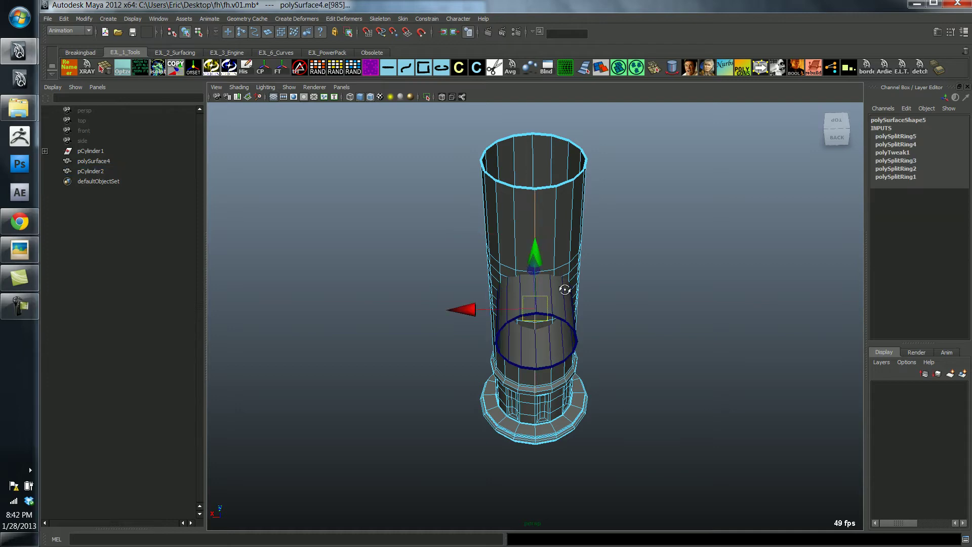
pyautogui.keyDown('alt'); pyautogui.moveTo(565, 232); pyautogui.dragTo(573, 303); pyautogui.keyUp('alt')
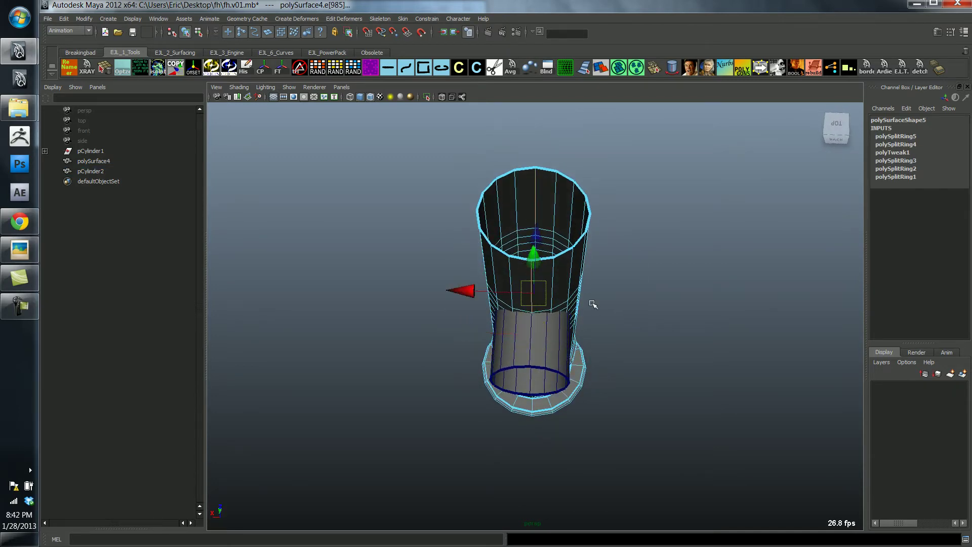
pyautogui.keyDown('alt'); pyautogui.moveTo(591, 294); pyautogui.dragTo(590, 303); pyautogui.keyUp('alt')
pyautogui.keyDown('alt'); pyautogui.moveTo(590, 304); pyautogui.dragTo(577, 250, button='middle'); pyautogui.keyUp('alt')
pyautogui.keyDown('alt'); pyautogui.moveTo(576, 251); pyautogui.dragTo(709, 370, button='right'); pyautogui.keyUp('alt')
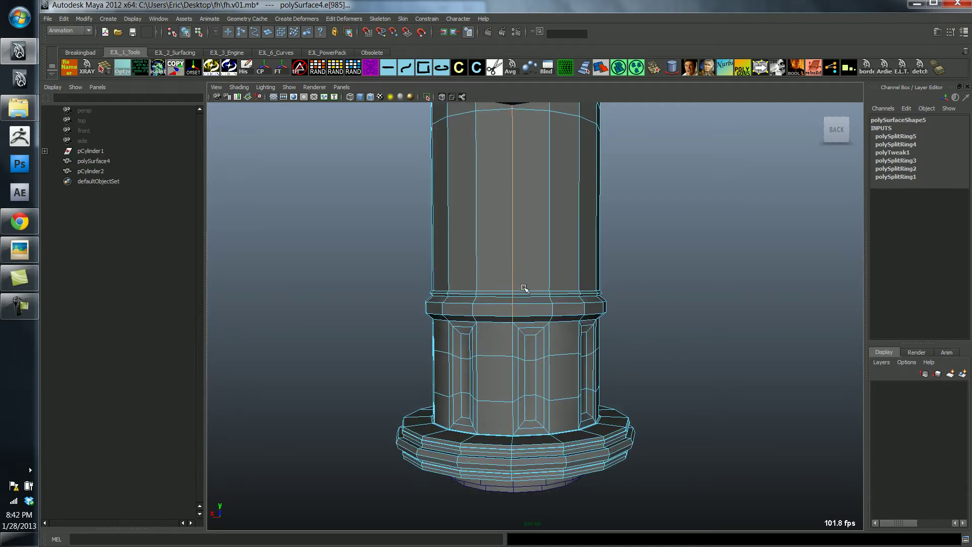
# Select the edge loop just above the base's collar and split the mesh there into separate shaft and base objects
pyautogui.doubleClick(542, 304)
pyautogui.keyDown('alt'); pyautogui.moveTo(505, 319); pyautogui.dragTo(629, 340); pyautogui.keyUp('alt')
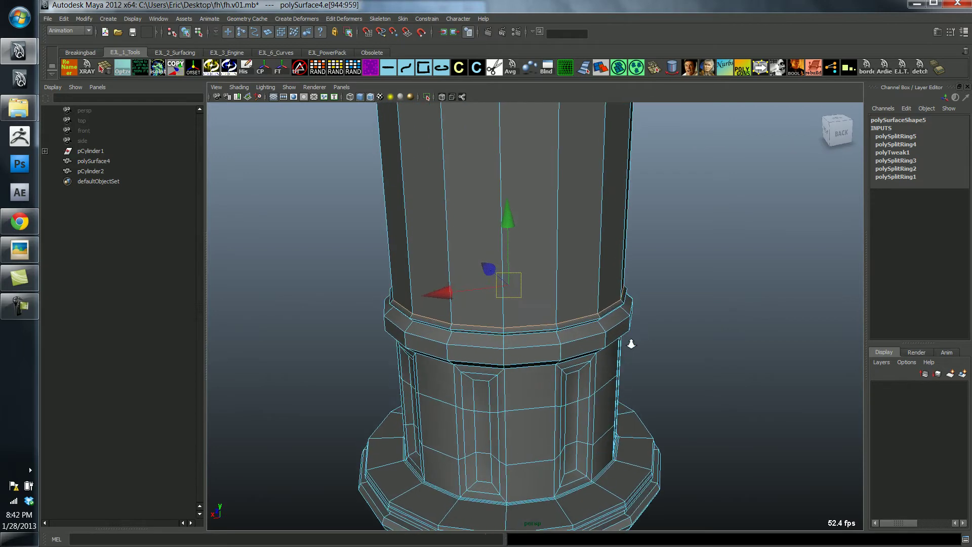
pyautogui.keyDown('alt'); pyautogui.moveTo(630, 341); pyautogui.dragTo(711, 361, button='right'); pyautogui.keyUp('alt')
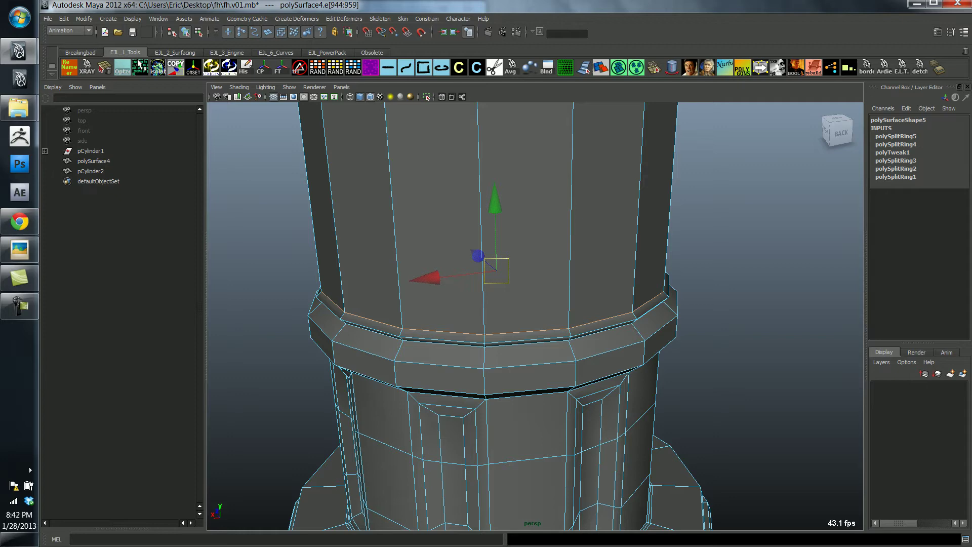
pyautogui.click(335, 53)
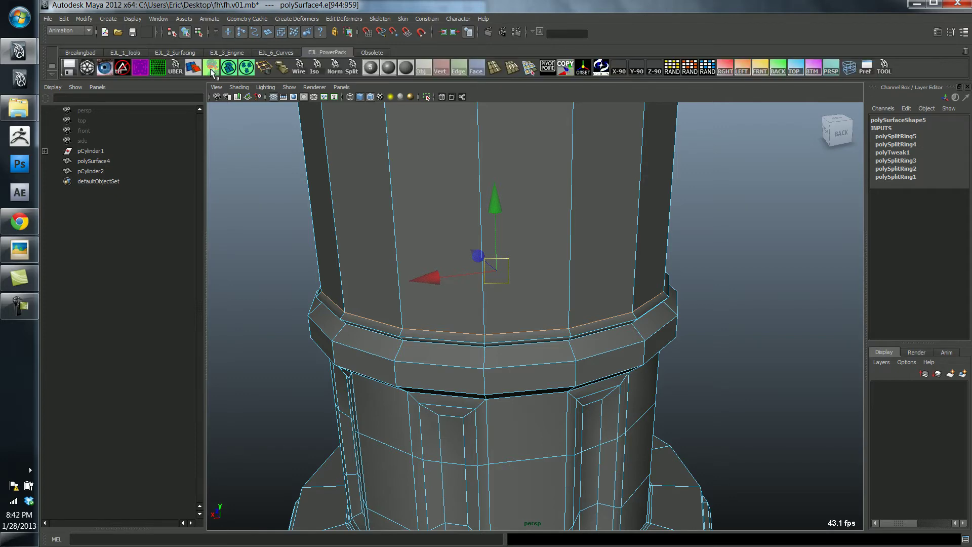
pyautogui.click(525, 335)
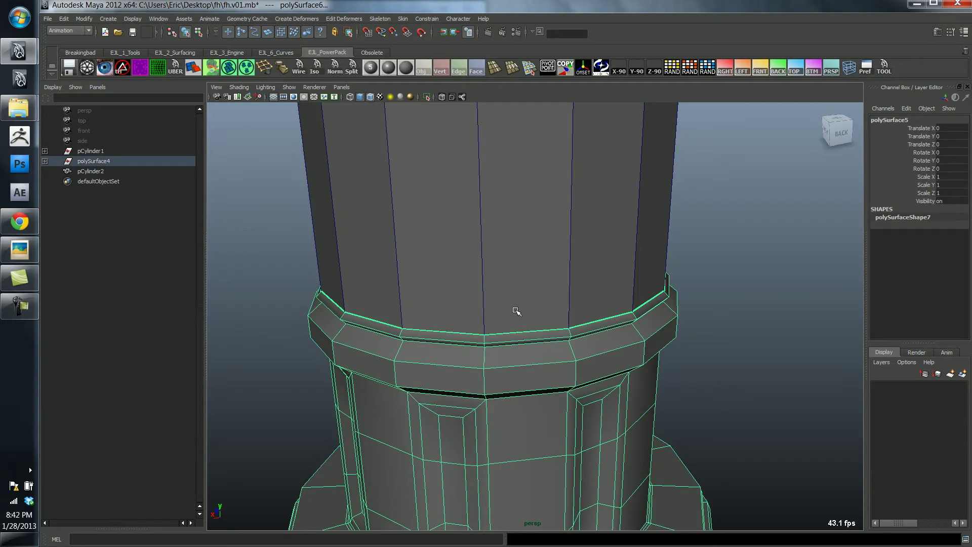
# Try to split the shaft in half along its front and back vertical centre edge loops, and undo the split
pyautogui.click(513, 308)
pyautogui.keyDown('alt'); pyautogui.moveTo(455, 290); pyautogui.dragTo(457, 318, button='right'); pyautogui.keyUp('alt')
pyautogui.keyDown('alt'); pyautogui.moveTo(456, 318); pyautogui.dragTo(494, 375); pyautogui.keyUp('alt')
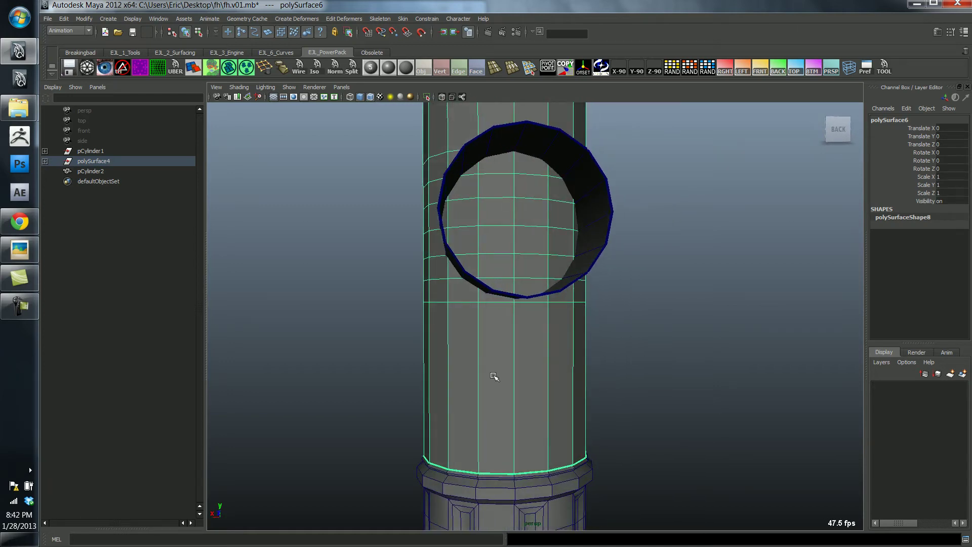
pyautogui.press('F10')
pyautogui.click(514, 334)
pyautogui.keyDown('alt'); pyautogui.moveTo(506, 319); pyautogui.dragTo(530, 257); pyautogui.keyUp('alt')
pyautogui.keyDown('alt'); pyautogui.moveTo(543, 205); pyautogui.dragTo(514, 278, button='right'); pyautogui.keyUp('alt')
pyautogui.press('4')
pyautogui.keyDown('alt'); pyautogui.moveTo(525, 279); pyautogui.dragTo(531, 301); pyautogui.keyUp('alt')
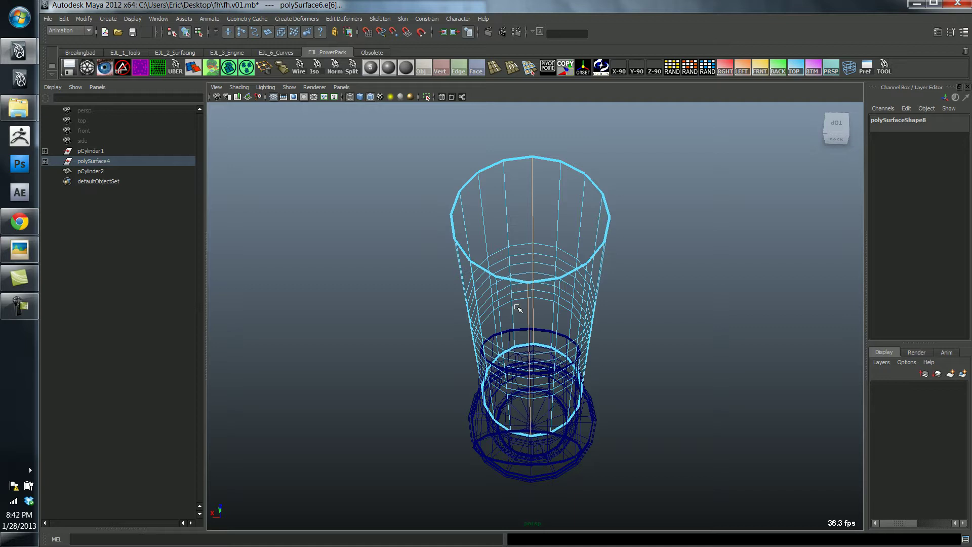
pyautogui.hotkey('ctrl', 'x')
pyautogui.click(578, 252)
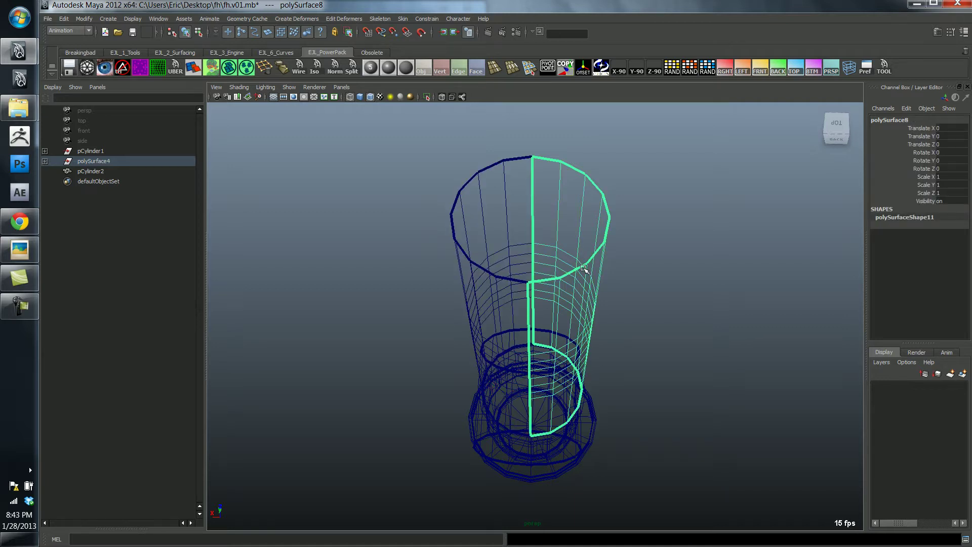
pyautogui.hotkey('ctrl', 'z')
pyautogui.hotkey('ctrl', 'z')
pyautogui.hotkey('ctrl', 'z')
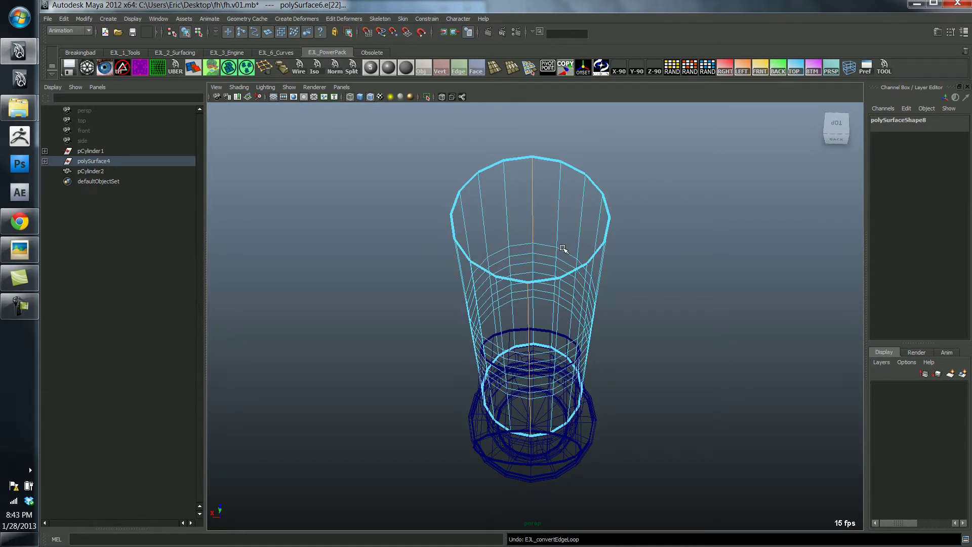
# Select the negative-X half of the shaft in wireframe, delete it, and return to shaded display
pyautogui.keyDown('alt'); pyautogui.moveTo(556, 242); pyautogui.dragTo(561, 241); pyautogui.keyUp('alt')
pyautogui.moveTo(547, 157); pyautogui.dragTo(616, 369)
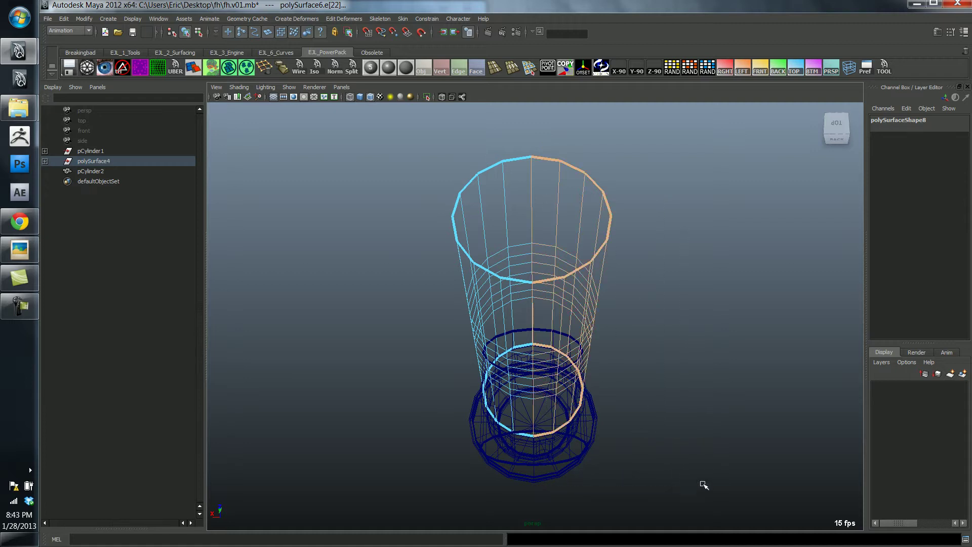
pyautogui.press('Delete')
pyautogui.press('5')
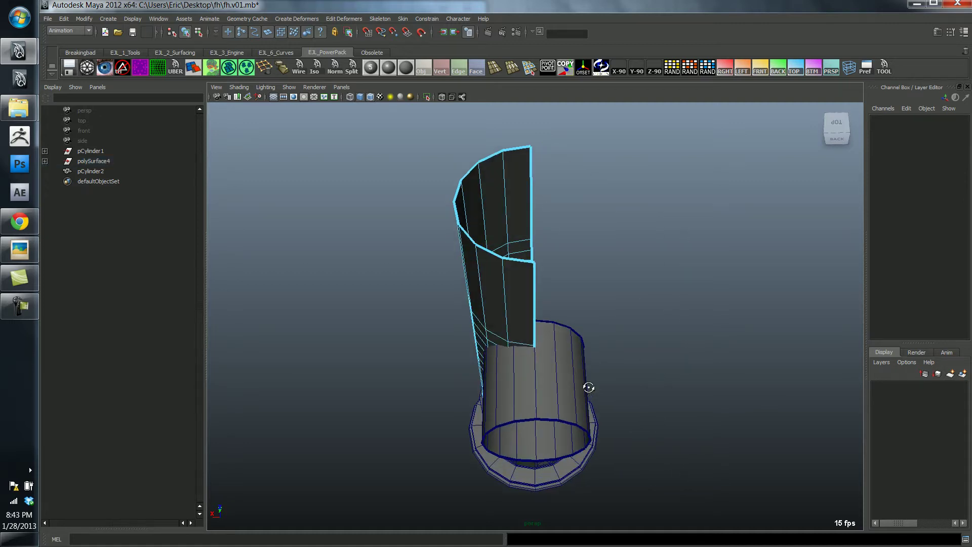
# Delete the negative-X half of the open tube to match the half shaft, and return to object selection
pyautogui.keyDown('alt'); pyautogui.moveTo(586, 389); pyautogui.dragTo(575, 321); pyautogui.keyUp('alt')
pyautogui.click(568, 282)
pyautogui.moveTo(568, 282); pyautogui.dragTo(555, 257, button='right')
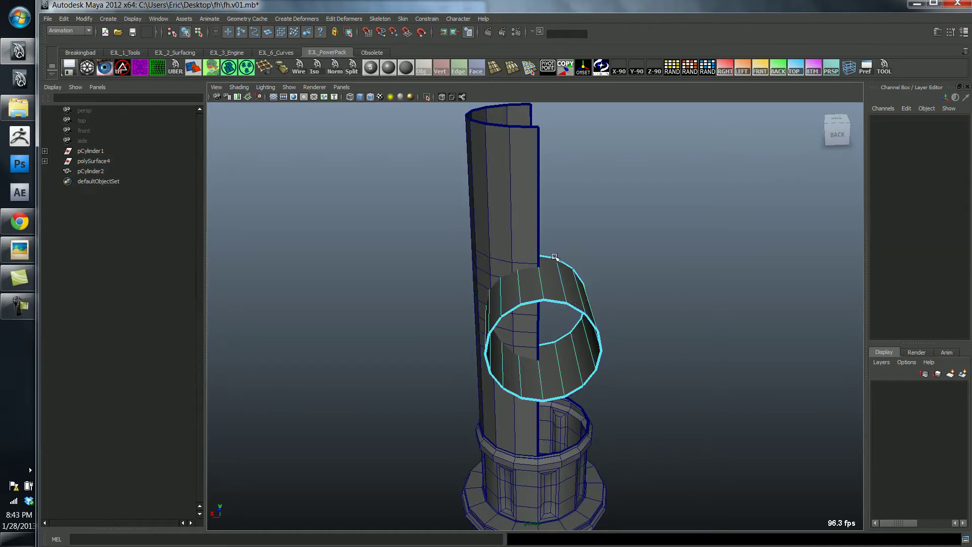
pyautogui.moveTo(634, 395); pyautogui.dragTo(639, 396)
pyautogui.press('Delete')
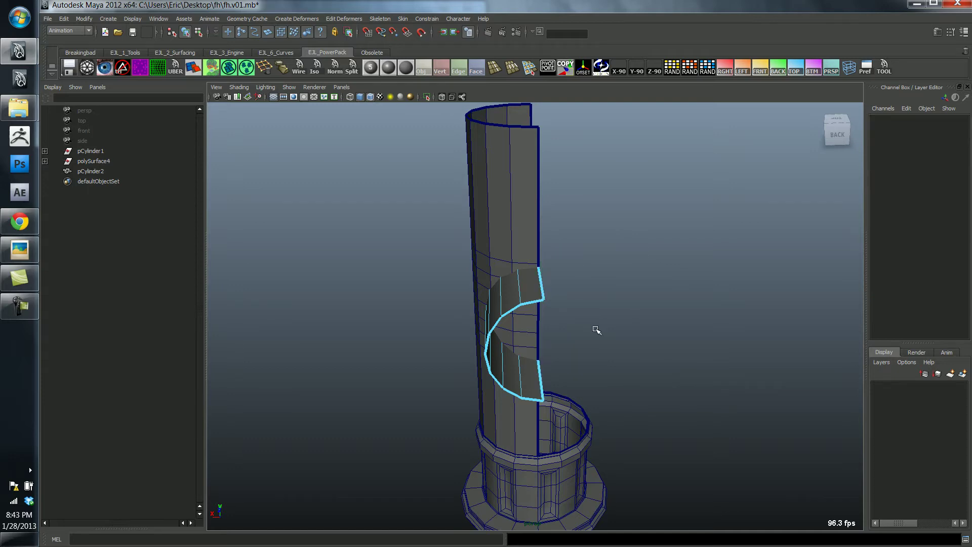
pyautogui.keyDown('alt'); pyautogui.moveTo(597, 332); pyautogui.dragTo(585, 297); pyautogui.keyUp('alt')
pyautogui.press('F8')
pyautogui.keyDown('alt'); pyautogui.moveTo(629, 379); pyautogui.dragTo(664, 350); pyautogui.keyUp('alt')
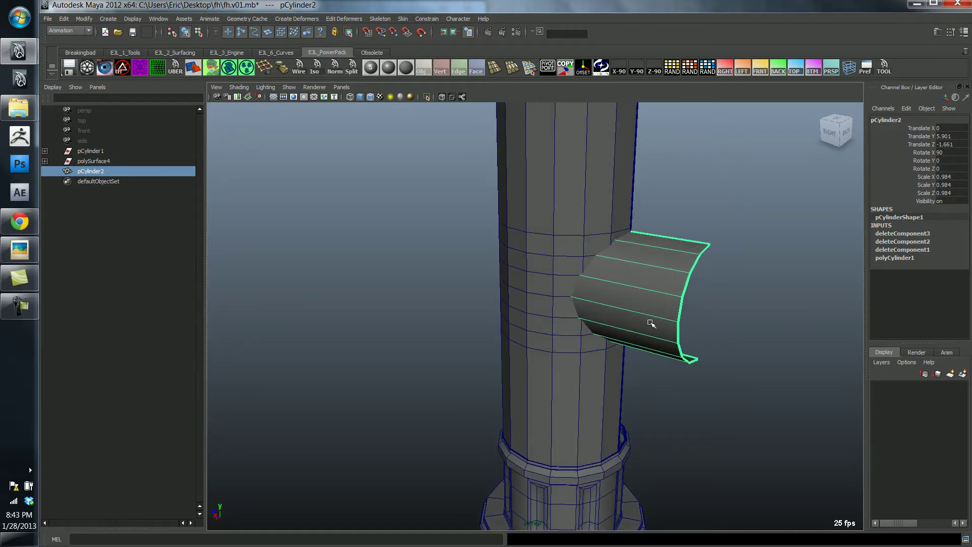
# Examine the junction between the half tube and the half shaft up close in wireframe display
pyautogui.keyDown('alt'); pyautogui.moveTo(640, 310); pyautogui.dragTo(651, 393, button='middle'); pyautogui.keyUp('alt')
pyautogui.keyDown('alt'); pyautogui.moveTo(652, 393); pyautogui.dragTo(695, 395, button='right'); pyautogui.keyUp('alt')
pyautogui.keyDown('alt'); pyautogui.moveTo(695, 395); pyautogui.dragTo(622, 324); pyautogui.keyUp('alt')
pyautogui.keyDown('alt'); pyautogui.moveTo(623, 324); pyautogui.dragTo(662, 306, button='right'); pyautogui.keyUp('alt')
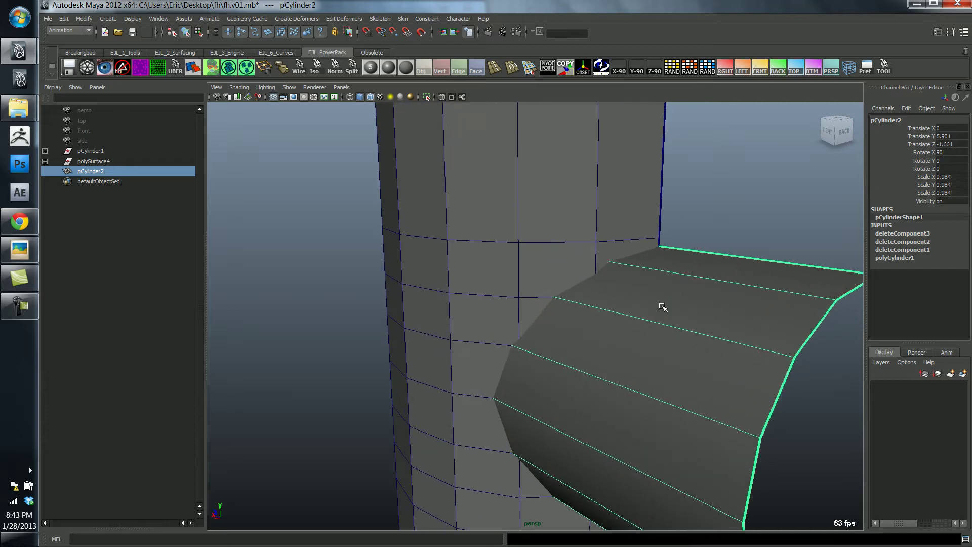
pyautogui.keyDown('alt'); pyautogui.moveTo(662, 306); pyautogui.dragTo(658, 318, button='middle'); pyautogui.keyUp('alt')
pyautogui.moveTo(616, 213); pyautogui.dragTo(589, 216, button='right')
pyautogui.press('4')
pyautogui.keyDown('alt'); pyautogui.moveTo(661, 285); pyautogui.dragTo(674, 268); pyautogui.keyUp('alt')
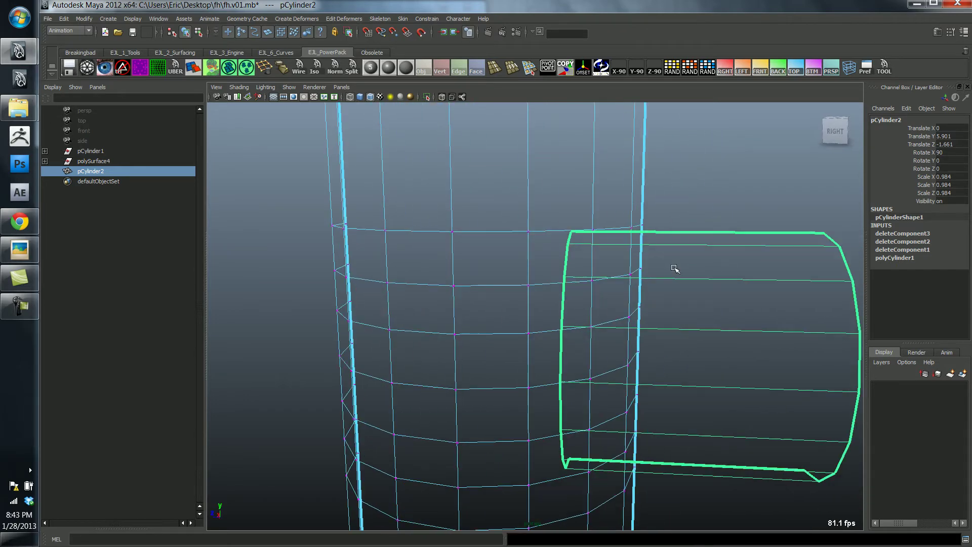
pyautogui.click(732, 248)
pyautogui.moveTo(737, 255)
pyautogui.keyDown('alt'); pyautogui.mouseDown(button='right')
pyautogui.moveTo(674, 273)
pyautogui.moveTo(728, 261)
pyautogui.mouseUp(button='right'); pyautogui.keyUp('alt')
pyautogui.click(728, 262)
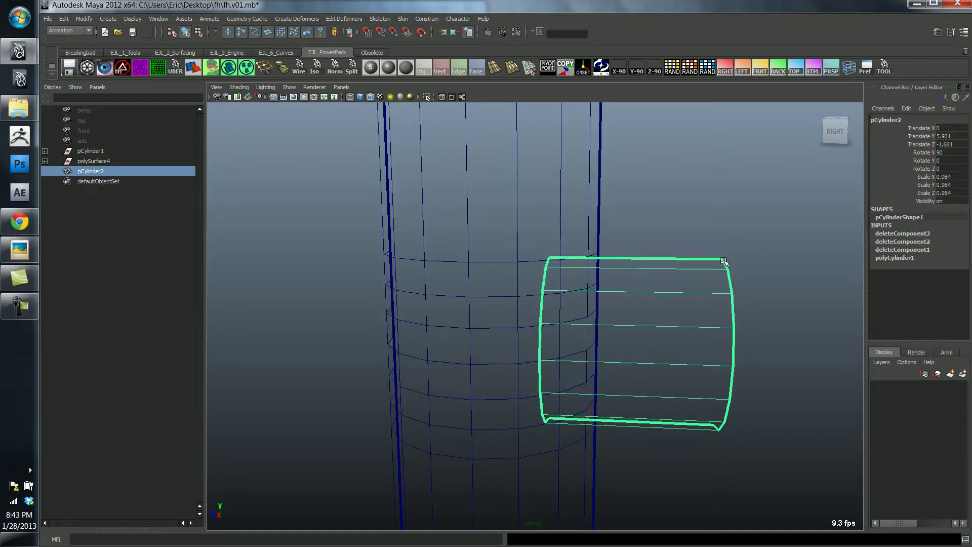
# Pull all vertices of the tube's inner end out along its axis to the shaft's rear centre edge, and return to shaded display
pyautogui.moveTo(663, 246)
pyautogui.keyDown('alt'); pyautogui.mouseDown(button='right')
pyautogui.moveTo(646, 254)
pyautogui.moveTo(655, 262)
pyautogui.mouseUp(button='right'); pyautogui.keyUp('alt')
pyautogui.moveTo(493, 252); pyautogui.dragTo(494, 252)
pyautogui.keyDown('alt'); pyautogui.moveTo(496, 254); pyautogui.dragTo(583, 262); pyautogui.keyUp('alt')
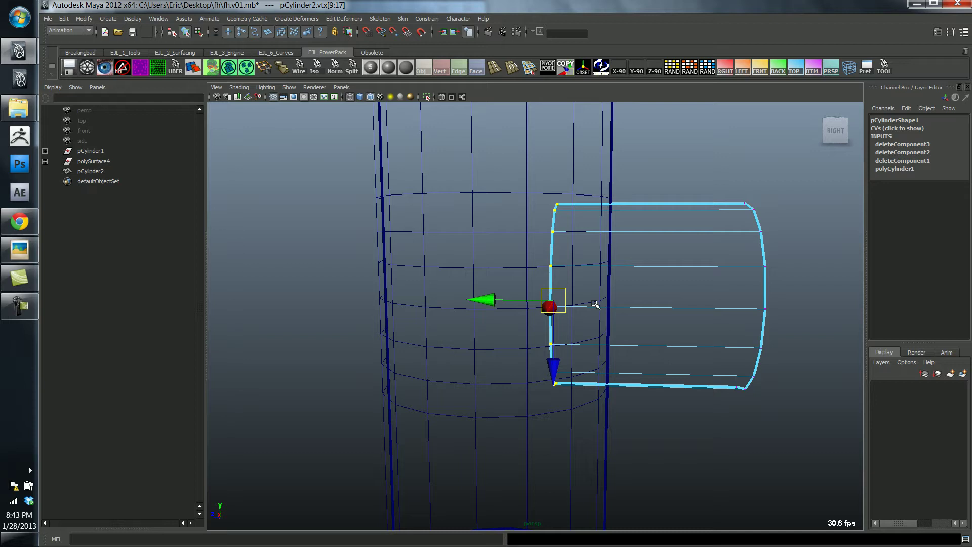
pyautogui.moveTo(501, 298); pyautogui.dragTo(569, 322)
pyautogui.press('5')
pyautogui.scroll(3, 521, 304)
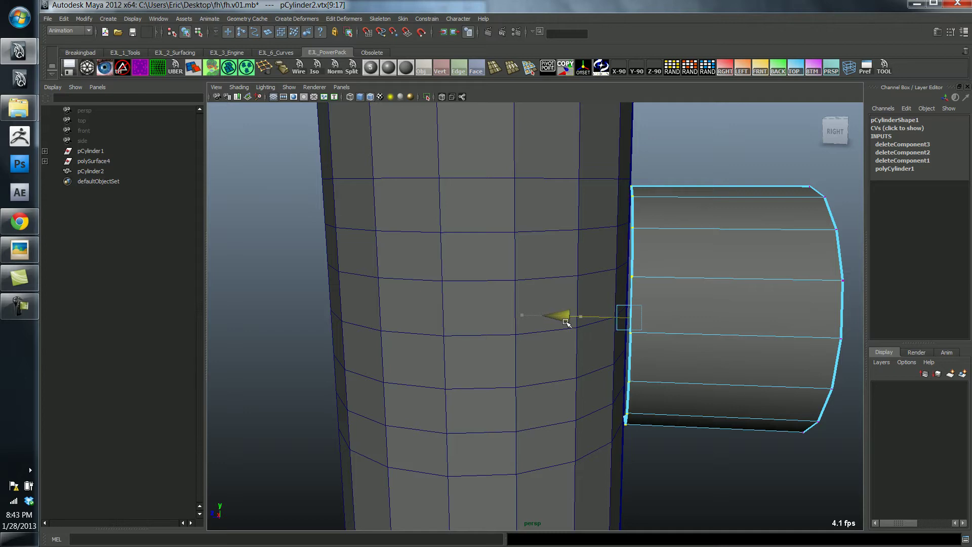
pyautogui.keyDown('alt'); pyautogui.moveTo(566, 322); pyautogui.dragTo(579, 302); pyautogui.keyUp('alt')
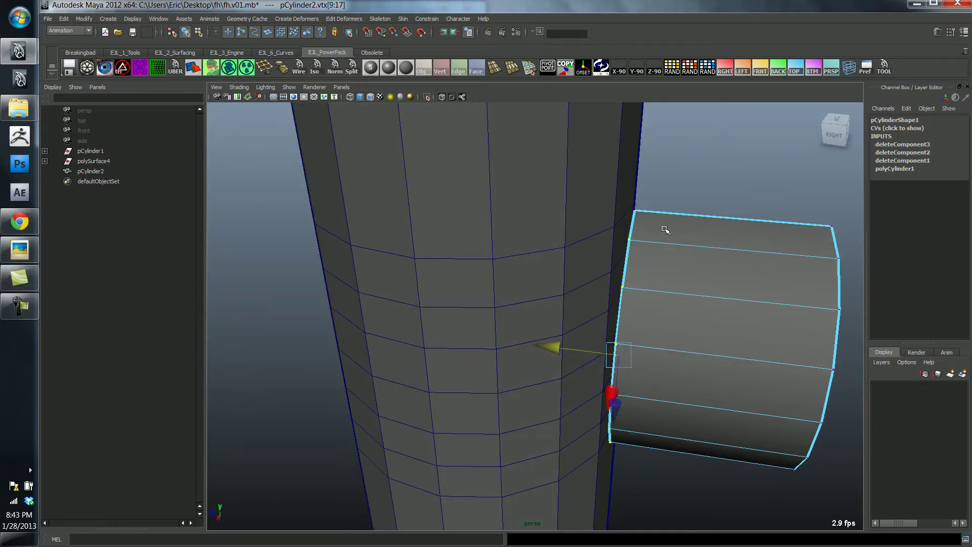
# Push the tube's inner-end vertices toward the shaft in progressively smaller groups, leaving out the outermost upper and lower ones
pyautogui.keyDown('alt'); pyautogui.moveTo(665, 229); pyautogui.dragTo(633, 294); pyautogui.keyUp('alt')
pyautogui.keyDown('alt'); pyautogui.moveTo(657, 407); pyautogui.dragTo(547, 325); pyautogui.keyUp('alt')
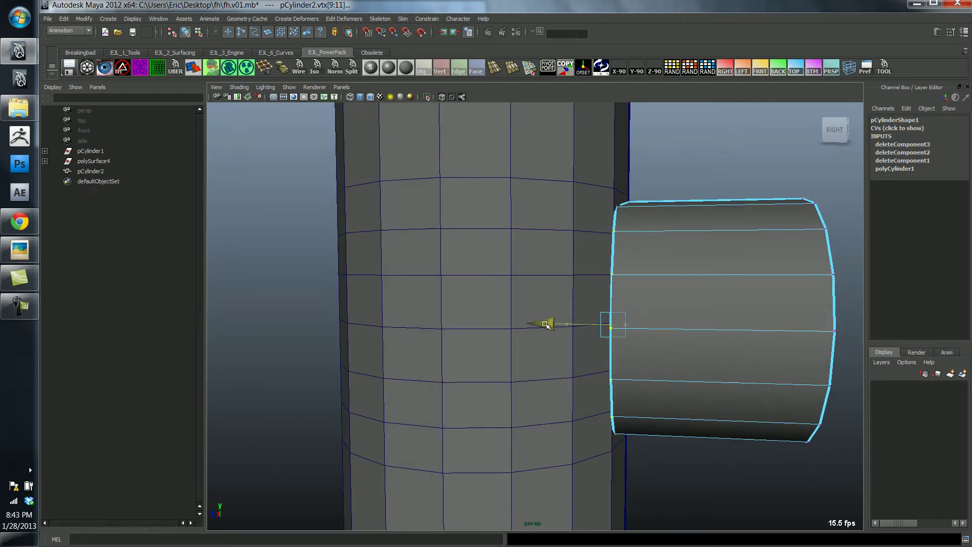
pyautogui.keyDown('ctrl'); pyautogui.moveTo(606, 238); pyautogui.dragTo(632, 228); pyautogui.keyUp('ctrl')
pyautogui.keyDown('alt'); pyautogui.moveTo(638, 431); pyautogui.dragTo(633, 401); pyautogui.keyUp('alt')
pyautogui.keyDown('alt'); pyautogui.moveTo(575, 340); pyautogui.dragTo(583, 364); pyautogui.keyUp('alt')
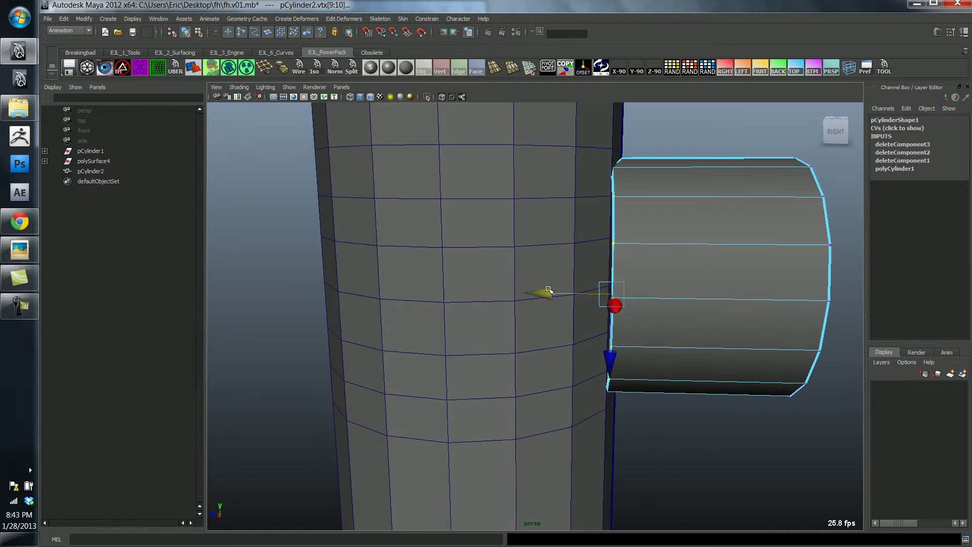
pyautogui.moveTo(549, 289); pyautogui.dragTo(528, 288)
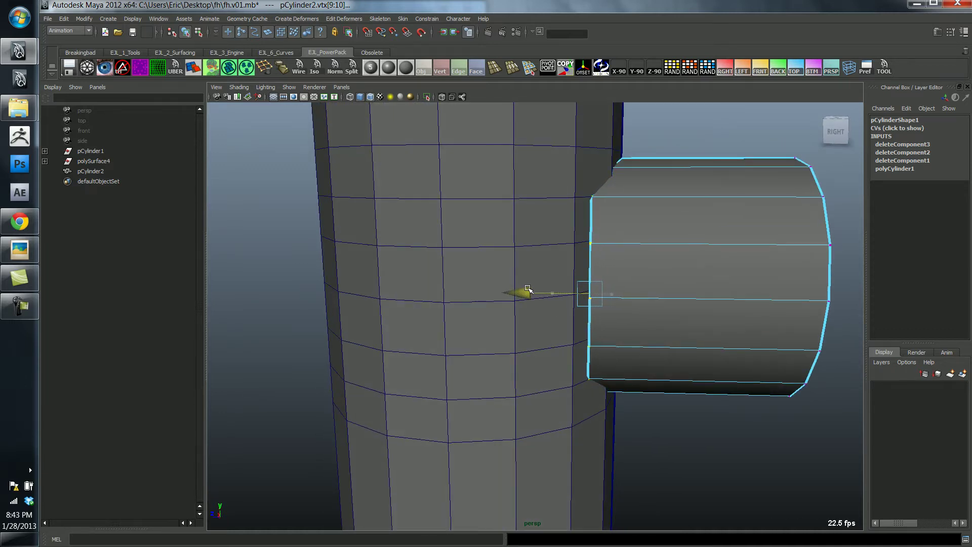
# Push the remaining middle vertices of the tube's inner end further in, finishing with the centre one, to follow the round shaft
pyautogui.keyDown('ctrl'); pyautogui.moveTo(602, 224); pyautogui.dragTo(604, 224); pyautogui.keyUp('ctrl')
pyautogui.keyDown('alt'); pyautogui.moveTo(627, 417); pyautogui.dragTo(627, 405); pyautogui.keyUp('alt')
pyautogui.keyDown('ctrl'); pyautogui.moveTo(627, 407); pyautogui.dragTo(568, 349); pyautogui.keyUp('ctrl')
pyautogui.keyDown('alt'); pyautogui.moveTo(555, 355); pyautogui.dragTo(556, 381, button='middle'); pyautogui.keyUp('alt')
pyautogui.keyDown('alt'); pyautogui.moveTo(555, 382); pyautogui.dragTo(549, 299); pyautogui.keyUp('alt')
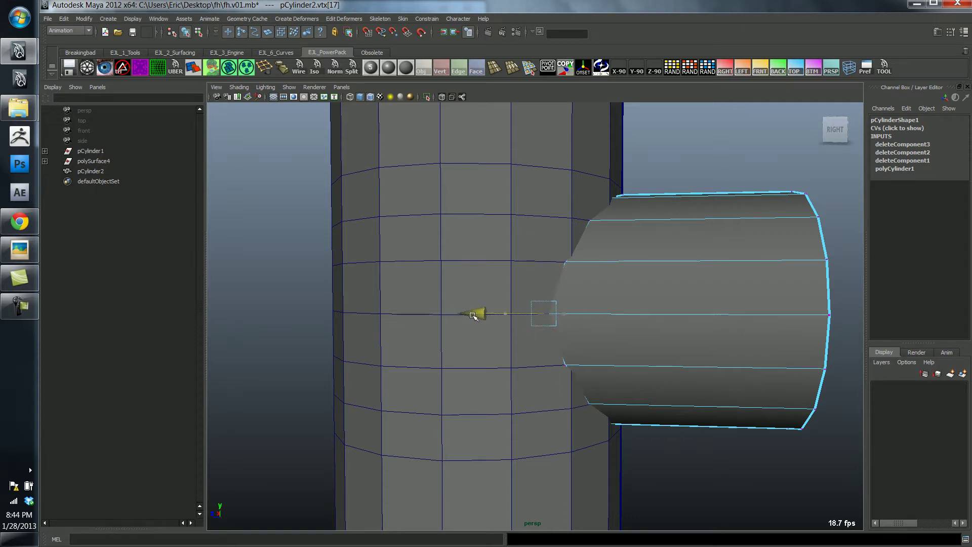
# Select the shaft faces inside the tube's opening, delete them, and put the shaft in vertex selection
pyautogui.keyDown('alt'); pyautogui.moveTo(477, 315); pyautogui.dragTo(534, 318); pyautogui.keyUp('alt')
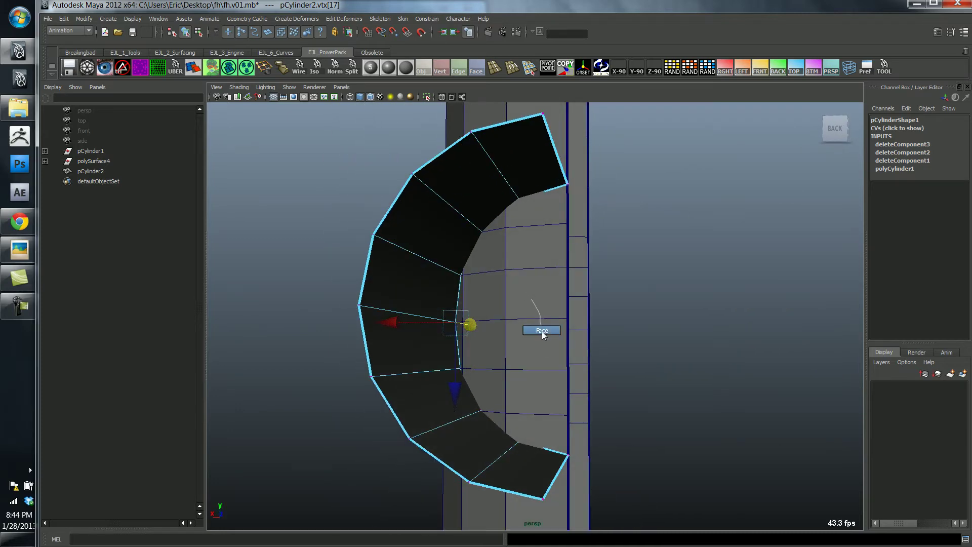
pyautogui.click(545, 267)
pyautogui.keyDown('alt'); pyautogui.moveTo(545, 269); pyautogui.dragTo(560, 329); pyautogui.keyUp('alt')
pyautogui.press('F8')
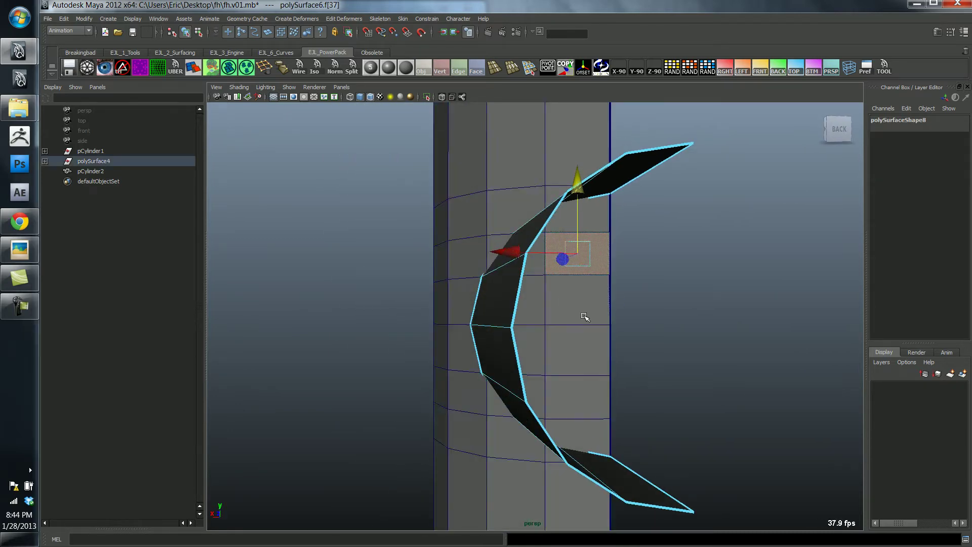
pyautogui.click(593, 295)
pyautogui.press('F8')
pyautogui.keyDown('alt'); pyautogui.moveTo(601, 372); pyautogui.dragTo(574, 283); pyautogui.keyUp('alt')
pyautogui.click(531, 345)
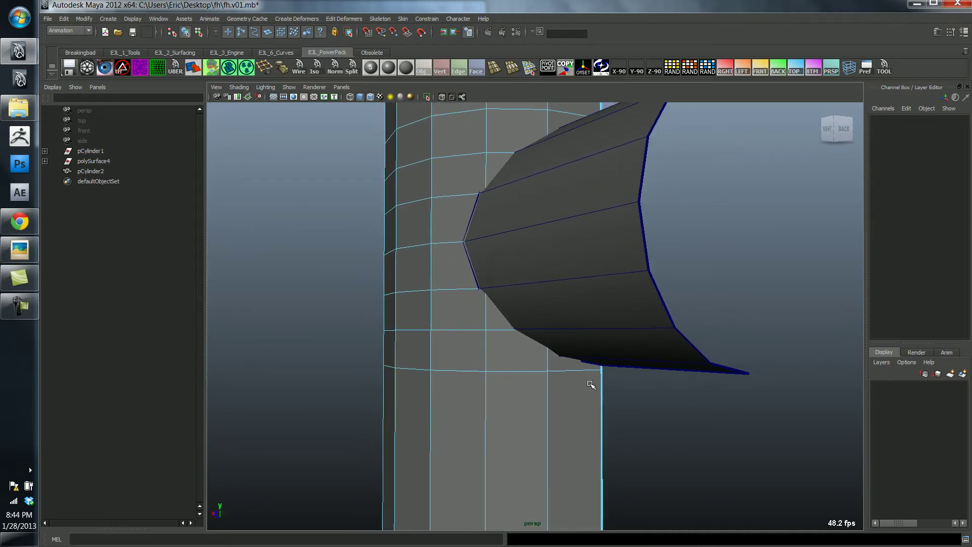
# Lower the shaft's centre-seam vertices beneath the tube to meet the tube's lower edge
pyautogui.keyDown('alt'); pyautogui.moveTo(563, 386); pyautogui.dragTo(605, 308); pyautogui.keyUp('alt')
pyautogui.moveTo(605, 309); pyautogui.dragTo(668, 456)
pyautogui.moveTo(610, 328); pyautogui.dragTo(611, 330)
pyautogui.keyDown('alt'); pyautogui.moveTo(614, 372); pyautogui.dragTo(618, 348); pyautogui.keyUp('alt')
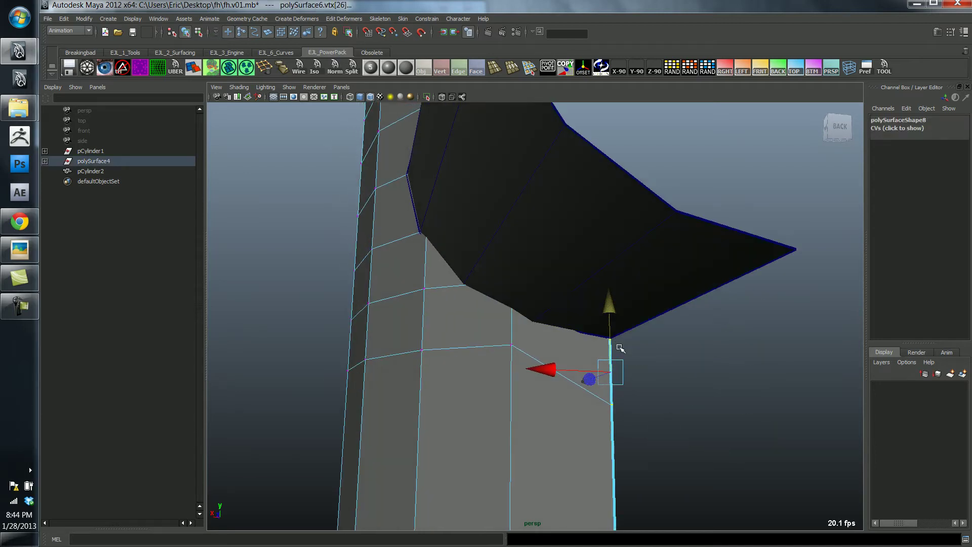
pyautogui.keyDown('alt'); pyautogui.moveTo(618, 347); pyautogui.dragTo(681, 336, button='right'); pyautogui.keyUp('alt')
pyautogui.moveTo(681, 335); pyautogui.dragTo(681, 347, button='middle')
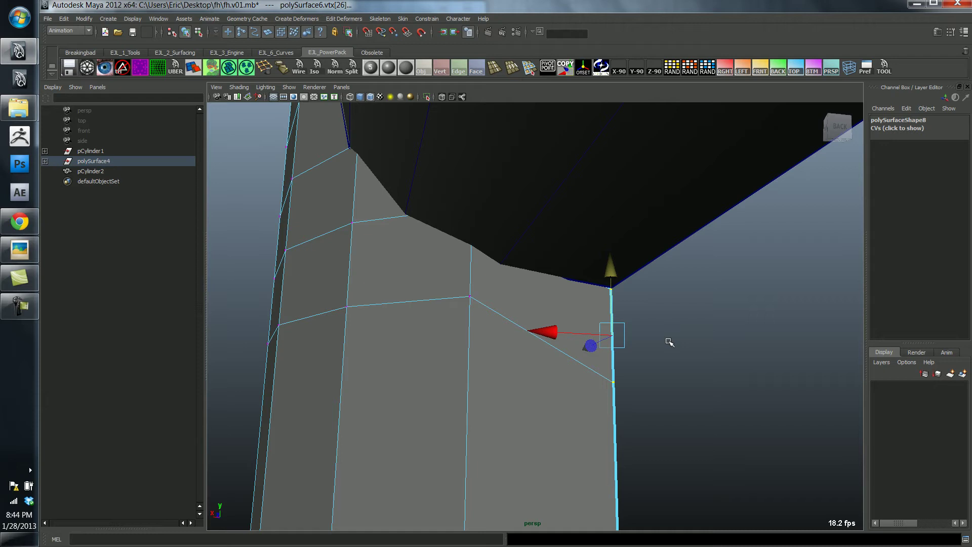
pyautogui.moveTo(670, 343)
pyautogui.keyDown('alt'); pyautogui.mouseDown()
pyautogui.moveTo(586, 358)
pyautogui.moveTo(521, 255)
pyautogui.mouseUp(); pyautogui.keyUp('alt')
# Lower the vertices of the shaft column next to the centre seam to follow the tube's underside
pyautogui.press('4')
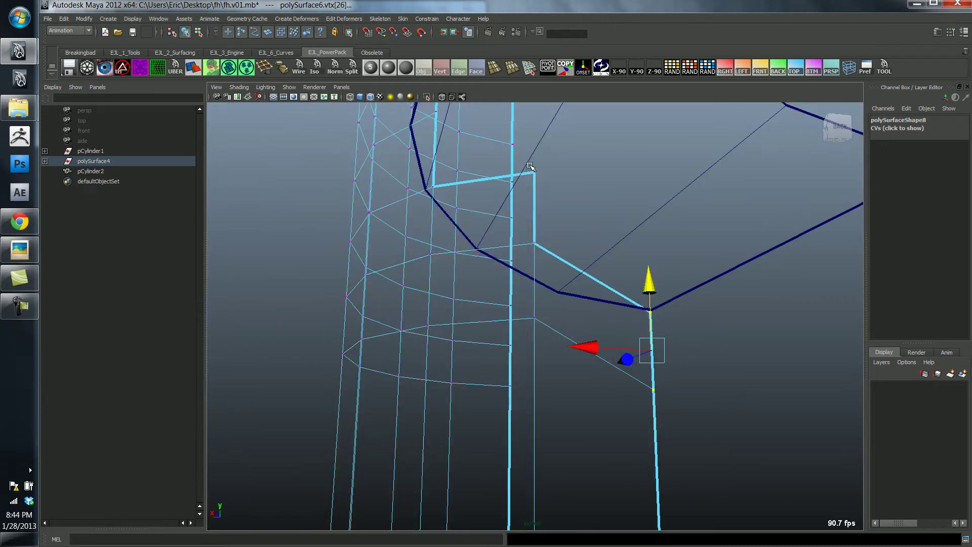
pyautogui.moveTo(554, 335); pyautogui.dragTo(554, 334)
pyautogui.press('5')
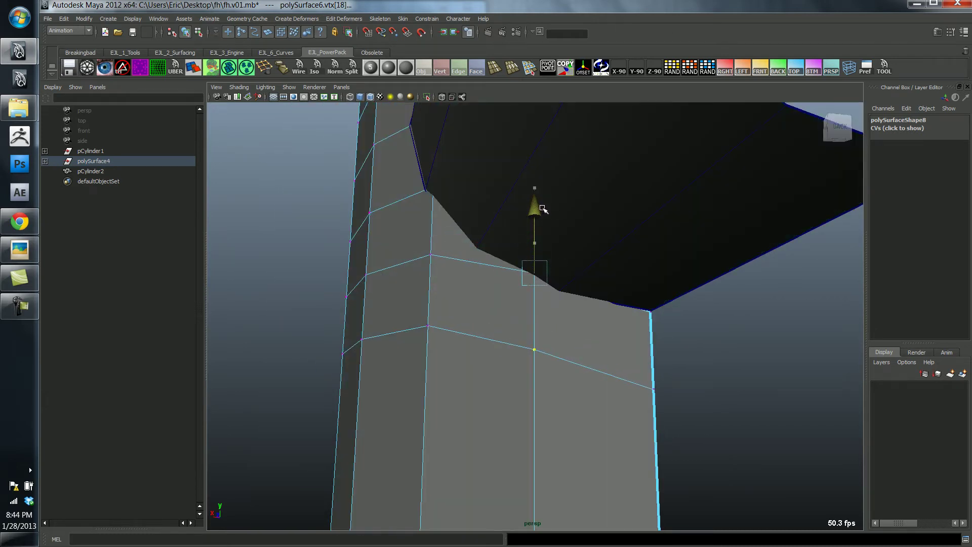
pyautogui.keyDown('alt'); pyautogui.moveTo(557, 219); pyautogui.dragTo(532, 317); pyautogui.keyUp('alt')
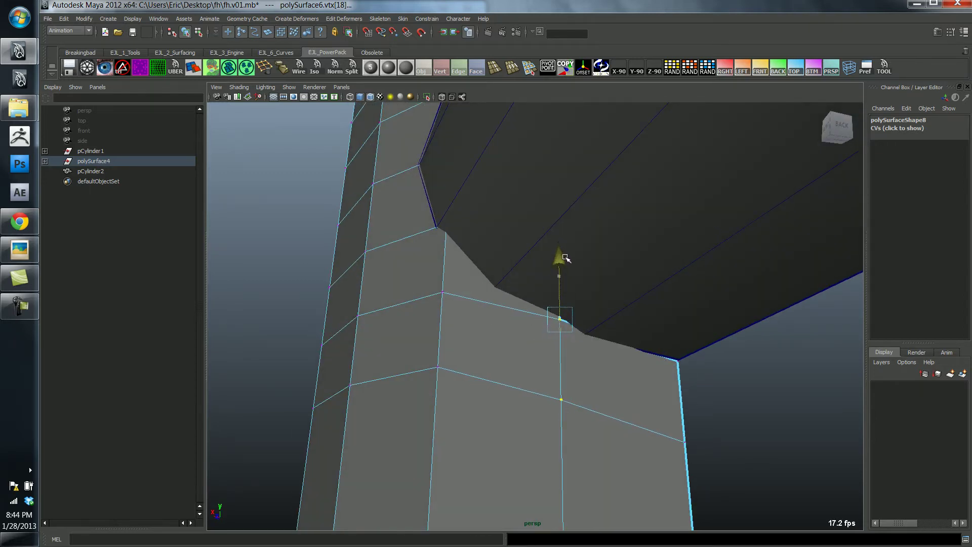
# Lower the vertices of the second shaft column from the centre seam to match the tube's lower outline
pyautogui.press('4')
pyautogui.moveTo(566, 259)
pyautogui.keyDown('alt'); pyautogui.mouseDown()
pyautogui.moveTo(520, 286)
pyautogui.moveTo(539, 306)
pyautogui.moveTo(552, 266)
pyautogui.mouseUp(); pyautogui.keyUp('alt')
pyautogui.moveTo(551, 268)
pyautogui.keyDown('alt'); pyautogui.mouseDown()
pyautogui.moveTo(588, 308)
pyautogui.moveTo(561, 308)
pyautogui.moveTo(558, 325)
pyautogui.mouseUp(); pyautogui.keyUp('alt')
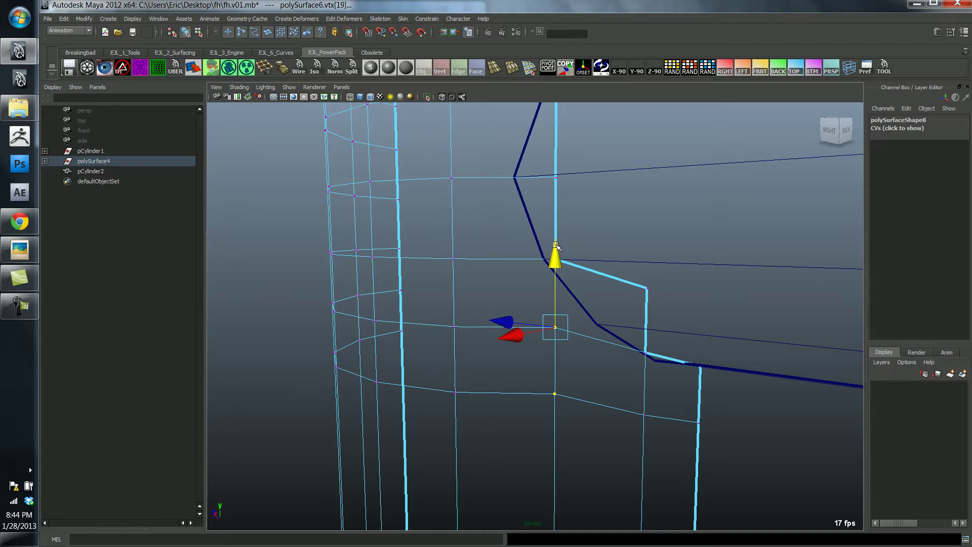
pyautogui.keyDown('alt'); pyautogui.moveTo(566, 273); pyautogui.dragTo(592, 302); pyautogui.keyUp('alt')
pyautogui.press('5')
pyautogui.press('4')
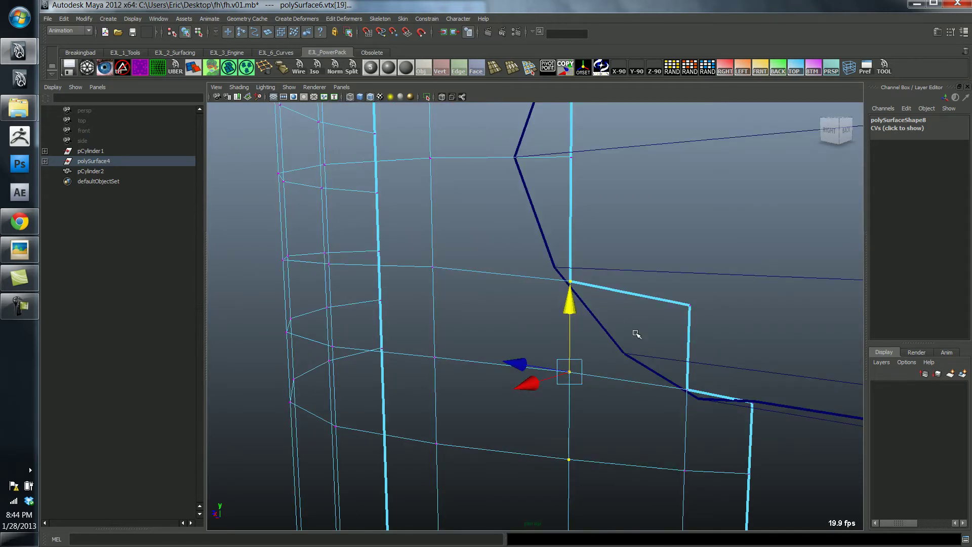
# Select the leftover shaft faces at the hole's upper and lower corners, delete them, and switch to wireframe
pyautogui.keyDown('alt'); pyautogui.moveTo(636, 335); pyautogui.dragTo(610, 376, button='right'); pyautogui.keyUp('alt')
pyautogui.hotkey('ctrl', 'shift', 'a')
pyautogui.press('5')
pyautogui.keyDown('alt'); pyautogui.moveTo(660, 340); pyautogui.dragTo(549, 339); pyautogui.keyUp('alt')
pyautogui.moveTo(546, 337); pyautogui.dragTo(546, 370, button='right')
pyautogui.click(543, 345)
pyautogui.keyDown('alt'); pyautogui.moveTo(570, 165); pyautogui.dragTo(590, 348, button='middle'); pyautogui.keyUp('alt')
pyautogui.keyDown('shift'); pyautogui.click(566, 244); pyautogui.keyUp('shift')
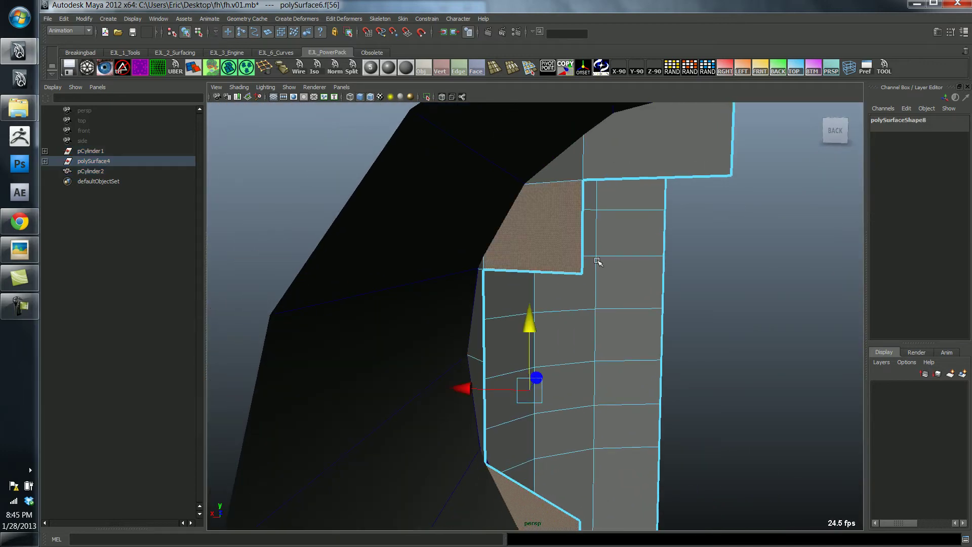
pyautogui.keyDown('alt'); pyautogui.moveTo(668, 147); pyautogui.dragTo(723, 304); pyautogui.keyUp('alt')
pyautogui.click(639, 247)
pyautogui.moveTo(624, 369)
pyautogui.keyDown('alt'); pyautogui.mouseDown(button='middle')
pyautogui.moveTo(603, 347)
pyautogui.moveTo(586, 362)
pyautogui.mouseUp(button='middle'); pyautogui.keyUp('alt')
pyautogui.press('4')
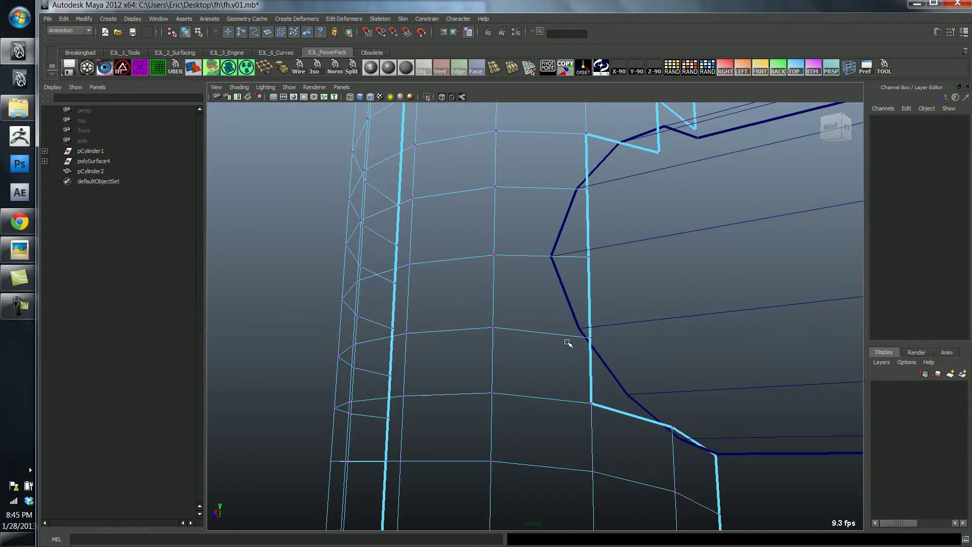
# Examine how the vertices around the shaft's hole line up with the tube's end in wireframe and shaded display
pyautogui.press('F9')
pyautogui.keyDown('alt'); pyautogui.moveTo(569, 343); pyautogui.dragTo(599, 376); pyautogui.keyUp('alt')
pyautogui.moveTo(572, 244); pyautogui.dragTo(624, 299)
pyautogui.moveTo(626, 304)
pyautogui.keyDown('alt'); pyautogui.mouseDown()
pyautogui.moveTo(641, 338)
pyautogui.moveTo(627, 377)
pyautogui.moveTo(607, 327)
pyautogui.moveTo(586, 326)
pyautogui.moveTo(566, 341)
pyautogui.moveTo(639, 348)
pyautogui.moveTo(625, 349)
pyautogui.moveTo(613, 314)
pyautogui.mouseUp(); pyautogui.keyUp('alt')
pyautogui.press('5')
pyautogui.press('F8')
pyautogui.click(639, 349)
pyautogui.click(573, 247)
pyautogui.press('F9')
pyautogui.press('4')
pyautogui.click(633, 309)
pyautogui.moveTo(660, 341)
pyautogui.keyDown('alt'); pyautogui.mouseDown()
pyautogui.moveTo(629, 297)
pyautogui.moveTo(628, 274)
pyautogui.moveTo(620, 304)
pyautogui.moveTo(614, 288)
pyautogui.moveTo(530, 323)
pyautogui.moveTo(538, 314)
pyautogui.moveTo(645, 352)
pyautogui.moveTo(617, 349)
pyautogui.mouseUp(); pyautogui.keyUp('alt')
pyautogui.moveTo(582, 304); pyautogui.dragTo(605, 339)
pyautogui.moveTo(605, 341)
pyautogui.keyDown('alt'); pyautogui.mouseDown()
pyautogui.moveTo(611, 372)
pyautogui.moveTo(598, 330)
pyautogui.moveTo(500, 302)
pyautogui.moveTo(561, 384)
pyautogui.moveTo(545, 386)
pyautogui.mouseUp(); pyautogui.keyUp('alt')
pyautogui.press('5')
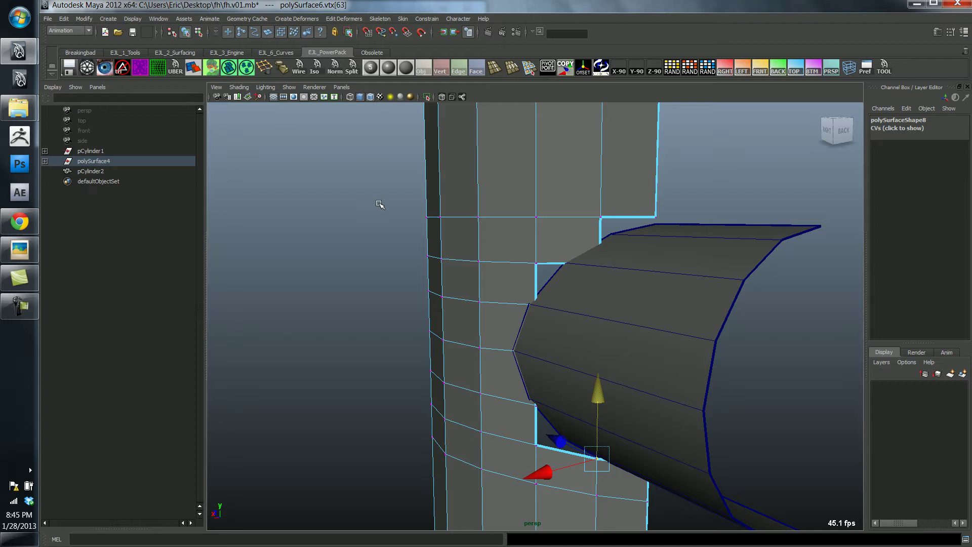
# Insert a horizontal edge loop around the shaft just above the tube opening
pyautogui.press('F8')
pyautogui.keyDown('alt'); pyautogui.moveTo(480, 204); pyautogui.dragTo(513, 244); pyautogui.keyUp('alt')
pyautogui.press('F8')
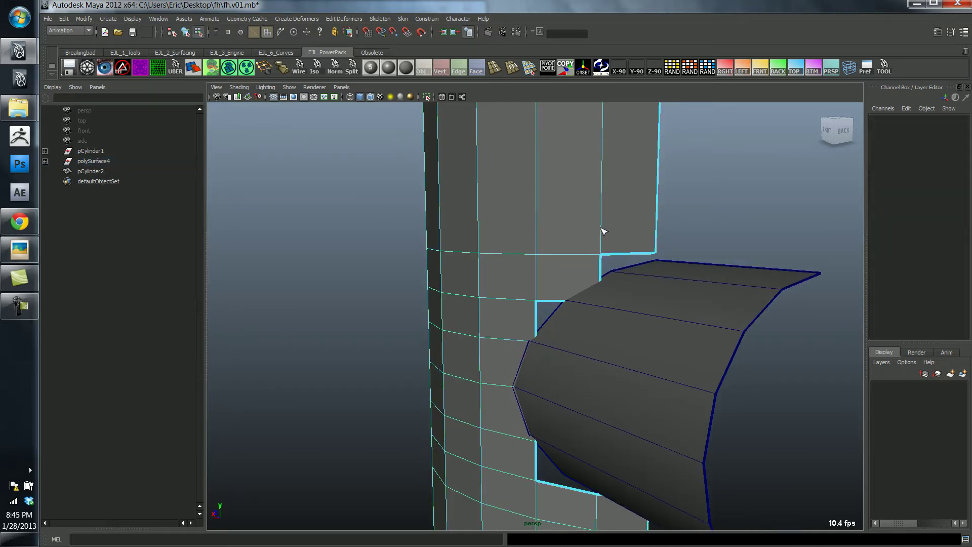
pyautogui.moveTo(602, 230); pyautogui.dragTo(697, 226)
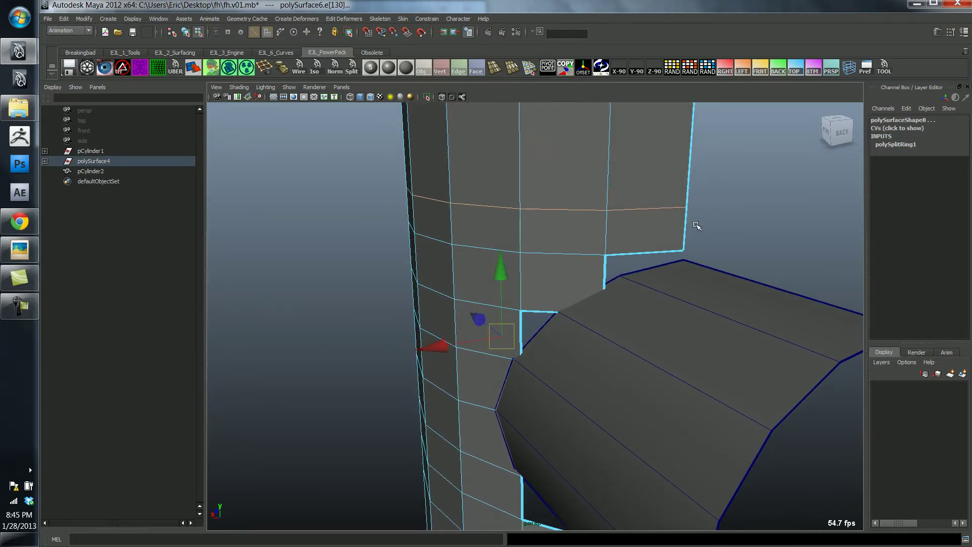
# Lower the shaft vertices above the tube, column by column from the centre seam, to follow the tube's upper outline
pyautogui.press('F9')
pyautogui.click(684, 229)
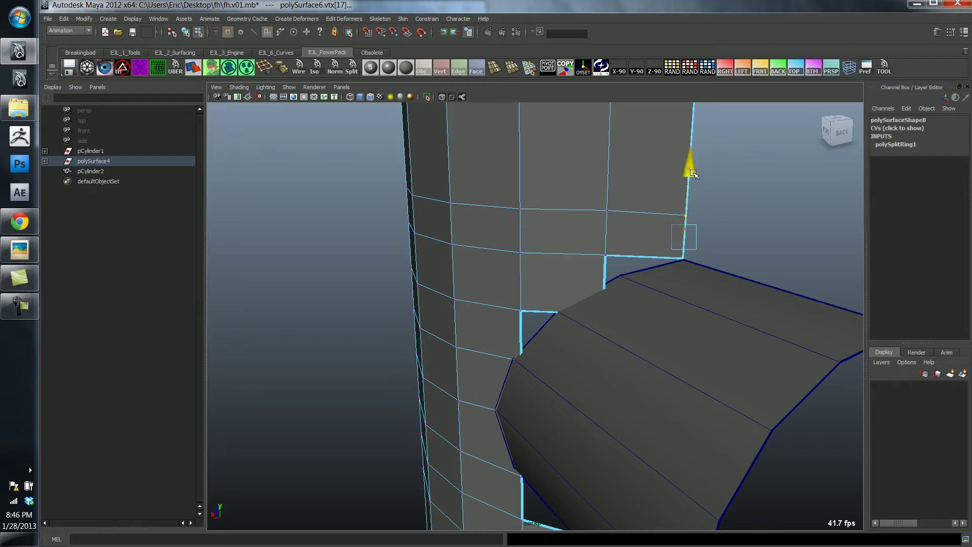
pyautogui.keyDown('alt'); pyautogui.moveTo(672, 209); pyautogui.dragTo(590, 184); pyautogui.keyUp('alt')
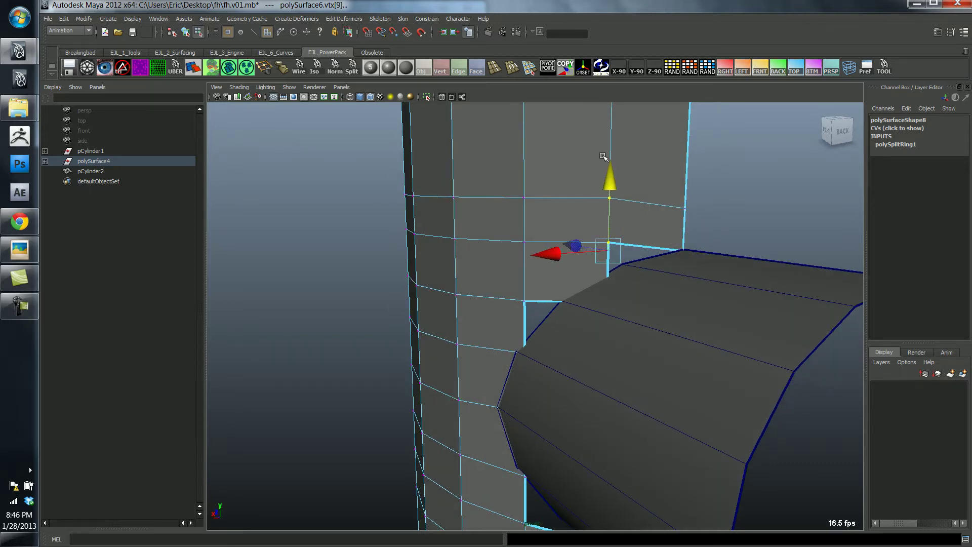
pyautogui.keyDown('alt'); pyautogui.moveTo(578, 243); pyautogui.dragTo(623, 214); pyautogui.keyUp('alt')
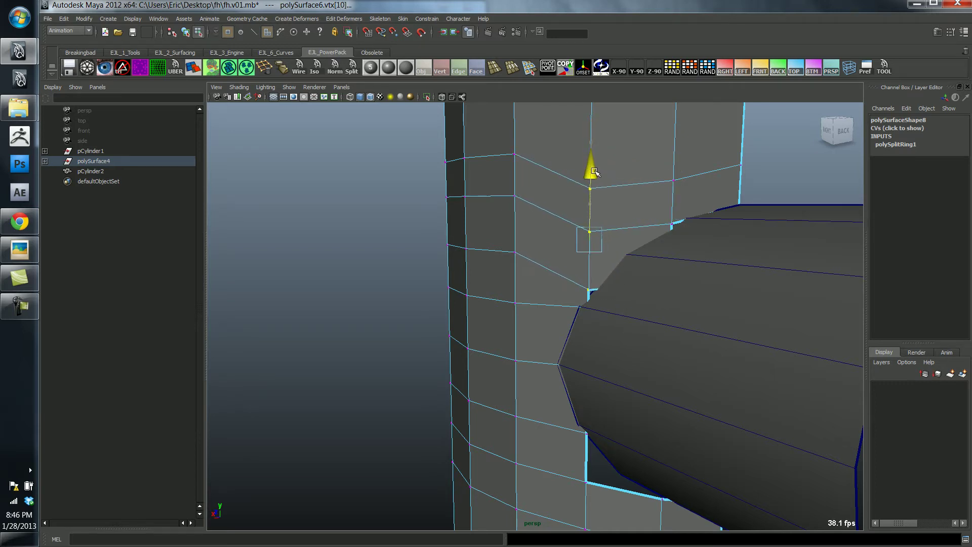
pyautogui.keyDown('alt'); pyautogui.moveTo(601, 161); pyautogui.dragTo(648, 194); pyautogui.keyUp('alt')
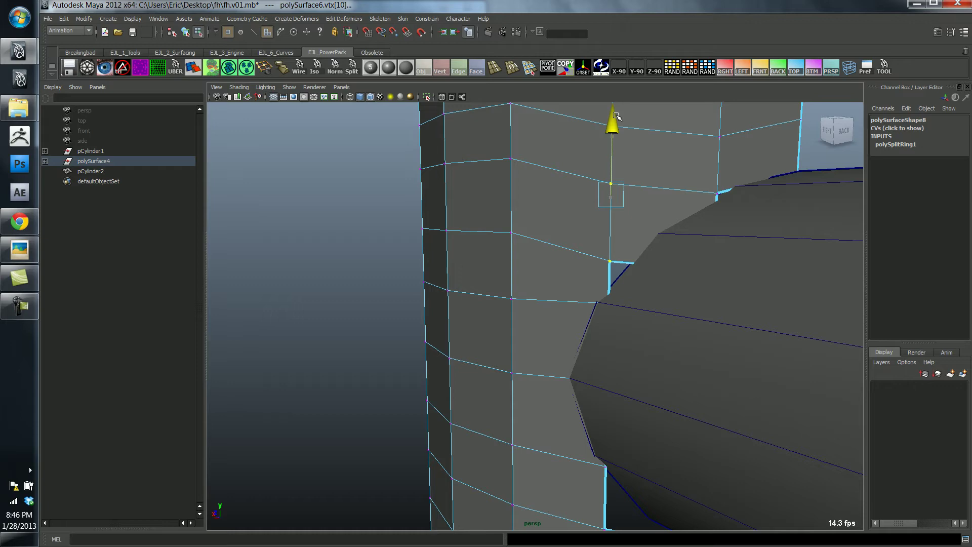
pyautogui.keyDown('alt'); pyautogui.moveTo(619, 103); pyautogui.dragTo(576, 271); pyautogui.keyUp('alt')
# Return to object selection and select the half tube
pyautogui.press('F11')
pyautogui.click(613, 268)
pyautogui.click(578, 263)
pyautogui.click(582, 284)
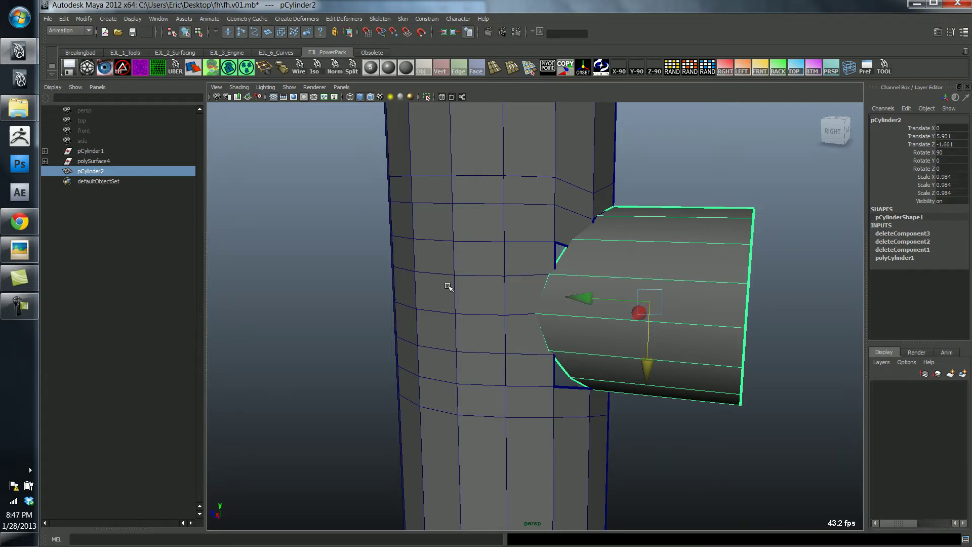
# Undo the vertex moves above the tube and the edge loop inserted there
pyautogui.keyDown('alt'); pyautogui.moveTo(449, 287); pyautogui.dragTo(425, 284); pyautogui.keyUp('alt')
pyautogui.hotkey('ctrl', 'z')
pyautogui.hotkey('ctrl', 'z')
pyautogui.hotkey('ctrl', 'z')
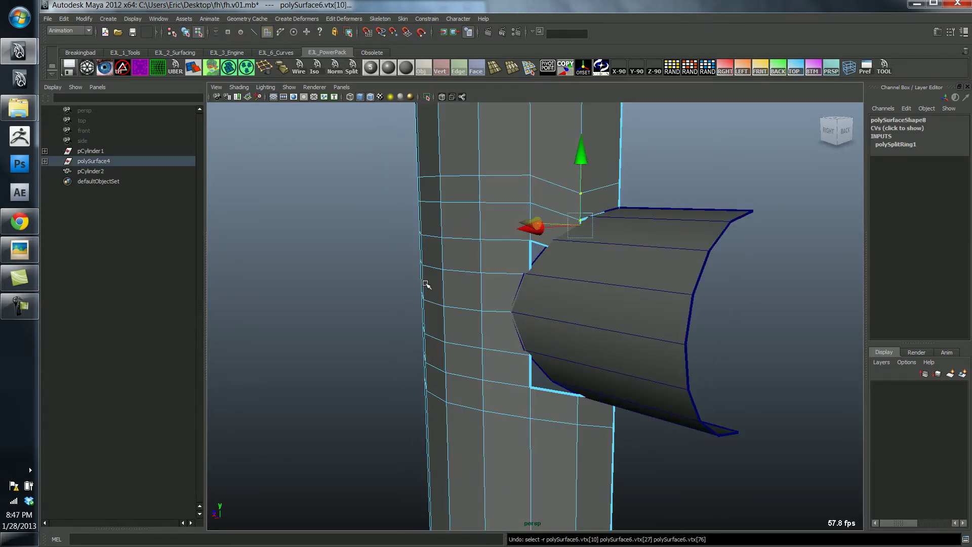
pyautogui.hotkey('ctrl', 'z')
pyautogui.hotkey('ctrl', 'z')
pyautogui.hotkey('ctrl', 'z')
pyautogui.hotkey('ctrl', 'z')
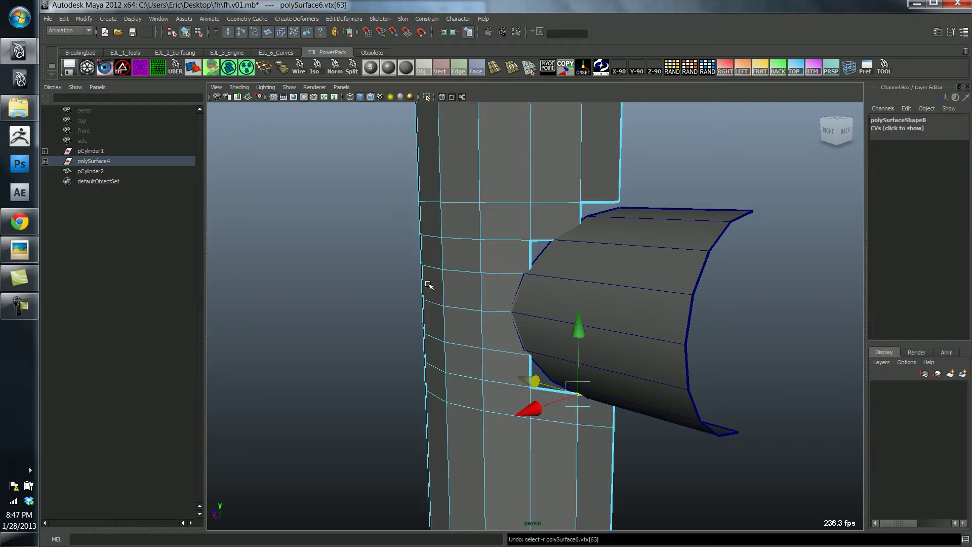
# Undo the deletion of the shaft faces at the hole's upper and lower corners
pyautogui.hotkey('ctrl', 'z')
pyautogui.hotkey('ctrl', 'z')
pyautogui.hotkey('ctrl', 'z')
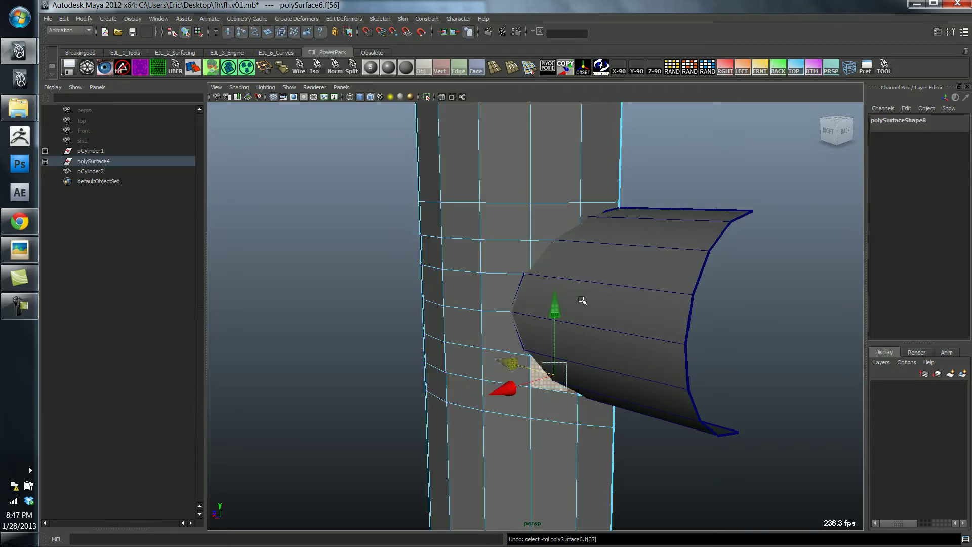
pyautogui.keyDown('alt'); pyautogui.moveTo(583, 301); pyautogui.dragTo(499, 300); pyautogui.keyUp('alt')
# Undo the vertex moves below the tube and the deletion of the shaft faces inside its opening
pyautogui.hotkey('ctrl', 'z')
pyautogui.hotkey('ctrl', 'z')
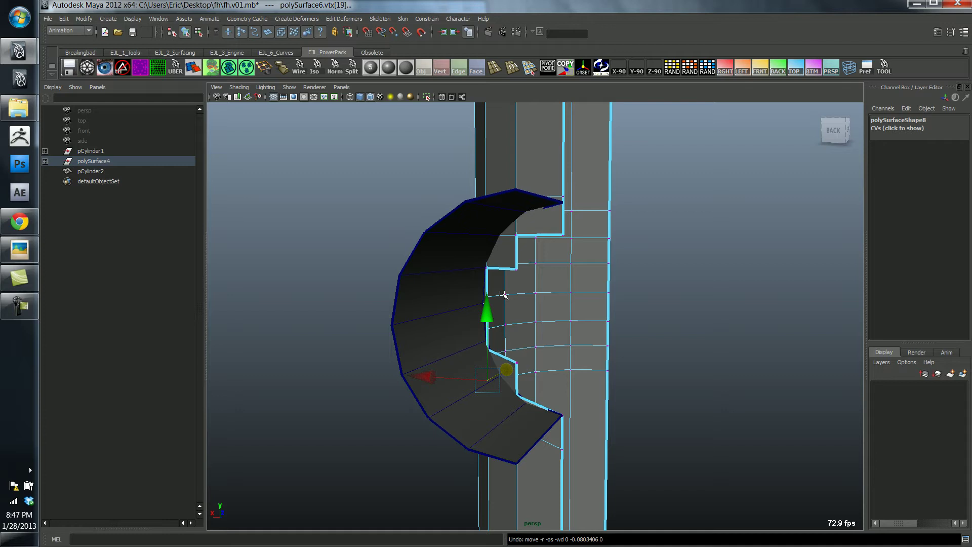
pyautogui.hotkey('ctrl', 'z')
pyautogui.hotkey('ctrl', 'z')
pyautogui.hotkey('ctrl', 'z')
pyautogui.hotkey('ctrl', 'z')
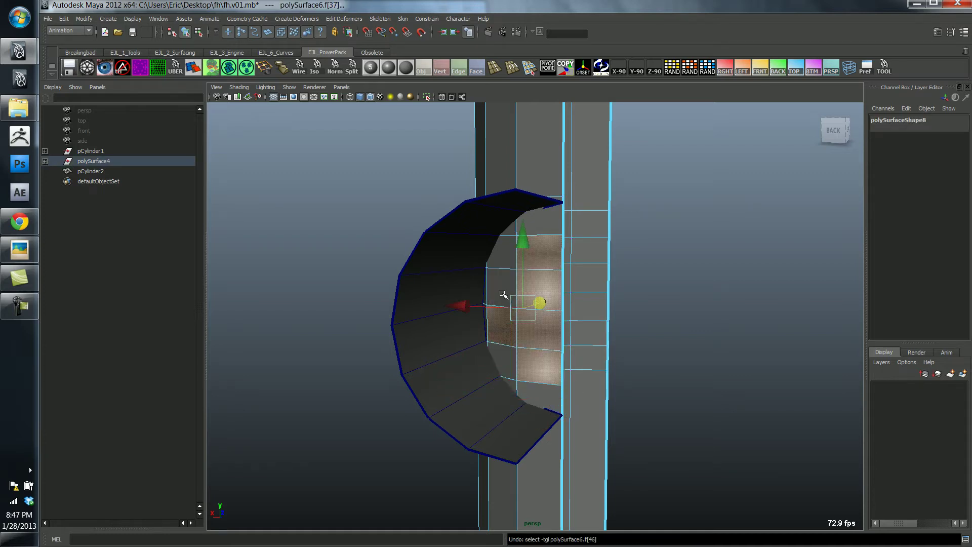
# Undo the last face selection, return to object selection and select the shaft half
pyautogui.hotkey('ctrl', 'z')
pyautogui.moveTo(499, 298); pyautogui.dragTo(511, 278, button='right')
pyautogui.click(493, 272)
pyautogui.keyDown('alt'); pyautogui.moveTo(492, 271); pyautogui.dragTo(575, 298); pyautogui.keyUp('alt')
pyautogui.keyDown('alt'); pyautogui.moveTo(574, 298); pyautogui.dragTo(603, 312, button='right'); pyautogui.keyUp('alt')
pyautogui.keyDown('alt'); pyautogui.moveTo(560, 268); pyautogui.dragTo(545, 284); pyautogui.keyUp('alt')
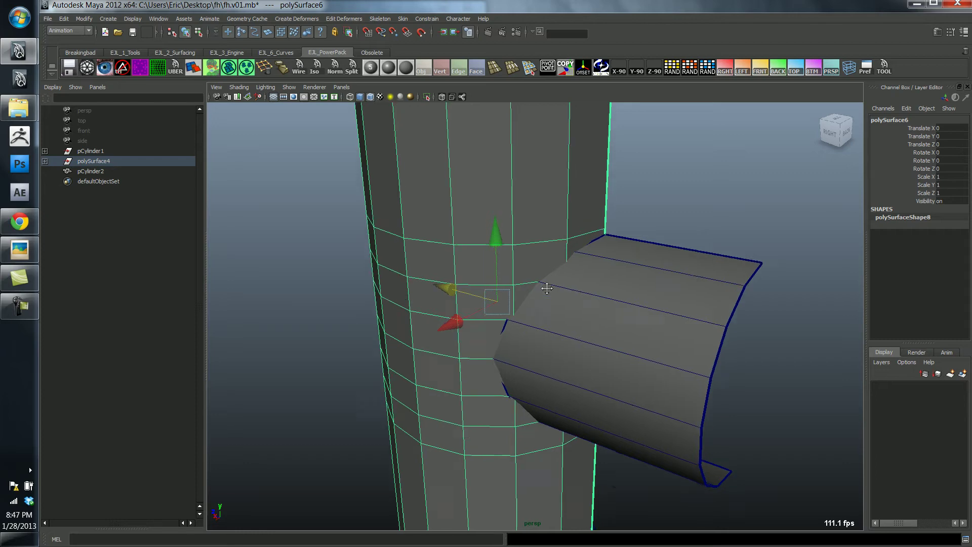
pyautogui.keyDown('alt'); pyautogui.moveTo(545, 284); pyautogui.dragTo(582, 300, button='right'); pyautogui.keyUp('alt')
pyautogui.moveTo(583, 300)
pyautogui.keyDown('alt'); pyautogui.mouseDown()
pyautogui.moveTo(587, 308)
pyautogui.moveTo(576, 304)
pyautogui.mouseUp(); pyautogui.keyUp('alt')
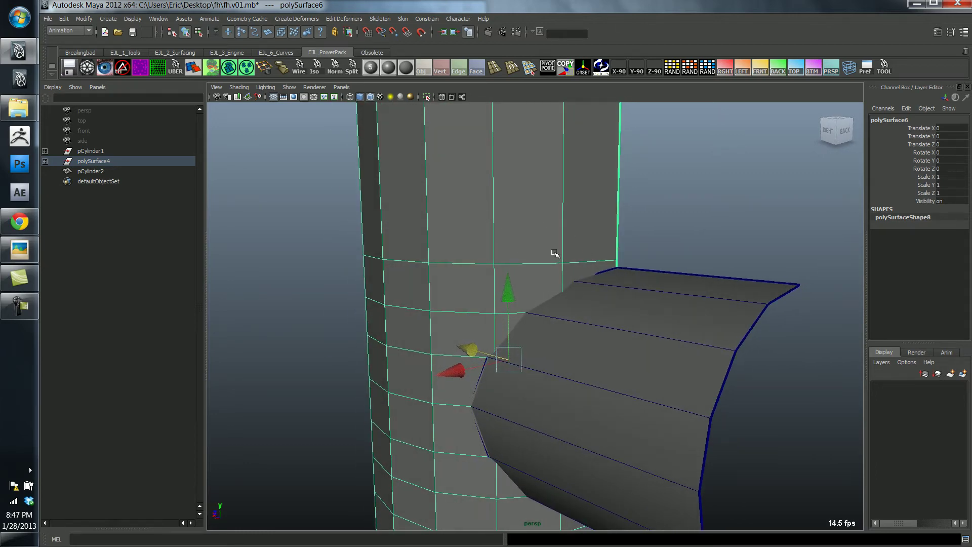
# Raise the vertex on the shaft's open edge just above the tube slightly, and return to object selection
pyautogui.moveTo(600, 269); pyautogui.dragTo(581, 239, button='right')
pyautogui.click(619, 266)
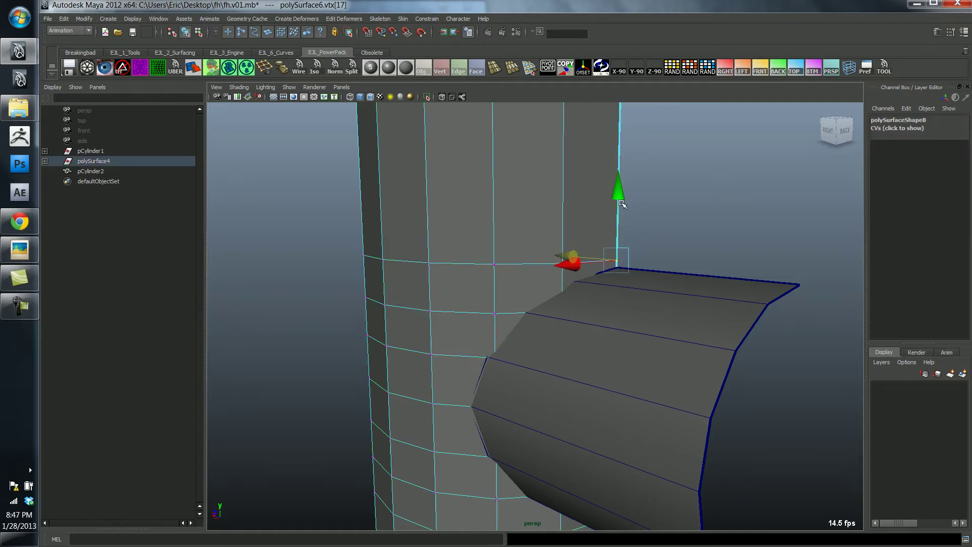
pyautogui.moveTo(620, 190); pyautogui.dragTo(620, 189)
pyautogui.moveTo(563, 222); pyautogui.dragTo(572, 213, button='right')
pyautogui.click(526, 259)
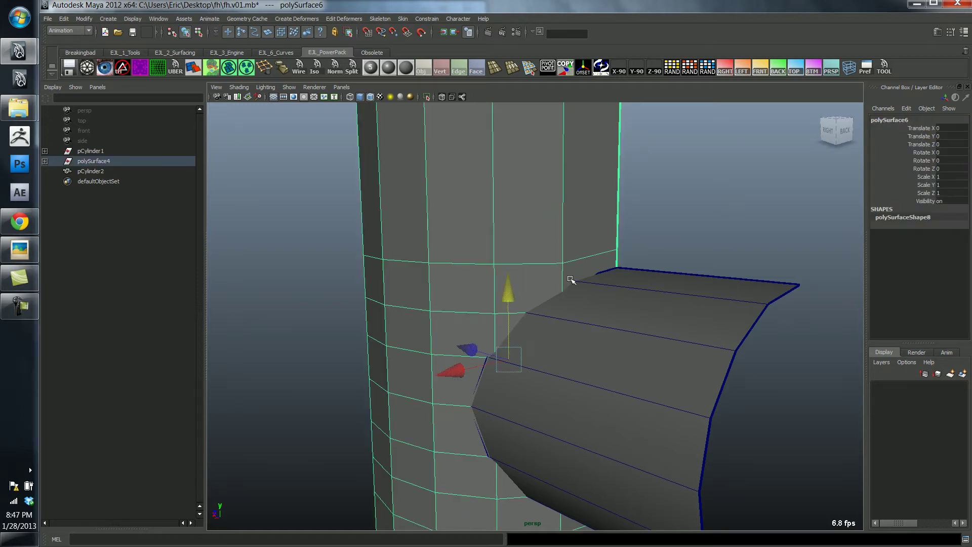
# Split the shaft faces with a curved edge path around the tube, running from the upper corner to the lower corner
pyautogui.keyDown('alt'); pyautogui.moveTo(550, 296); pyautogui.dragTo(496, 347); pyautogui.keyUp('alt')
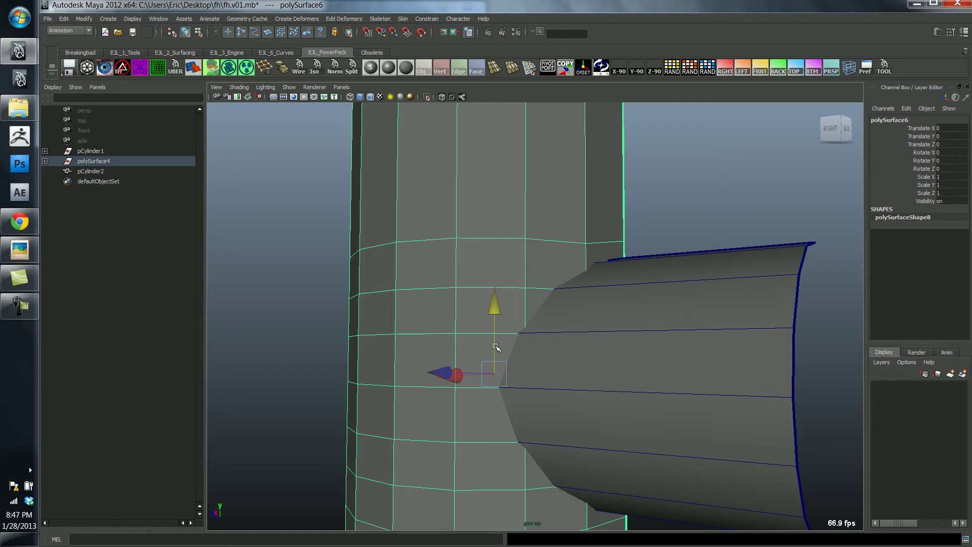
pyautogui.keyDown('alt'); pyautogui.moveTo(539, 481); pyautogui.dragTo(586, 269); pyautogui.keyUp('alt')
pyautogui.press('Down')
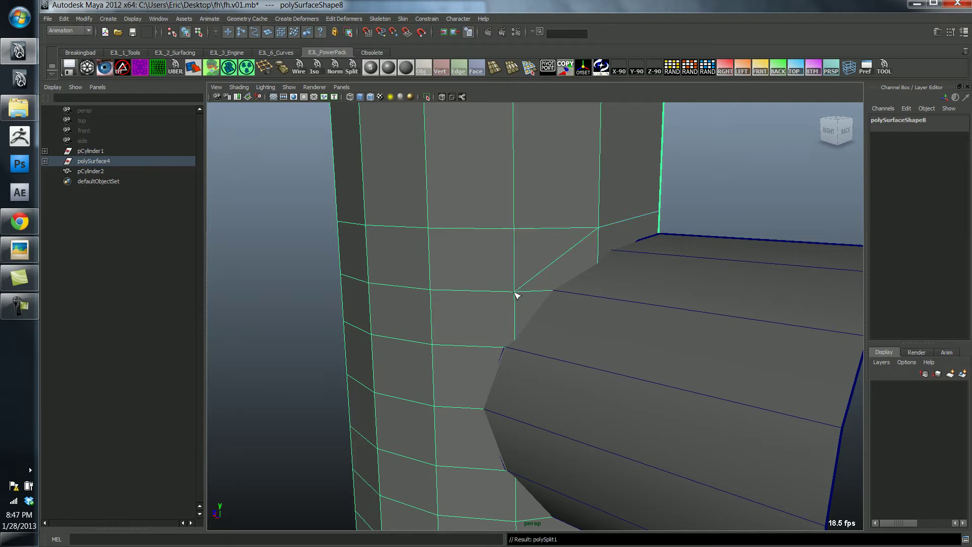
pyautogui.keyDown('alt'); pyautogui.moveTo(516, 287); pyautogui.dragTo(506, 332); pyautogui.keyUp('alt')
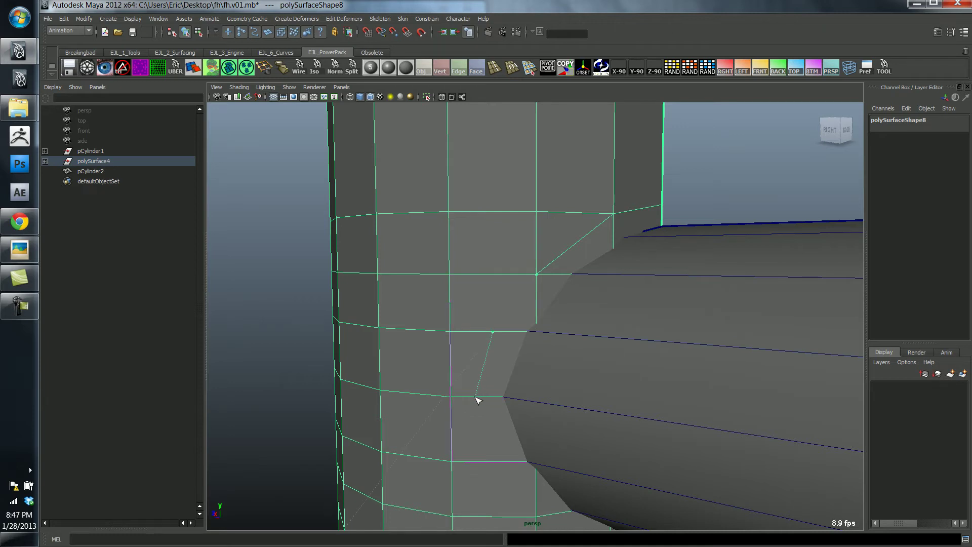
pyautogui.press('Return')
pyautogui.keyDown('alt'); pyautogui.moveTo(478, 400); pyautogui.dragTo(499, 318); pyautogui.keyUp('alt')
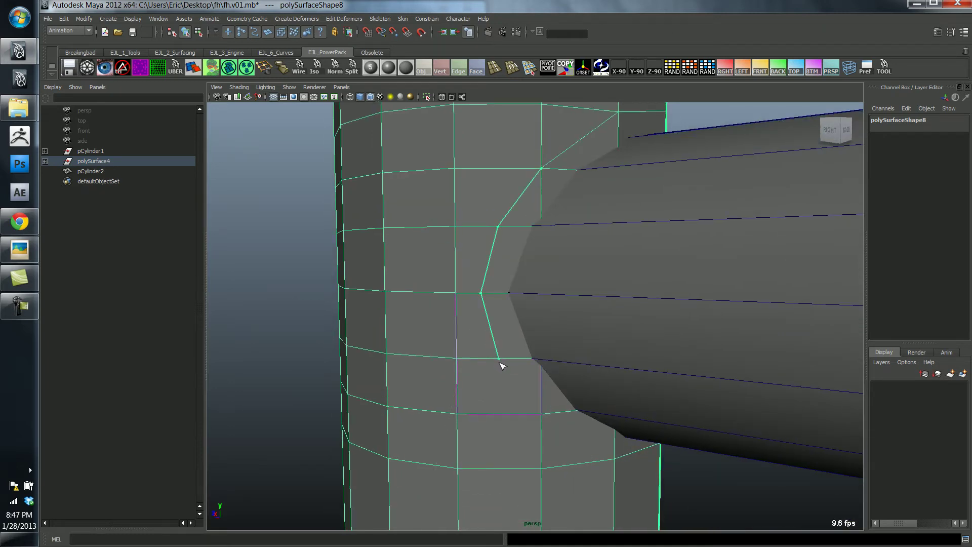
pyautogui.keyDown('alt'); pyautogui.moveTo(500, 366); pyautogui.dragTo(576, 409); pyautogui.keyUp('alt')
pyautogui.press('w')
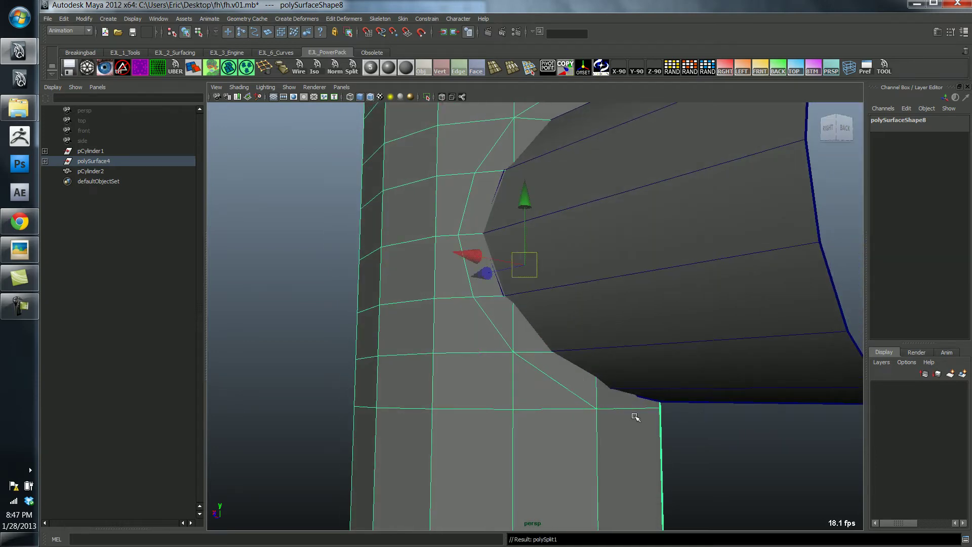
# Lower the vertex on the shaft's open edge just below the tube slightly
pyautogui.press('F9')
pyautogui.click(660, 404)
pyautogui.keyDown('alt'); pyautogui.moveTo(661, 407); pyautogui.dragTo(685, 421); pyautogui.keyUp('alt')
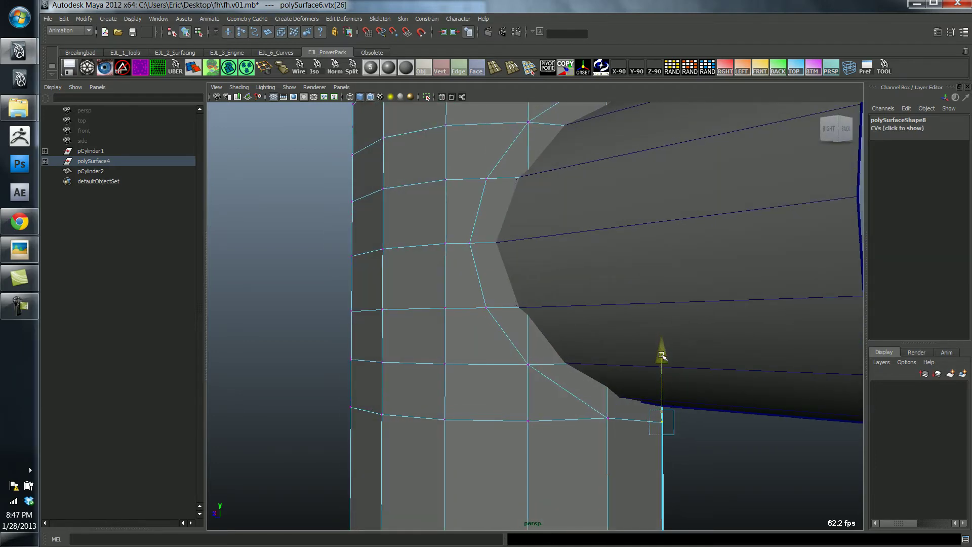
pyautogui.keyDown('alt'); pyautogui.moveTo(616, 349); pyautogui.dragTo(580, 339); pyautogui.keyUp('alt')
pyautogui.click(591, 389)
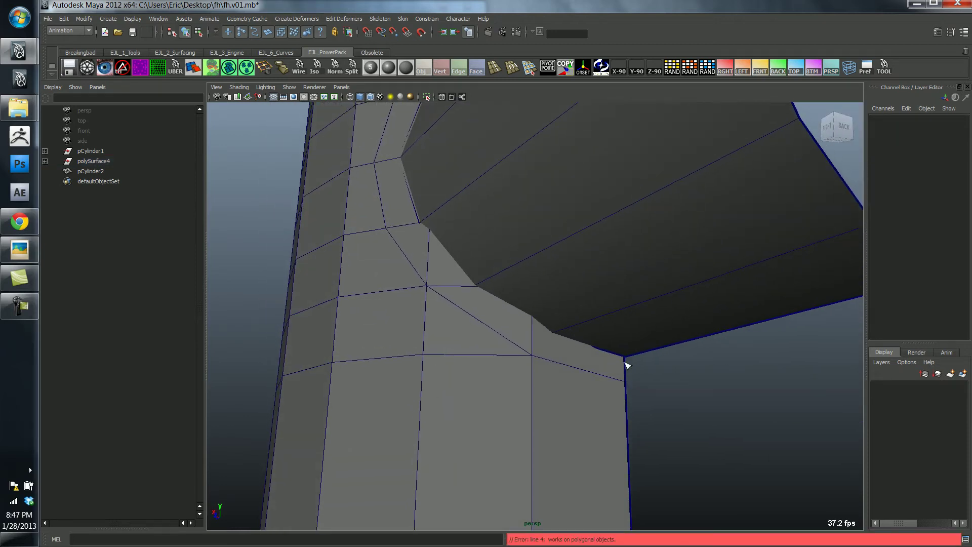
# Split the shaft faces along the tube's intersection outline, from the bottom of the tube up to its top
pyautogui.click(626, 363)
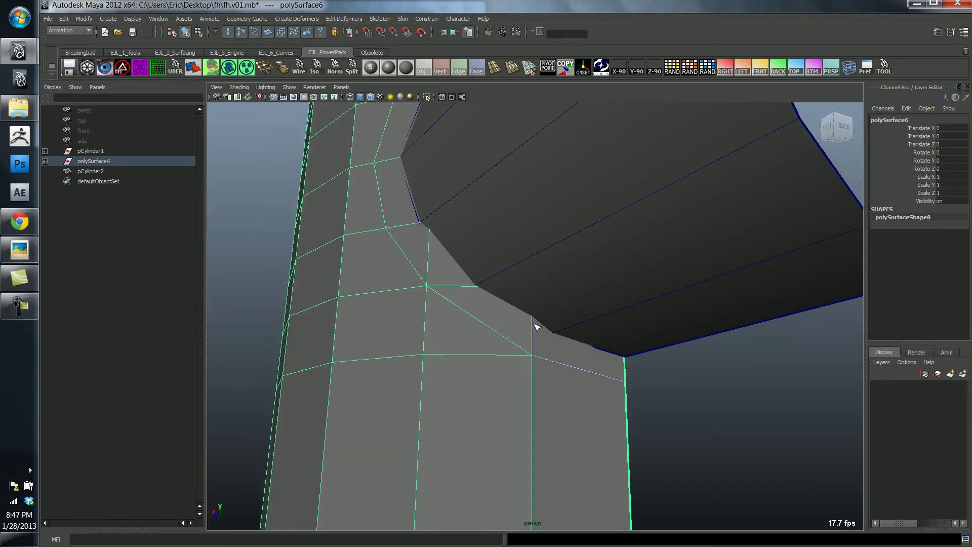
pyautogui.keyDown('alt'); pyautogui.moveTo(536, 324); pyautogui.dragTo(480, 291); pyautogui.keyUp('alt')
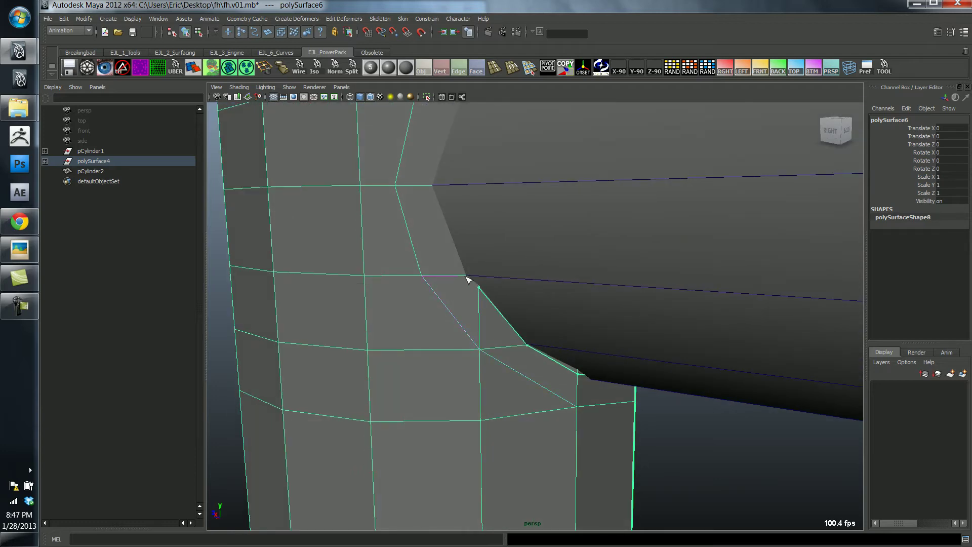
pyautogui.keyDown('alt'); pyautogui.moveTo(467, 279); pyautogui.dragTo(495, 313, button='middle'); pyautogui.keyUp('alt')
pyautogui.keyDown('alt'); pyautogui.moveTo(493, 319); pyautogui.dragTo(534, 313); pyautogui.keyUp('alt')
pyautogui.click(526, 304)
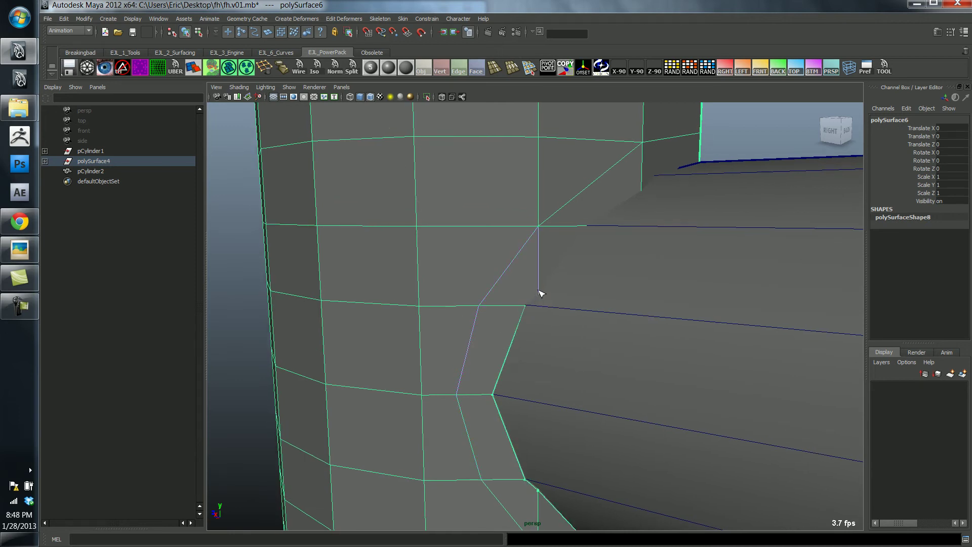
pyautogui.keyDown('alt'); pyautogui.moveTo(546, 266); pyautogui.dragTo(542, 291, button='middle'); pyautogui.keyUp('alt')
pyautogui.click(538, 292)
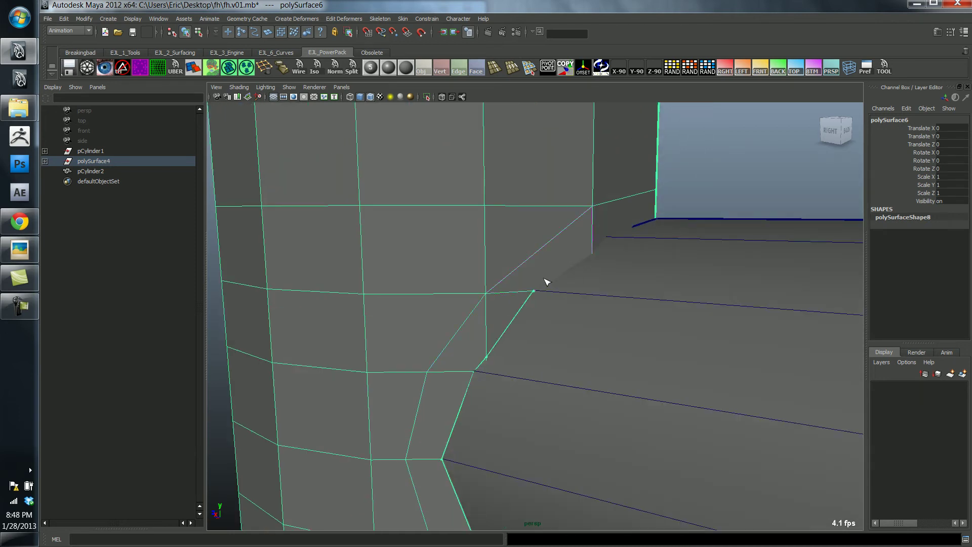
pyautogui.keyDown('alt'); pyautogui.moveTo(544, 280); pyautogui.dragTo(528, 293); pyautogui.keyUp('alt')
pyautogui.click(522, 283)
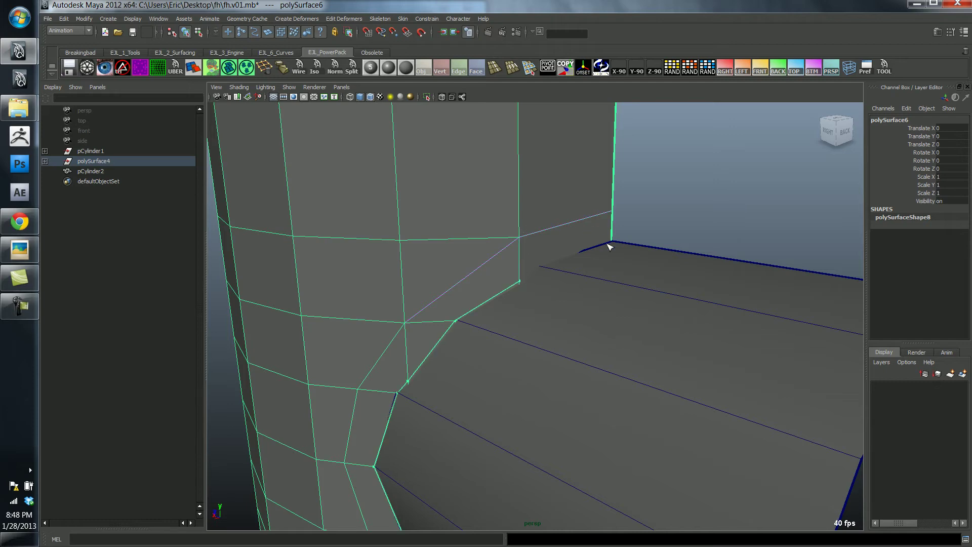
pyautogui.press('w')
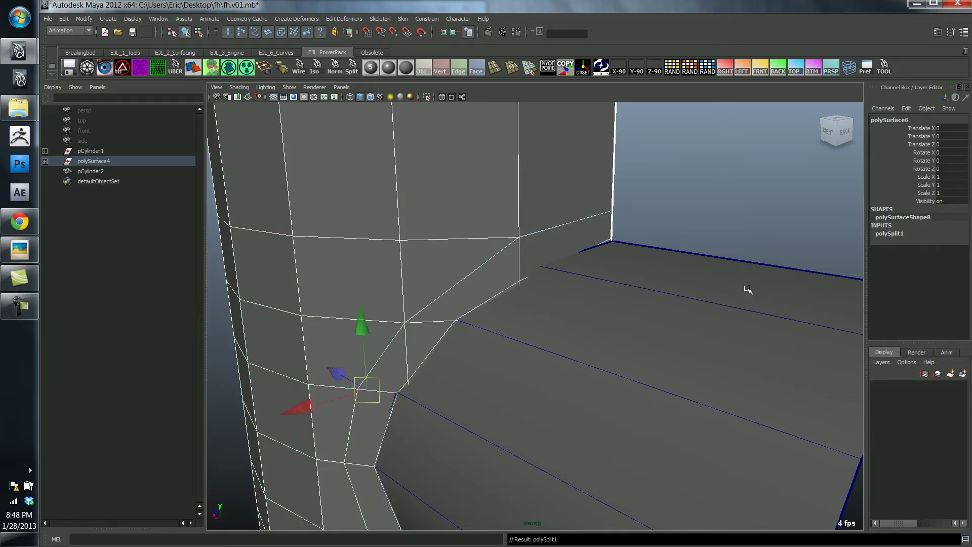
# Insert an edge loop around the half tube close to its junction with the shaft
pyautogui.keyDown('alt'); pyautogui.moveTo(548, 317); pyautogui.dragTo(461, 283, button='right'); pyautogui.keyUp('alt')
pyautogui.keyDown('alt'); pyautogui.moveTo(460, 283); pyautogui.dragTo(581, 331); pyautogui.keyUp('alt')
pyautogui.click(619, 317)
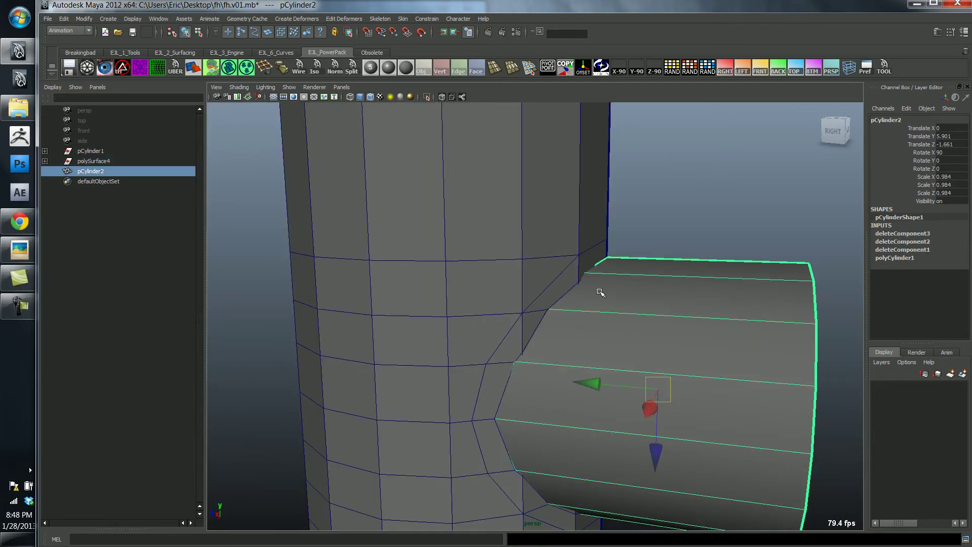
pyautogui.keyDown('alt'); pyautogui.moveTo(612, 286); pyautogui.dragTo(578, 307); pyautogui.keyUp('alt')
pyautogui.press('F10')
pyautogui.keyDown('alt'); pyautogui.moveTo(577, 307); pyautogui.dragTo(607, 329); pyautogui.keyUp('alt')
pyautogui.press('w')
pyautogui.click(611, 286)
pyautogui.press('q')
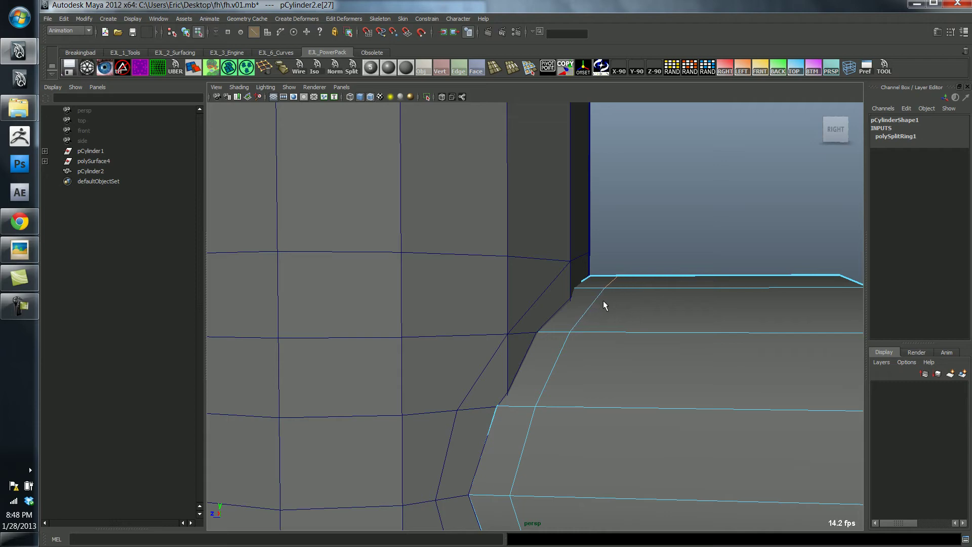
pyautogui.keyDown('alt'); pyautogui.moveTo(533, 346); pyautogui.dragTo(547, 327); pyautogui.keyUp('alt')
pyautogui.press('w')
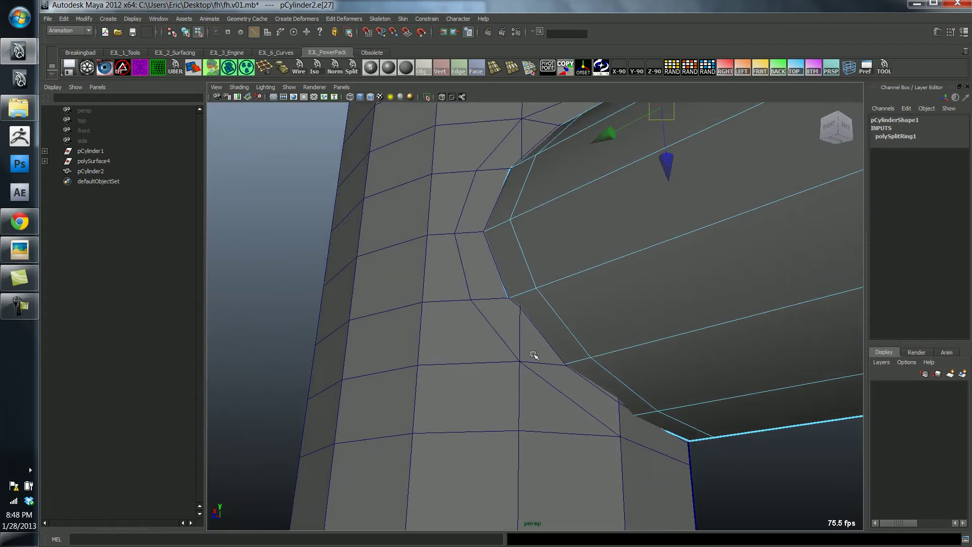
# Delete the shaft faces just inside the tube outline, from the lower corner around to the upper corner
pyautogui.press('F8')
pyautogui.click(567, 372)
pyautogui.keyDown('alt'); pyautogui.moveTo(568, 373); pyautogui.dragTo(511, 354); pyautogui.keyUp('alt')
pyautogui.moveTo(474, 374); pyautogui.dragTo(469, 438, button='right')
pyautogui.click(469, 438)
pyautogui.keyDown('shift'); pyautogui.click(399, 424); pyautogui.keyUp('shift')
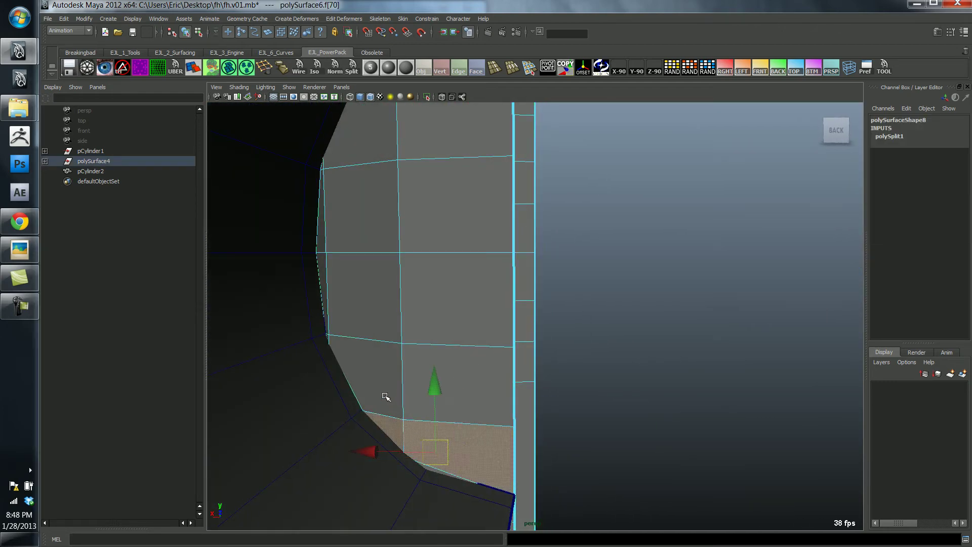
pyautogui.keyDown('shift'); pyautogui.click(381, 390); pyautogui.keyUp('shift')
pyautogui.keyDown('alt'); pyautogui.moveTo(390, 384); pyautogui.dragTo(528, 299); pyautogui.keyUp('alt')
pyautogui.keyDown('shift'); pyautogui.click(553, 281); pyautogui.keyUp('shift')
pyautogui.keyDown('shift'); pyautogui.click(555, 231); pyautogui.keyUp('shift')
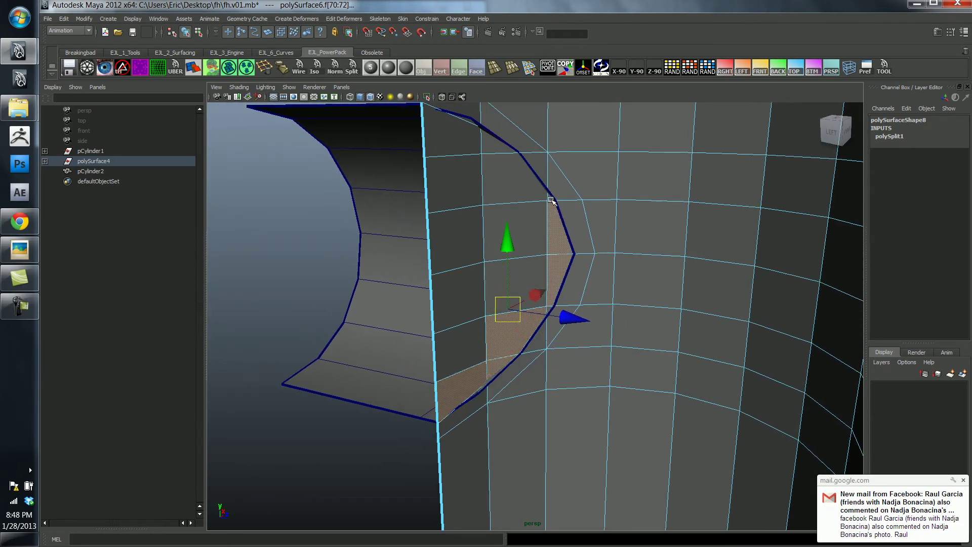
pyautogui.keyDown('shift'); pyautogui.click(528, 183); pyautogui.keyUp('shift')
pyautogui.keyDown('alt'); pyautogui.moveTo(528, 183); pyautogui.dragTo(518, 198); pyautogui.keyUp('alt')
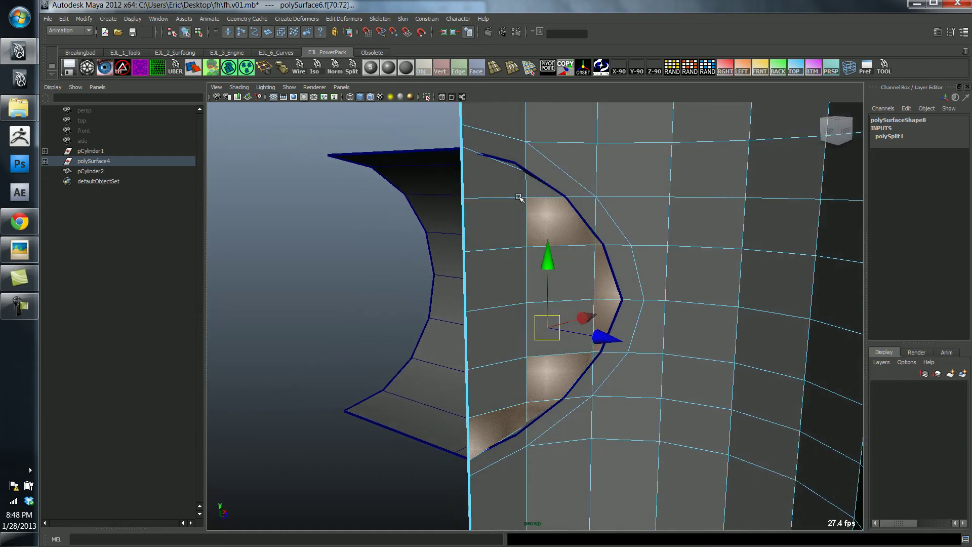
pyautogui.keyDown('shift'); pyautogui.click(546, 195); pyautogui.keyUp('shift')
pyautogui.keyDown('shift'); pyautogui.click(516, 184); pyautogui.keyUp('shift')
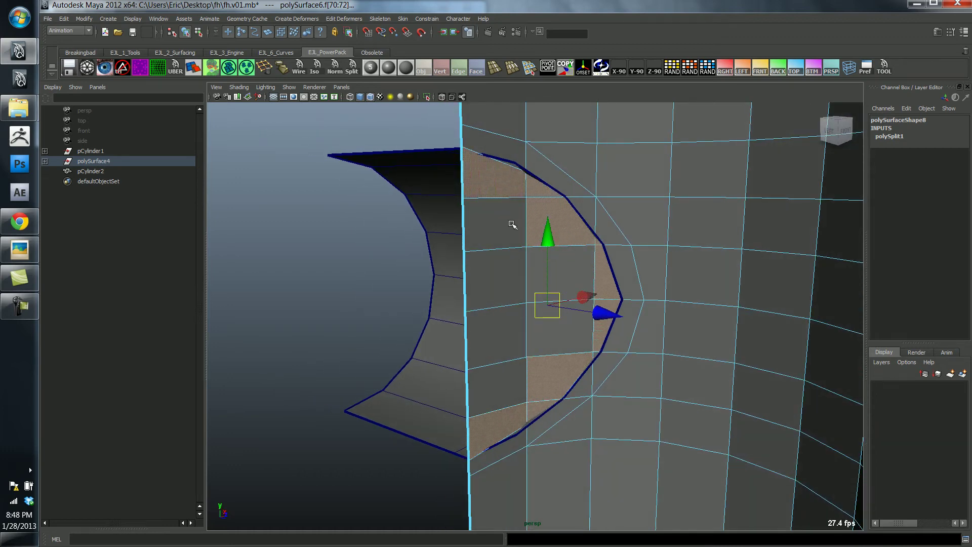
pyautogui.press('Delete')
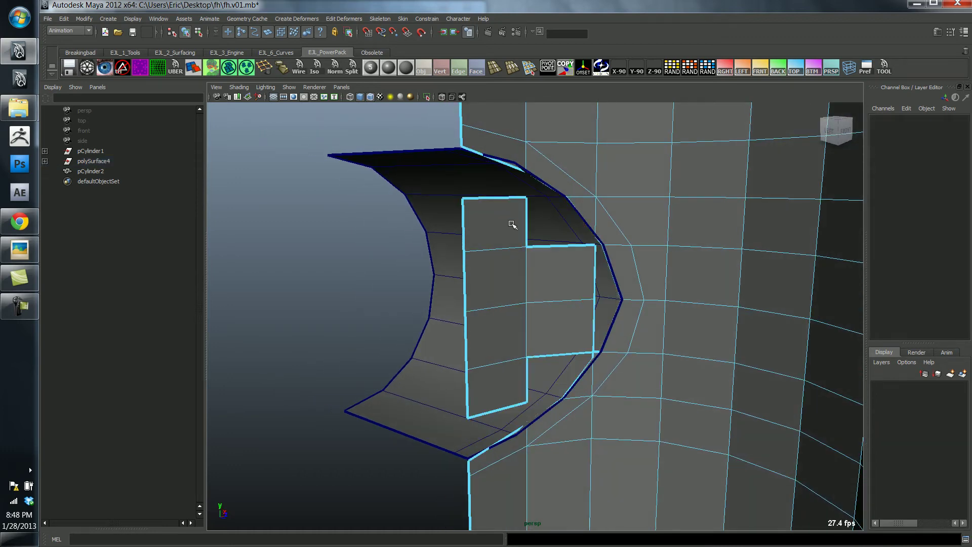
# Grow the selection over the leftover shaft faces inside the tube opening and delete them
pyautogui.click(597, 353)
pyautogui.click(603, 347)
pyautogui.click(544, 298)
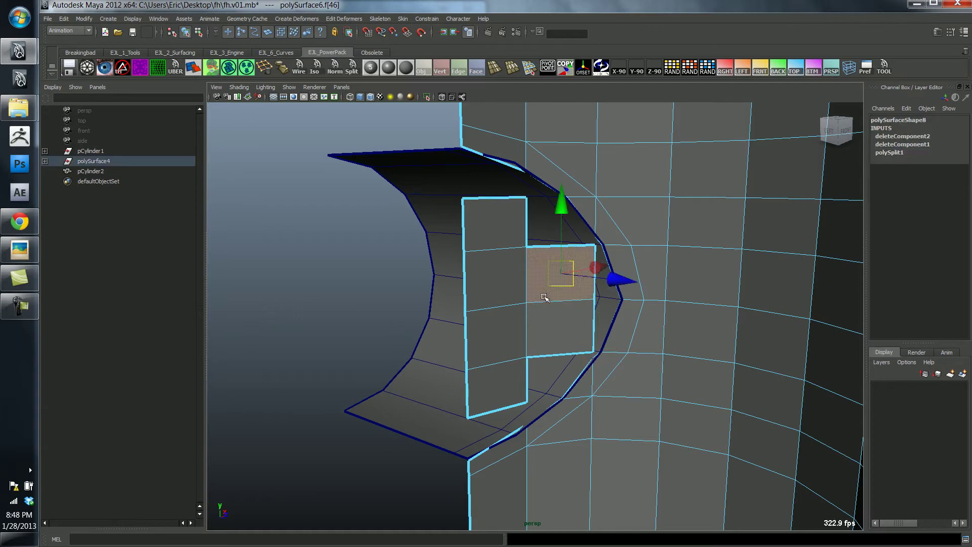
pyautogui.hotkey('shift', '.')
pyautogui.hotkey('shift', '.')
pyautogui.press('Delete')
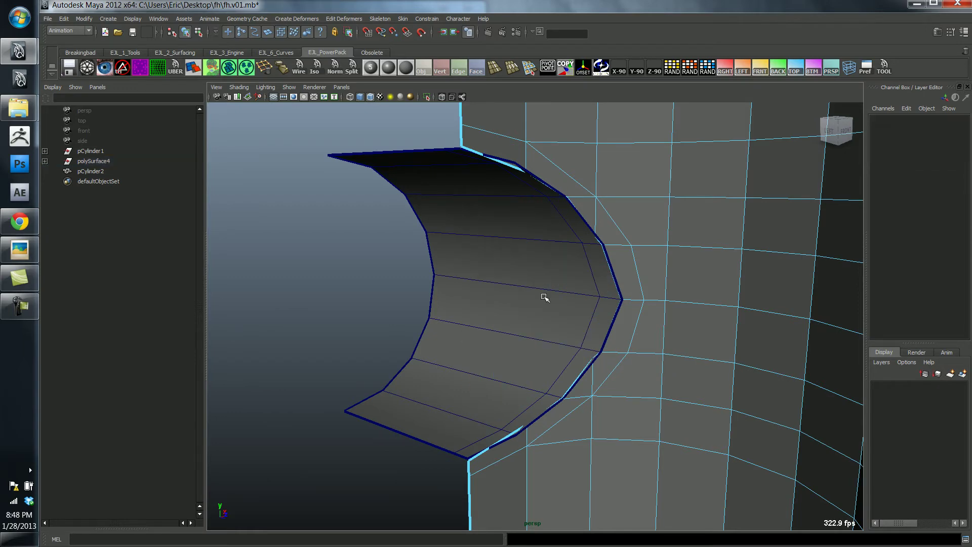
# Select the shaft half as an object and display the model in wireframe at the tube's upper corner
pyautogui.keyDown('alt'); pyautogui.moveTo(544, 297); pyautogui.dragTo(759, 288); pyautogui.keyUp('alt')
pyautogui.keyDown('alt'); pyautogui.moveTo(759, 288); pyautogui.dragTo(622, 288, button='right'); pyautogui.keyUp('alt')
pyautogui.keyDown('alt'); pyautogui.moveTo(622, 288); pyautogui.dragTo(592, 314); pyautogui.keyUp('alt')
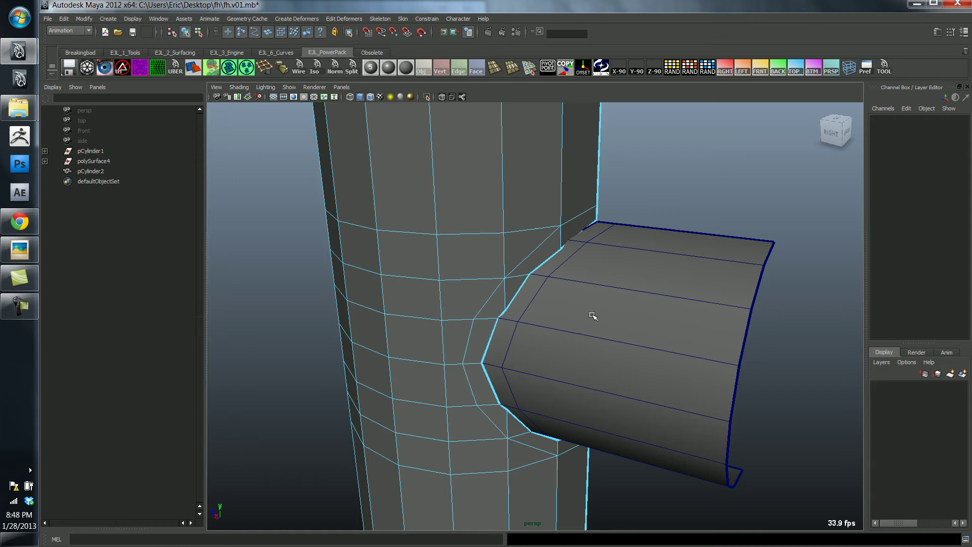
pyautogui.keyDown('alt'); pyautogui.moveTo(592, 315); pyautogui.dragTo(628, 326, button='right'); pyautogui.keyUp('alt')
pyautogui.moveTo(487, 323); pyautogui.dragTo(580, 344, button='right')
pyautogui.keyDown('alt'); pyautogui.moveTo(580, 344); pyautogui.dragTo(611, 252); pyautogui.keyUp('alt')
pyautogui.hotkey('alt', 'b')
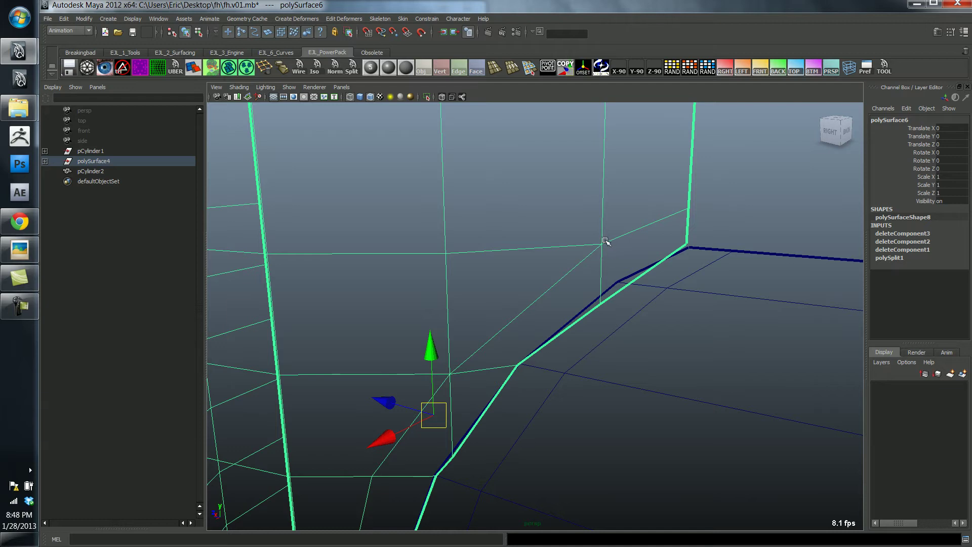
# Snap the shaft opening's top corner vertex and the next boundary vertex onto the matching tube vertices
pyautogui.press('F8')
pyautogui.moveTo(678, 229); pyautogui.dragTo(703, 254)
pyautogui.keyDown('alt'); pyautogui.moveTo(703, 254); pyautogui.dragTo(682, 257); pyautogui.keyUp('alt')
pyautogui.press('v')
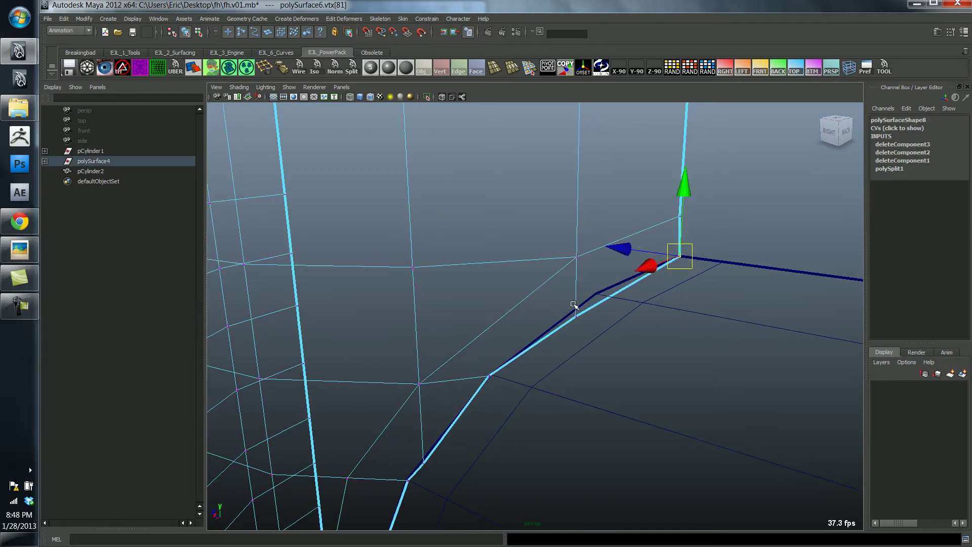
pyautogui.moveTo(571, 304); pyautogui.dragTo(598, 294)
pyautogui.press('v')
# Snap the following two shaft vertices down the upper part of the opening onto the matching tube vertices
pyautogui.moveTo(480, 376); pyautogui.dragTo(497, 395)
pyautogui.moveTo(432, 347); pyautogui.dragTo(457, 389)
pyautogui.moveTo(452, 380); pyautogui.dragTo(435, 375, button='right')
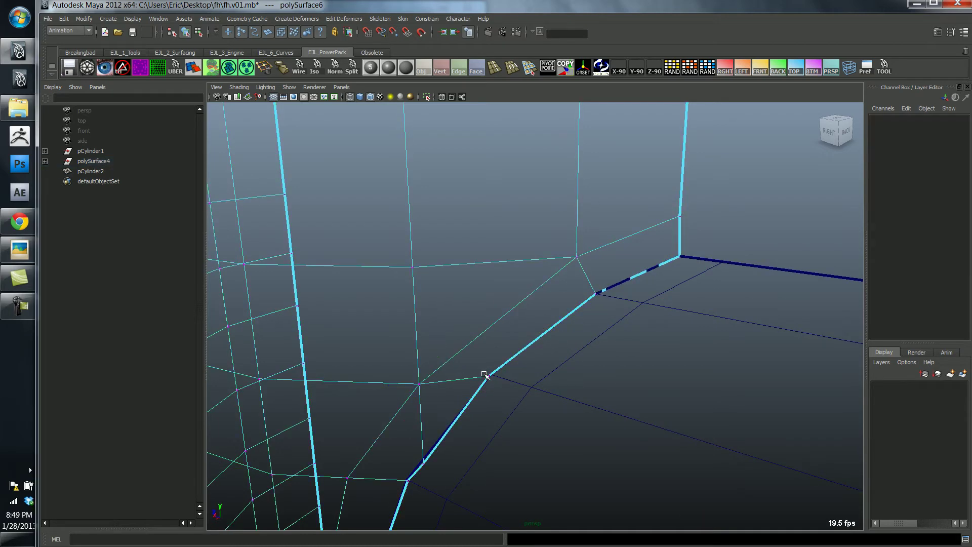
pyautogui.click(484, 375)
pyautogui.keyDown('alt'); pyautogui.moveTo(521, 419); pyautogui.dragTo(530, 297, button='middle'); pyautogui.keyUp('alt')
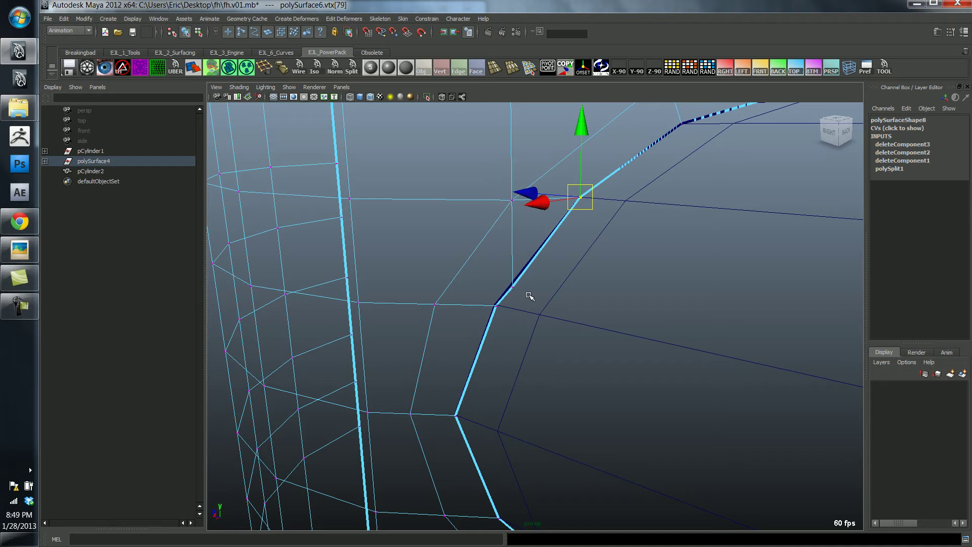
pyautogui.moveTo(487, 291); pyautogui.dragTo(493, 313)
pyautogui.press('v')
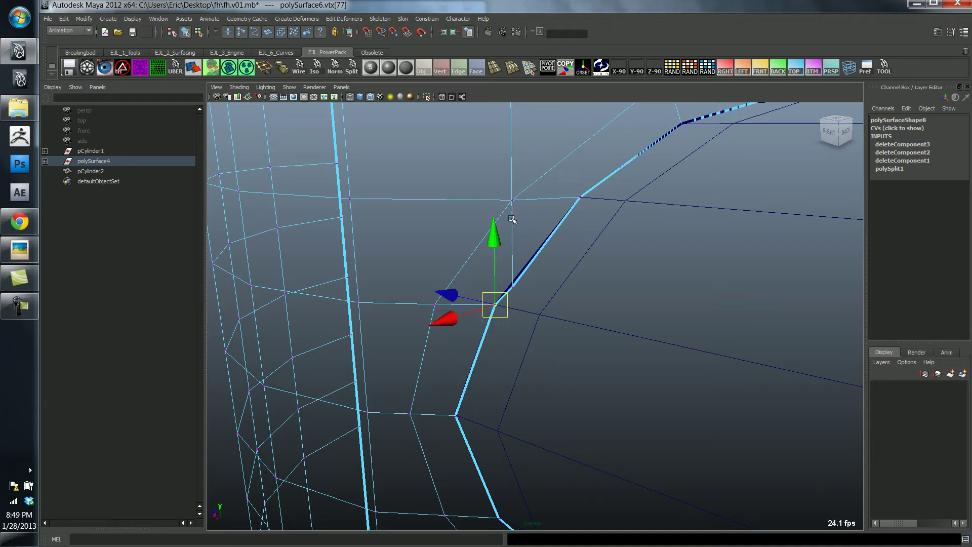
pyautogui.click(528, 216)
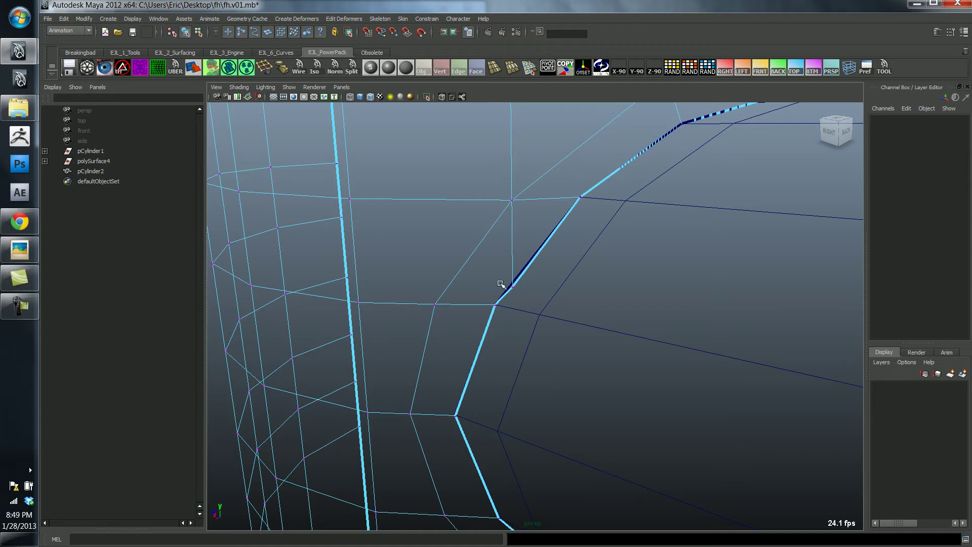
# Snap the next two shaft vertices down the lower part of the opening onto the matching tube vertices
pyautogui.keyDown('alt'); pyautogui.moveTo(509, 297); pyautogui.dragTo(511, 217); pyautogui.keyUp('alt')
pyautogui.moveTo(511, 219); pyautogui.dragTo(479, 318, button='right')
pyautogui.keyDown('alt'); pyautogui.moveTo(484, 367); pyautogui.dragTo(521, 322); pyautogui.keyUp('alt')
pyautogui.moveTo(469, 308); pyautogui.dragTo(441, 310, button='right')
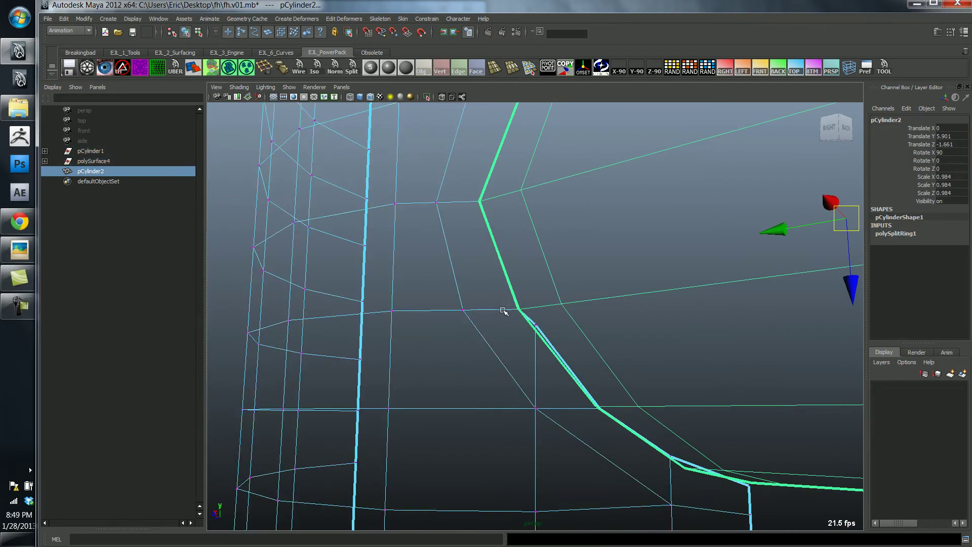
pyautogui.moveTo(506, 294); pyautogui.dragTo(527, 318)
pyautogui.press('v')
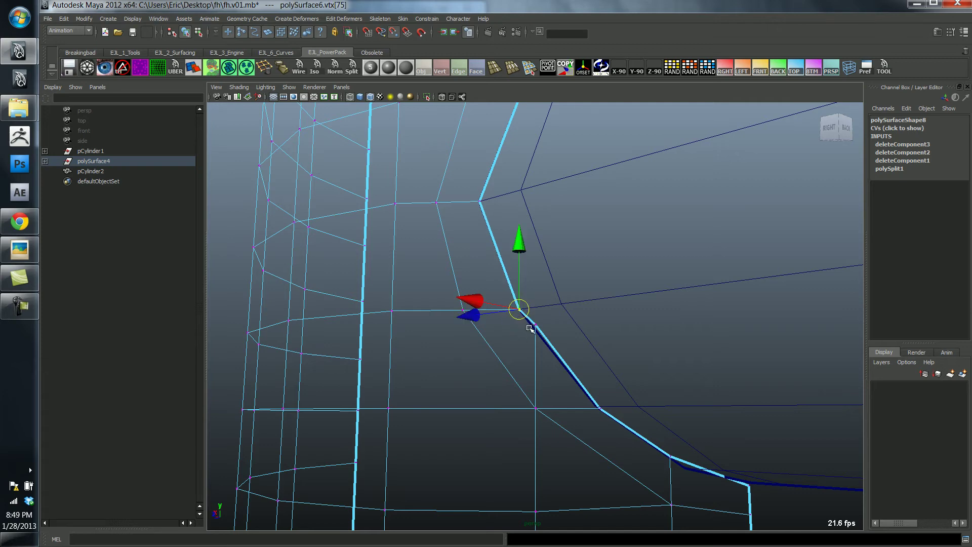
pyautogui.click(599, 406)
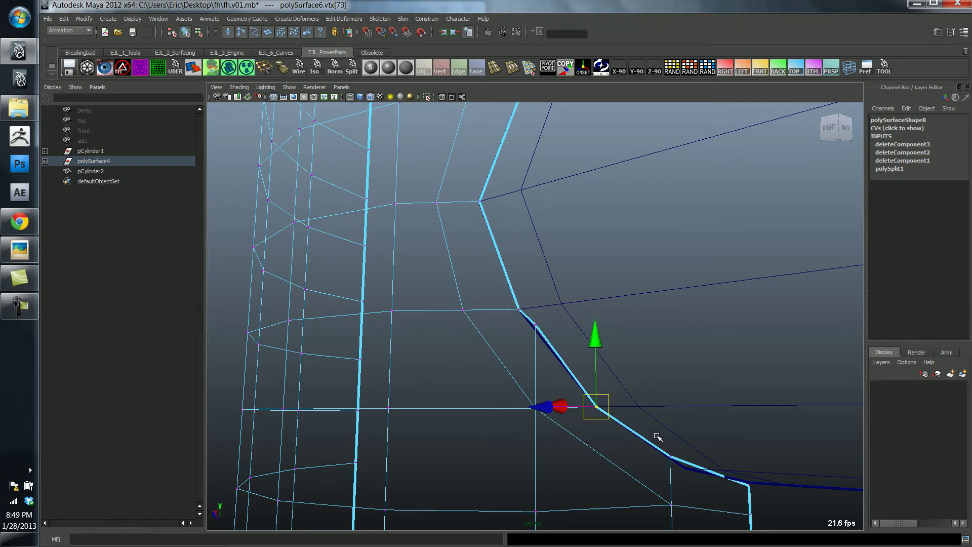
# Snap the shaft vertices at the opening's bottom corner onto the matching tube vertices
pyautogui.keyDown('alt'); pyautogui.moveTo(655, 439); pyautogui.dragTo(651, 376); pyautogui.keyUp('alt')
pyautogui.click(554, 295)
pyautogui.moveTo(657, 328); pyautogui.dragTo(675, 345)
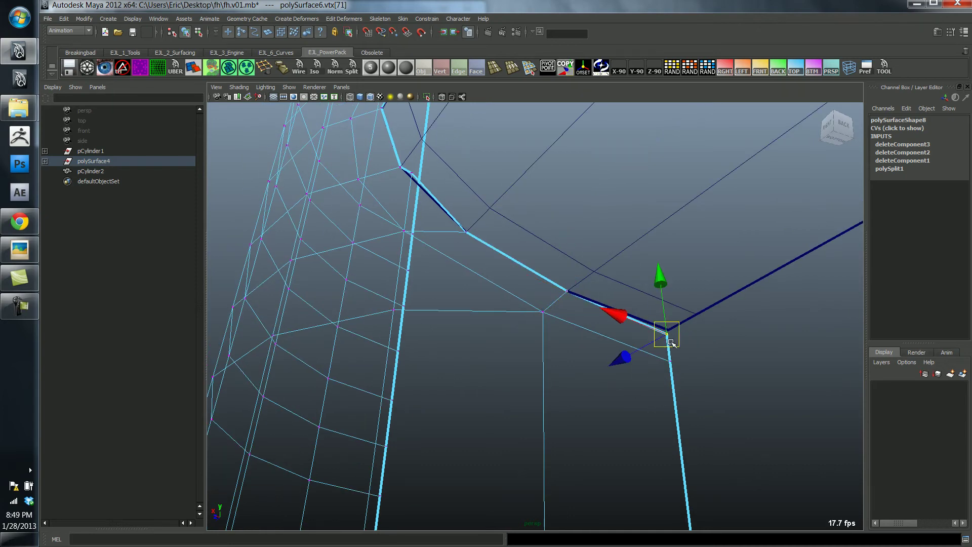
# Display the model shaded and delete the short leftover vertical edges meeting the opening's border on its lower and upper parts
pyautogui.moveTo(586, 319)
pyautogui.keyDown('alt'); pyautogui.mouseDown()
pyautogui.moveTo(543, 358)
pyautogui.moveTo(525, 341)
pyautogui.moveTo(525, 356)
pyautogui.mouseUp(); pyautogui.keyUp('alt')
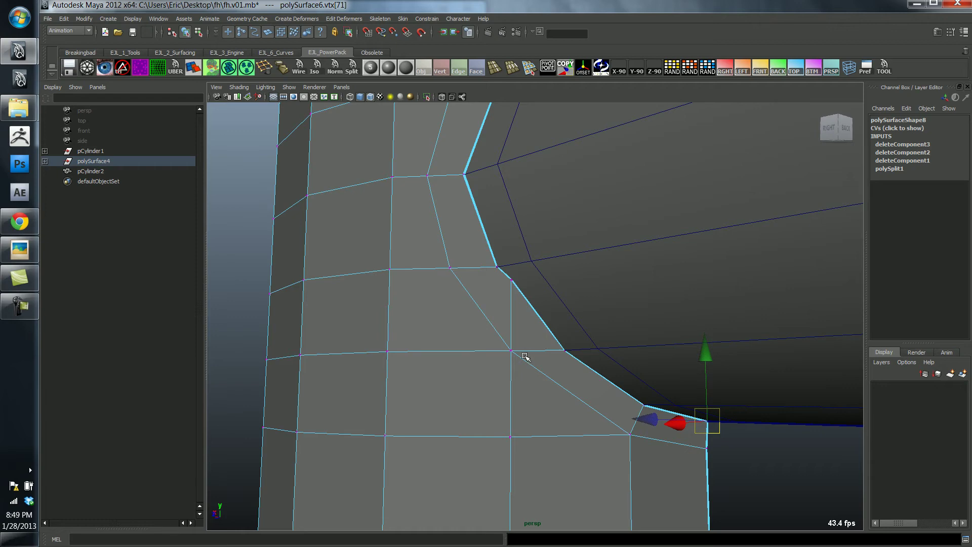
pyautogui.press('F10')
pyautogui.click(511, 311)
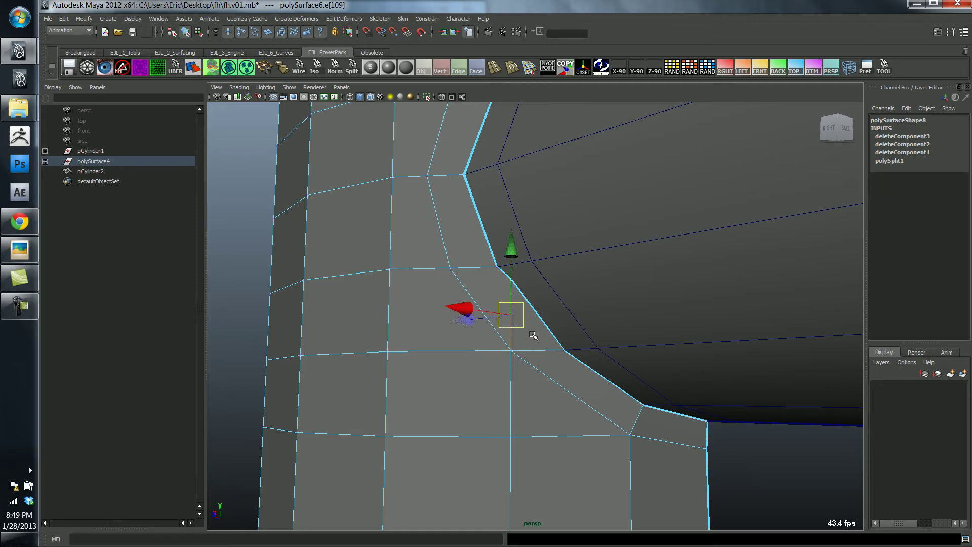
pyautogui.press('Delete')
pyautogui.keyDown('alt'); pyautogui.moveTo(532, 336); pyautogui.dragTo(505, 421); pyautogui.keyUp('alt')
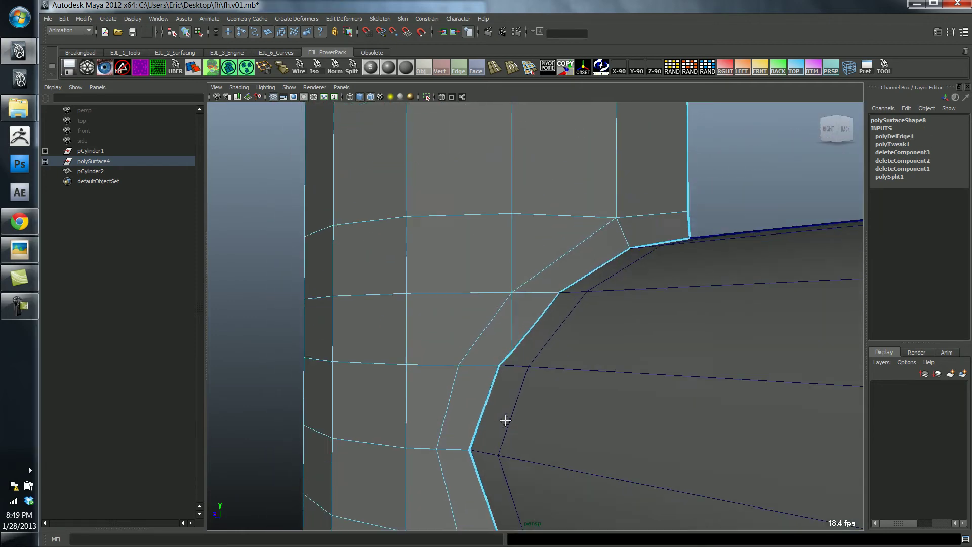
pyautogui.keyDown('alt'); pyautogui.moveTo(506, 420); pyautogui.dragTo(506, 414, button='middle'); pyautogui.keyUp('alt')
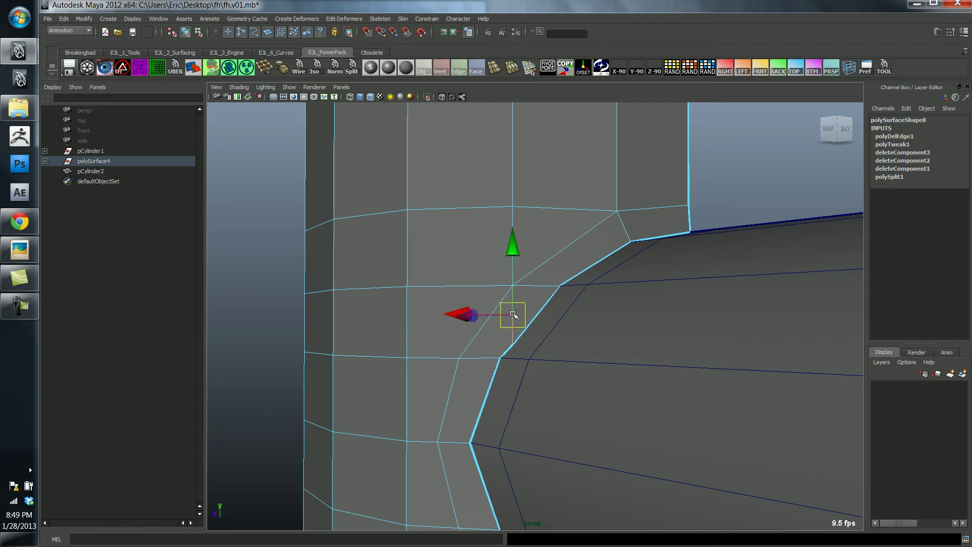
pyautogui.press('Delete')
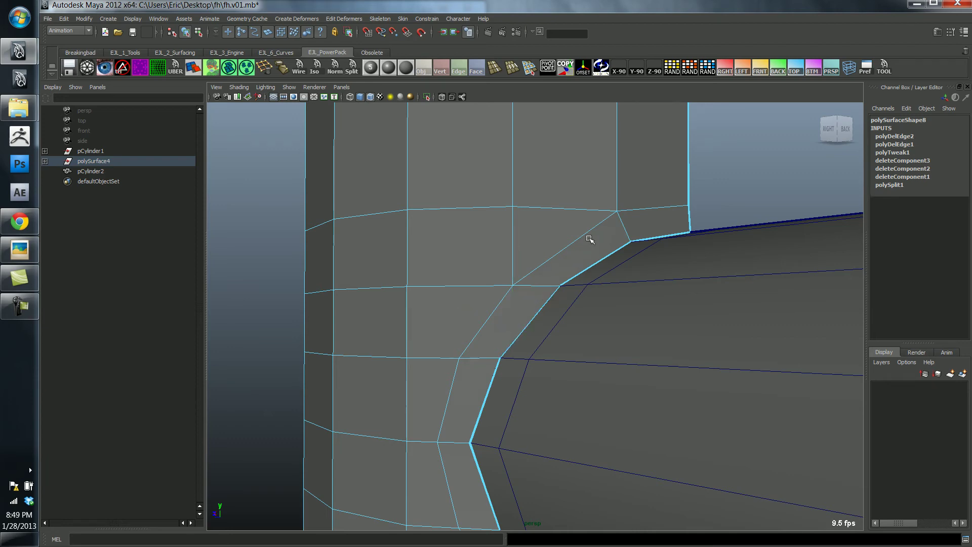
# Select the shaft half together with the outlet tube as objects and combine them into one mesh
pyautogui.keyDown('alt'); pyautogui.moveTo(591, 239); pyautogui.dragTo(571, 245); pyautogui.keyUp('alt')
pyautogui.click(477, 304)
pyautogui.keyDown('alt'); pyautogui.moveTo(476, 304); pyautogui.dragTo(553, 311); pyautogui.keyUp('alt')
pyautogui.press('F8')
pyautogui.click(601, 373)
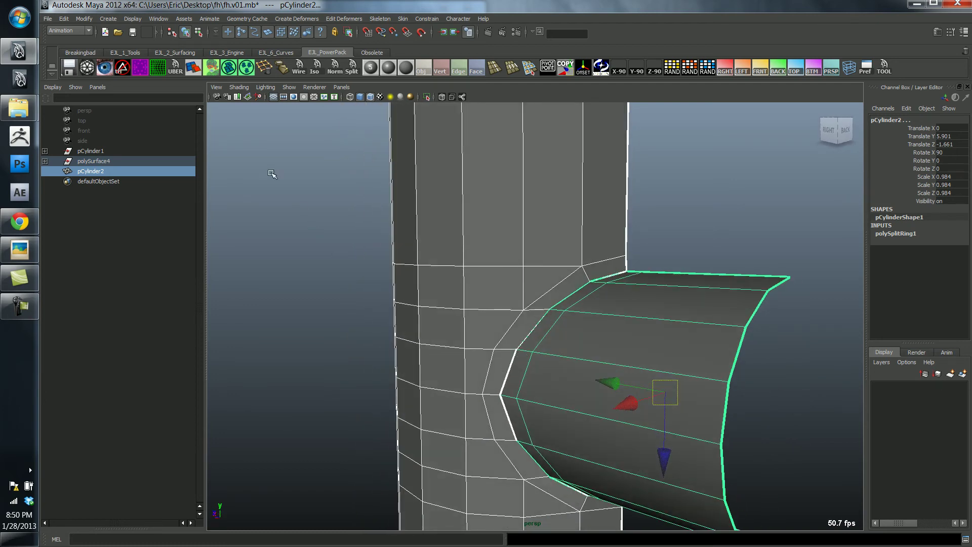
pyautogui.click(211, 67)
# Merge the unjoined vertices at the middle of the seam between shaft and tube, working in wireframe, and return to object selection
pyautogui.keyDown('alt'); pyautogui.moveTo(337, 255); pyautogui.dragTo(537, 201); pyautogui.keyUp('alt')
pyautogui.keyDown('alt'); pyautogui.moveTo(572, 207); pyautogui.dragTo(659, 249, button='right'); pyautogui.keyUp('alt')
pyautogui.keyDown('alt'); pyautogui.moveTo(555, 258); pyautogui.dragTo(603, 300); pyautogui.keyUp('alt')
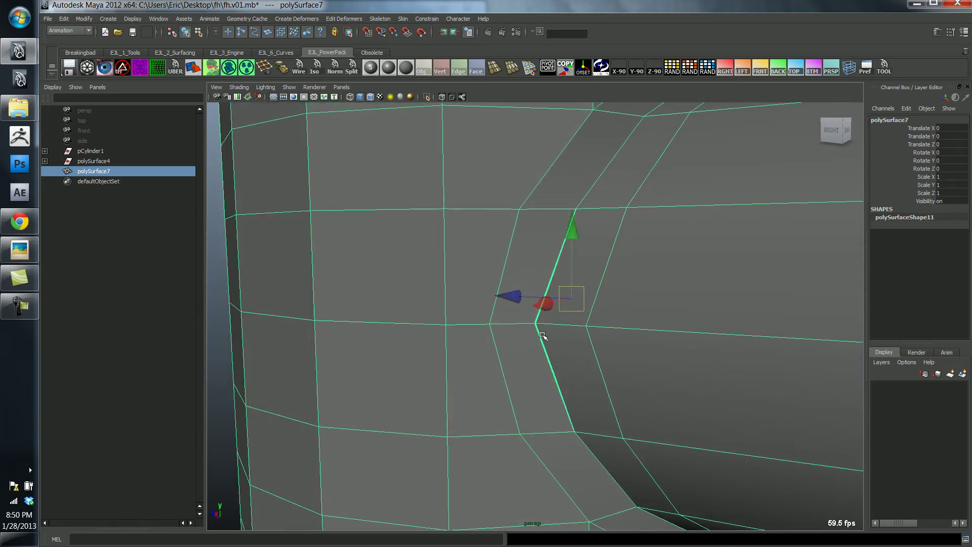
pyautogui.press('4')
pyautogui.keyDown('alt'); pyautogui.moveTo(540, 325); pyautogui.dragTo(543, 336); pyautogui.keyUp('alt')
pyautogui.press('F9')
pyautogui.click(542, 336)
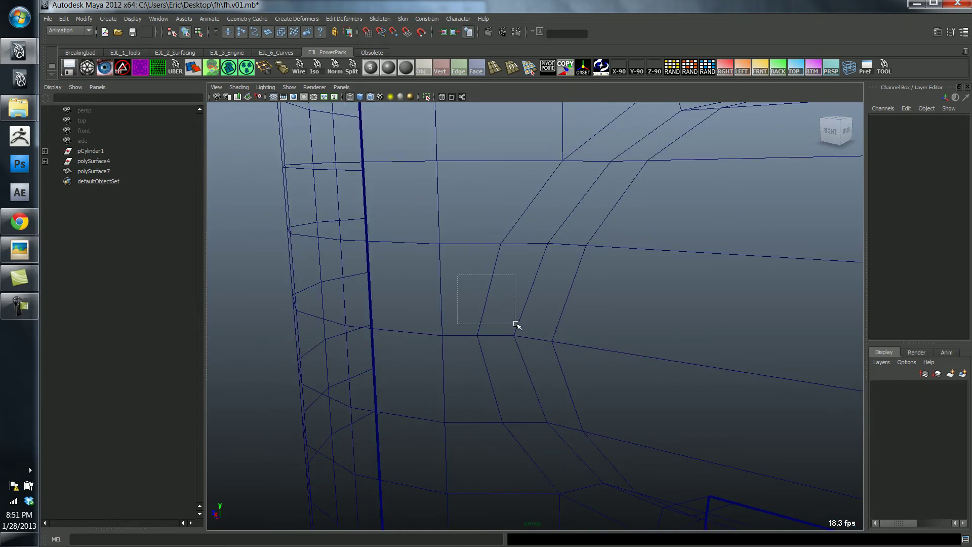
pyautogui.press('F8')
pyautogui.keyDown('alt'); pyautogui.moveTo(513, 299); pyautogui.dragTo(347, 282, button='right'); pyautogui.keyUp('alt')
pyautogui.keyDown('alt'); pyautogui.moveTo(347, 282); pyautogui.dragTo(445, 329); pyautogui.keyUp('alt')
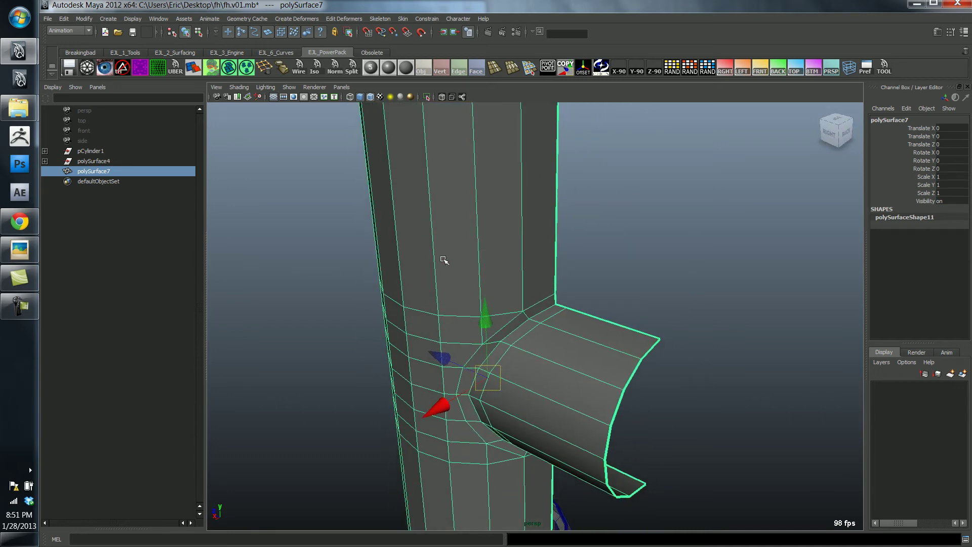
# Turn on border edge highlighting with an edge width of 4.9 in the polygon display preferences and save them
pyautogui.click(866, 66)
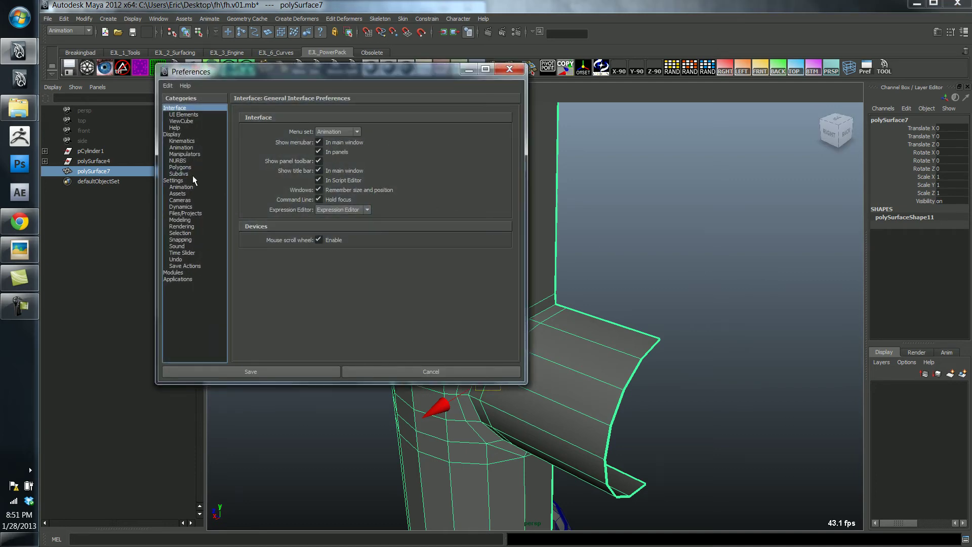
pyautogui.click(182, 166)
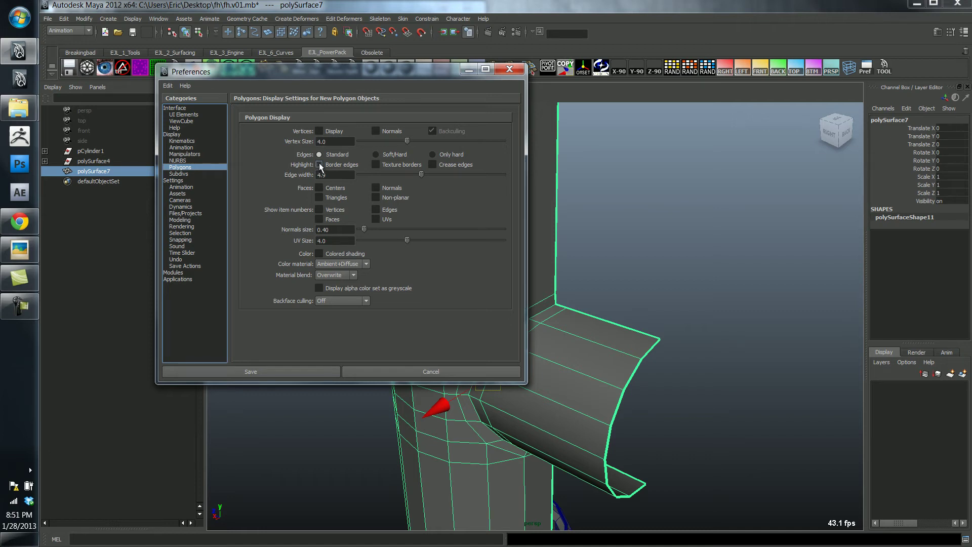
pyautogui.click(320, 165)
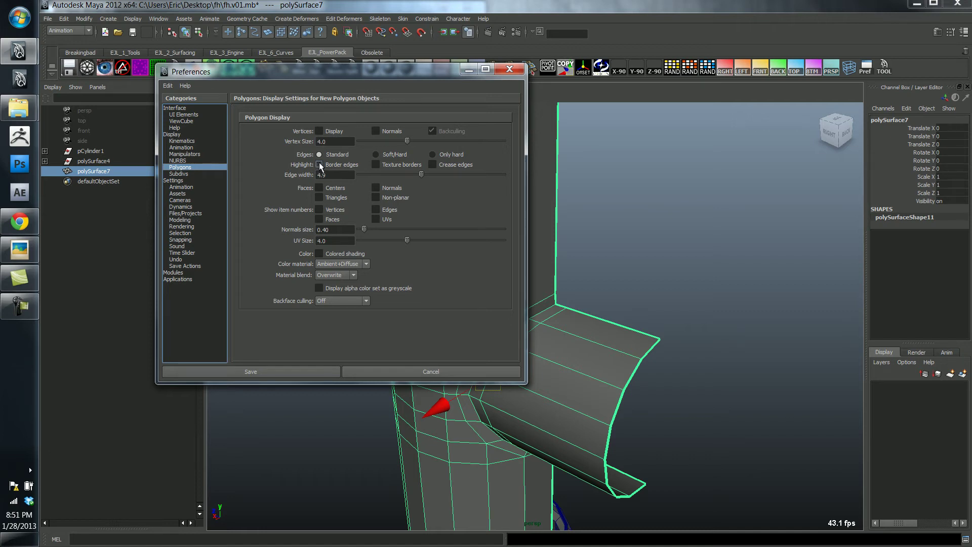
pyautogui.click(306, 373)
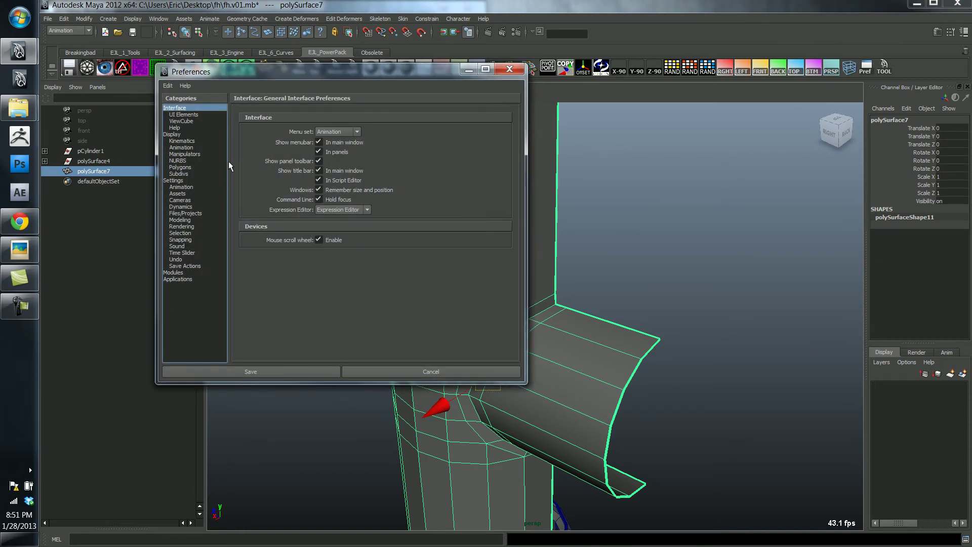
pyautogui.click(176, 167)
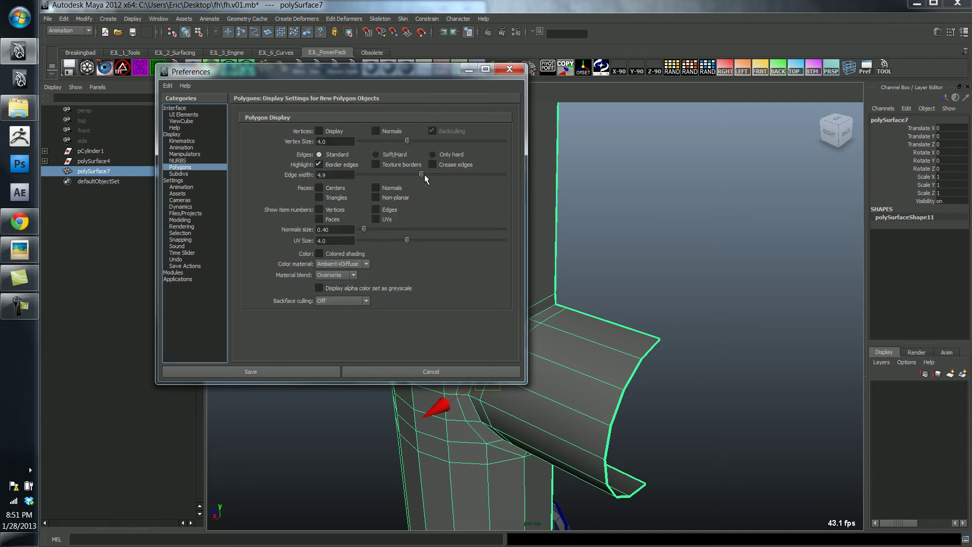
pyautogui.moveTo(424, 177)
pyautogui.mouseDown()
pyautogui.moveTo(369, 177)
pyautogui.moveTo(474, 178)
pyautogui.moveTo(423, 177)
pyautogui.mouseUp()
pyautogui.click(315, 373)
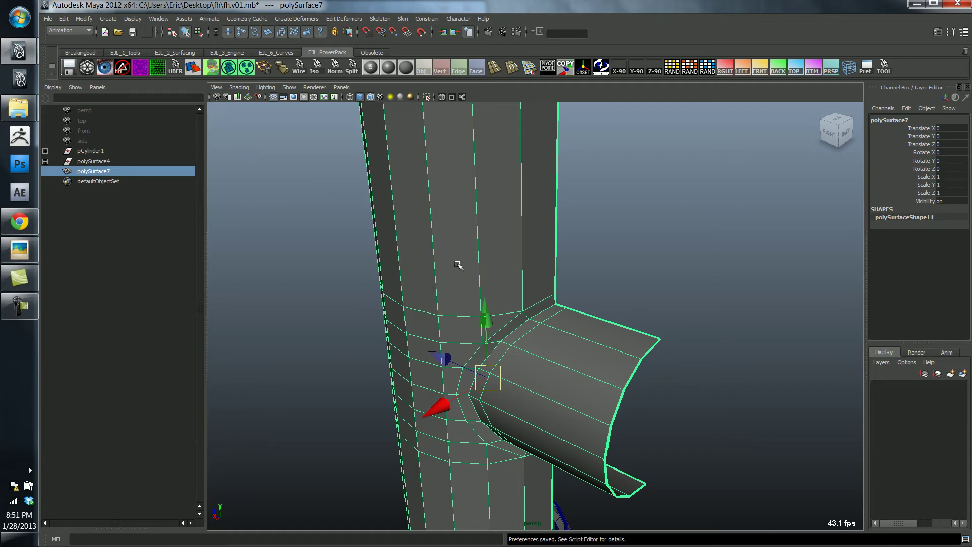
# Preview the combined half smoothed with its wires hidden and examine the shaft-to-tube joint from several angles
pyautogui.click(606, 282)
pyautogui.keyDown('alt'); pyautogui.moveTo(605, 295); pyautogui.dragTo(560, 282); pyautogui.keyUp('alt')
pyautogui.keyDown('alt'); pyautogui.moveTo(560, 281); pyautogui.dragTo(483, 289, button='right'); pyautogui.keyUp('alt')
pyautogui.click(576, 333)
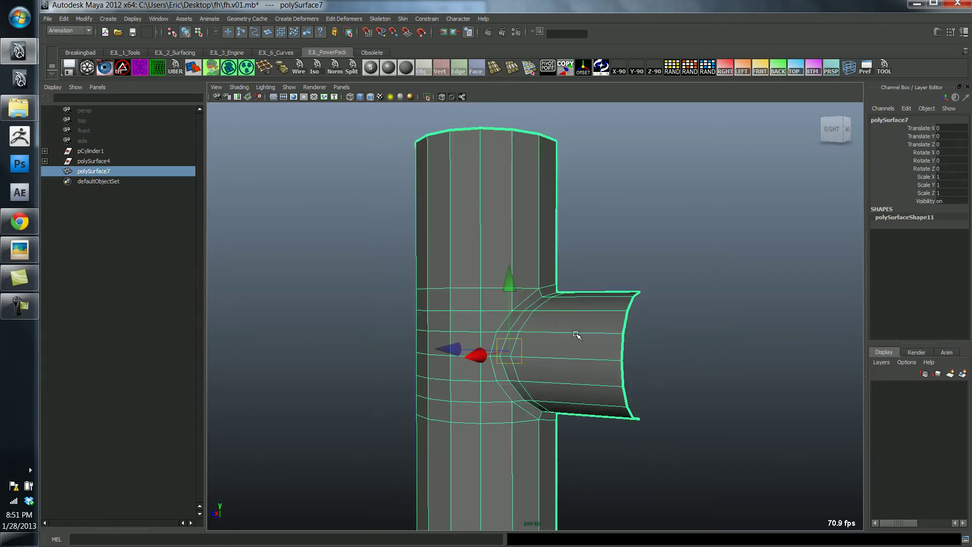
pyautogui.hotkey('alt', 'w')
pyautogui.click(633, 260)
pyautogui.keyDown('alt'); pyautogui.moveTo(633, 260); pyautogui.dragTo(597, 319); pyautogui.keyUp('alt')
pyautogui.click(587, 331)
pyautogui.press('3')
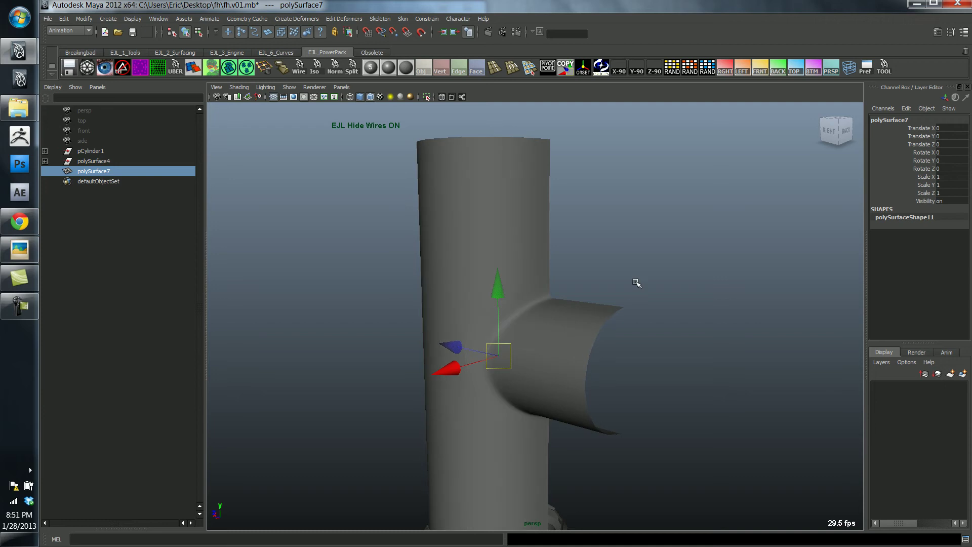
pyautogui.click(636, 287)
pyautogui.keyDown('alt'); pyautogui.moveTo(635, 288); pyautogui.dragTo(601, 268); pyautogui.keyUp('alt')
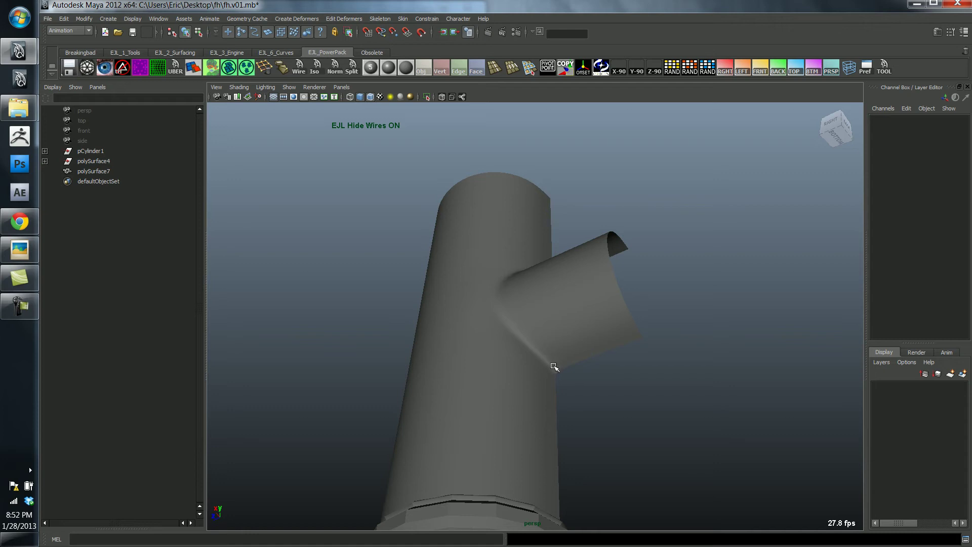
pyautogui.keyDown('alt'); pyautogui.moveTo(526, 334); pyautogui.dragTo(534, 392); pyautogui.keyUp('alt')
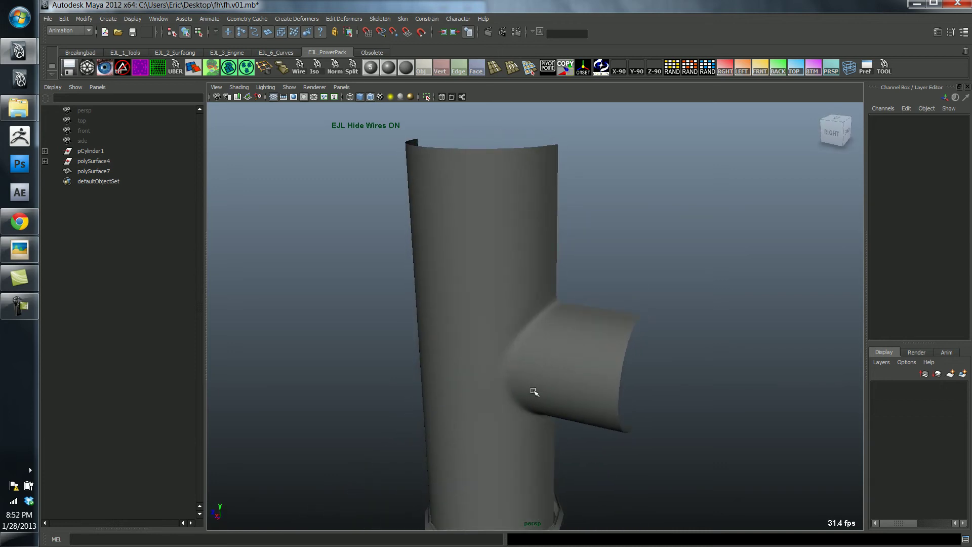
# Return the combined half to its unsmoothed display and show the wires again
pyautogui.click(517, 366)
pyautogui.press('1')
pyautogui.click(603, 282)
pyautogui.hotkey('alt', 'w')
pyautogui.keyDown('alt'); pyautogui.moveTo(442, 305); pyautogui.dragTo(387, 301, button='right'); pyautogui.keyUp('alt')
pyautogui.moveTo(509, 268)
pyautogui.keyDown('alt'); pyautogui.mouseDown()
pyautogui.moveTo(475, 278)
pyautogui.moveTo(481, 310)
pyautogui.moveTo(575, 321)
pyautogui.moveTo(555, 323)
pyautogui.mouseUp(); pyautogui.keyUp('alt')
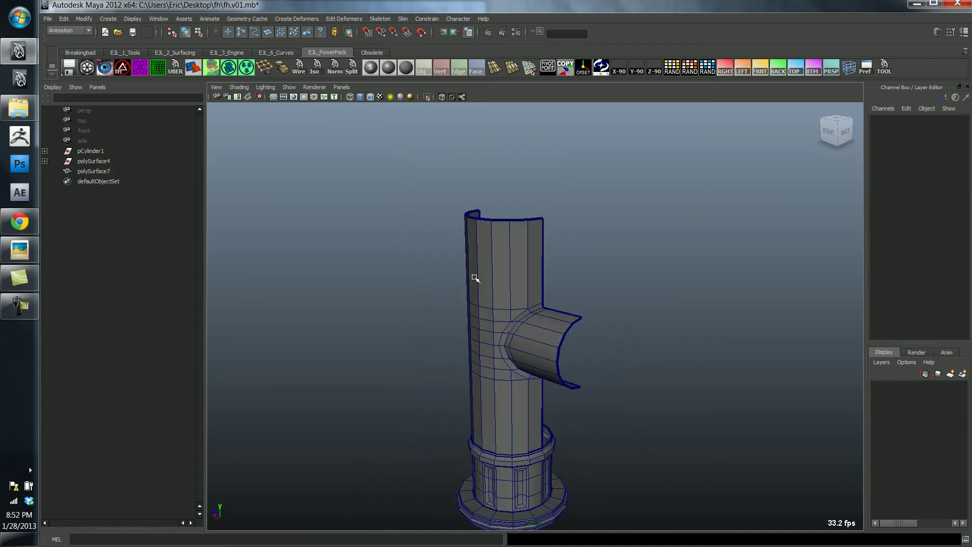
# Select the combined half and snap its pivot to the upper corner vertex at the outlet tube's open end
pyautogui.click(475, 278)
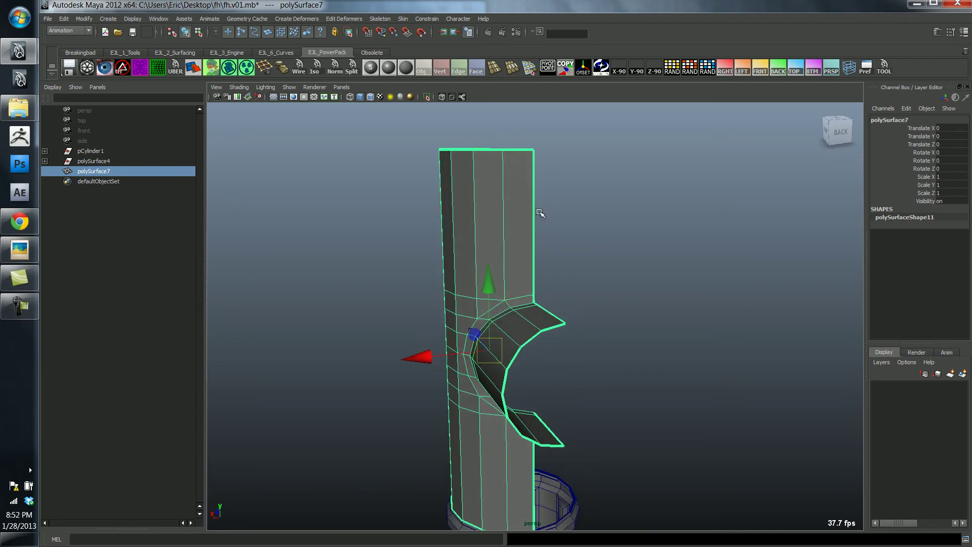
pyautogui.press('d')
pyautogui.press('v')
pyautogui.middleClick(539, 154)
pyautogui.press('r')
pyautogui.keyDown('alt'); pyautogui.moveTo(511, 210); pyautogui.dragTo(515, 234); pyautogui.keyUp('alt')
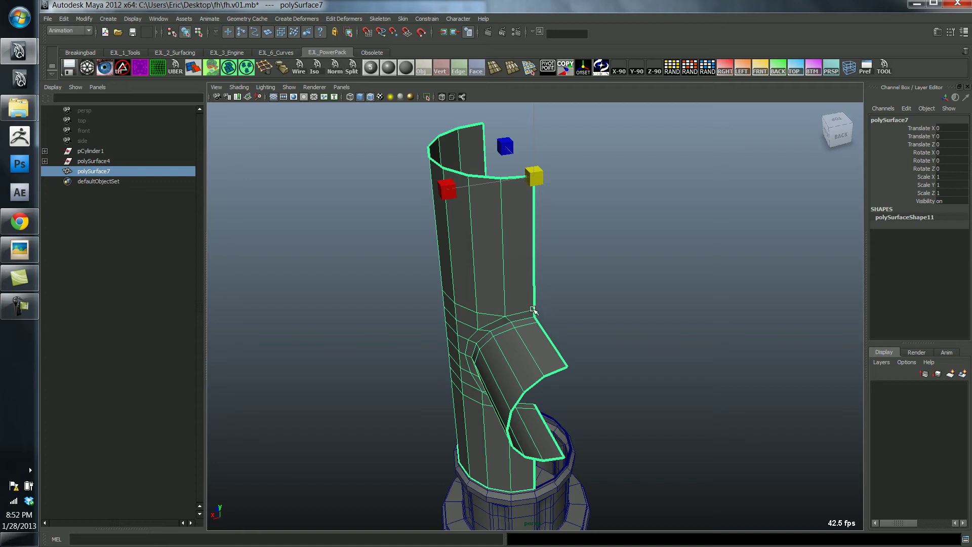
pyautogui.moveTo(535, 310); pyautogui.dragTo(595, 362, button='middle')
# Duplicate the combined half and mirror the copy across the open seam with Scale X -1
pyautogui.keyDown('alt'); pyautogui.moveTo(522, 316); pyautogui.dragTo(510, 308); pyautogui.keyUp('alt')
pyautogui.hotkey('ctrl', 'd')
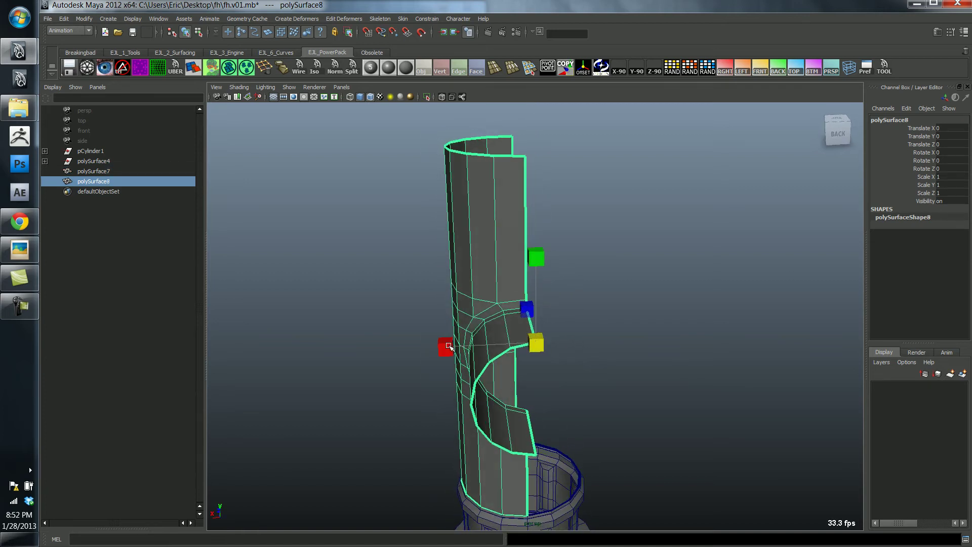
pyautogui.moveTo(449, 346); pyautogui.dragTo(563, 343)
pyautogui.click(957, 177)
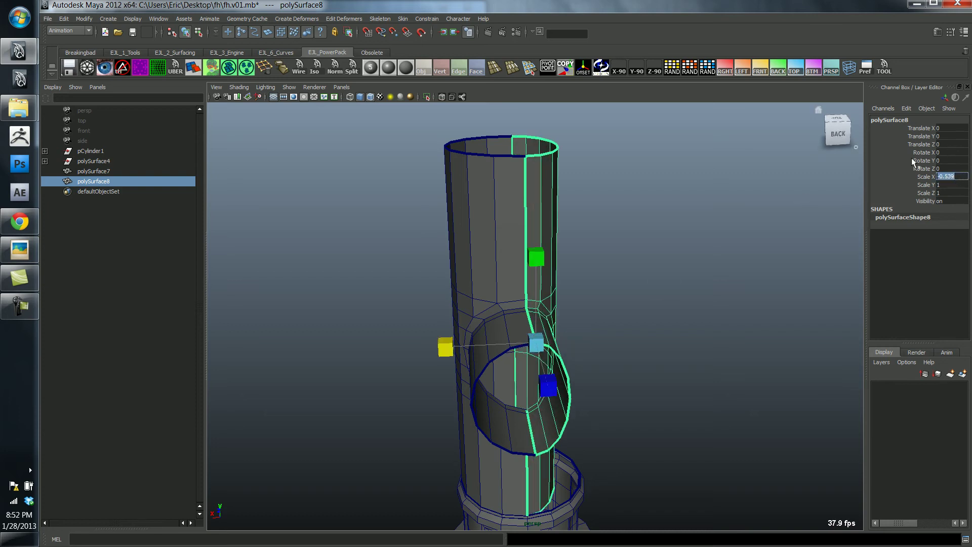
pyautogui.write('-1')
pyautogui.press('Return')
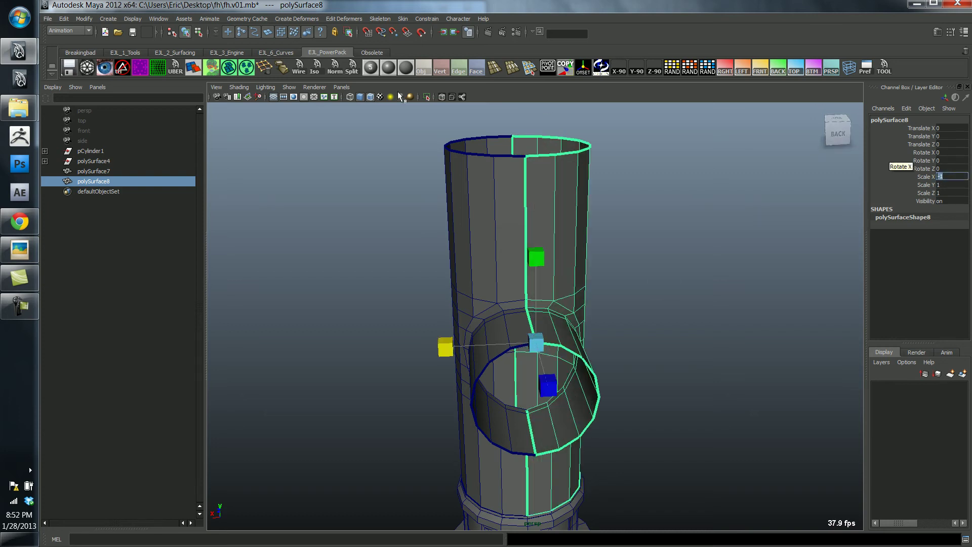
# Combine the original half and its mirrored copy into one full mesh
pyautogui.keyDown('shift'); pyautogui.click(465, 199); pyautogui.keyUp('shift')
pyautogui.click(212, 67)
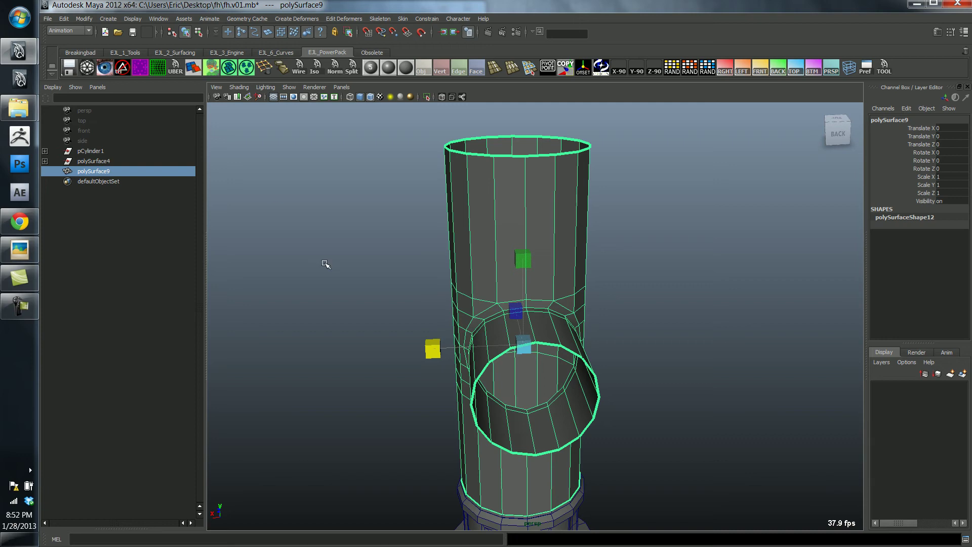
pyautogui.click(380, 261)
# Preview the full shaft and outlet mesh smoothed with its wires hidden and examine the result
pyautogui.keyDown('alt'); pyautogui.moveTo(380, 262); pyautogui.dragTo(438, 263); pyautogui.keyUp('alt')
pyautogui.click(526, 281)
pyautogui.press('3')
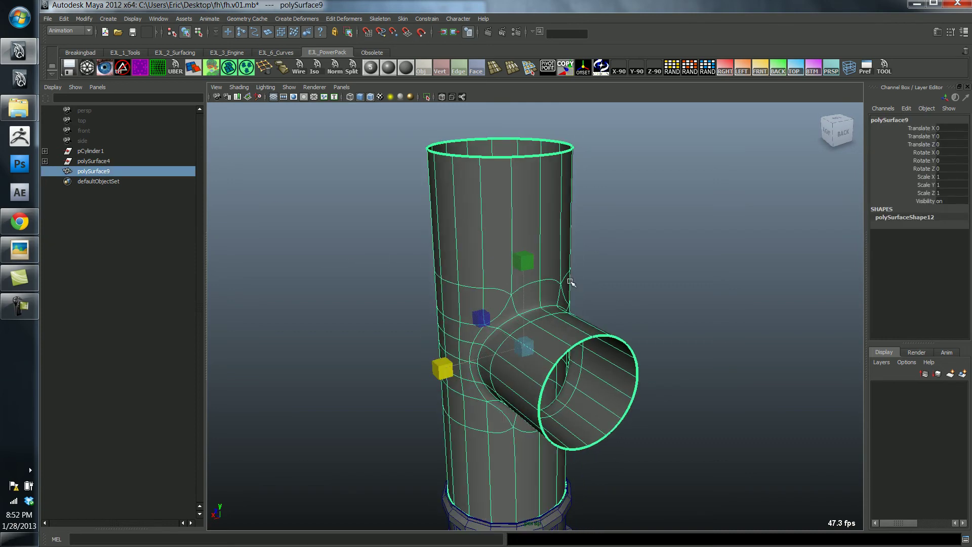
pyautogui.click(627, 256)
pyautogui.hotkey('alt', 'w')
pyautogui.keyDown('alt'); pyautogui.moveTo(627, 267); pyautogui.dragTo(577, 259, button='right'); pyautogui.keyUp('alt')
pyautogui.keyDown('alt'); pyautogui.moveTo(578, 259); pyautogui.dragTo(556, 241); pyautogui.keyUp('alt')
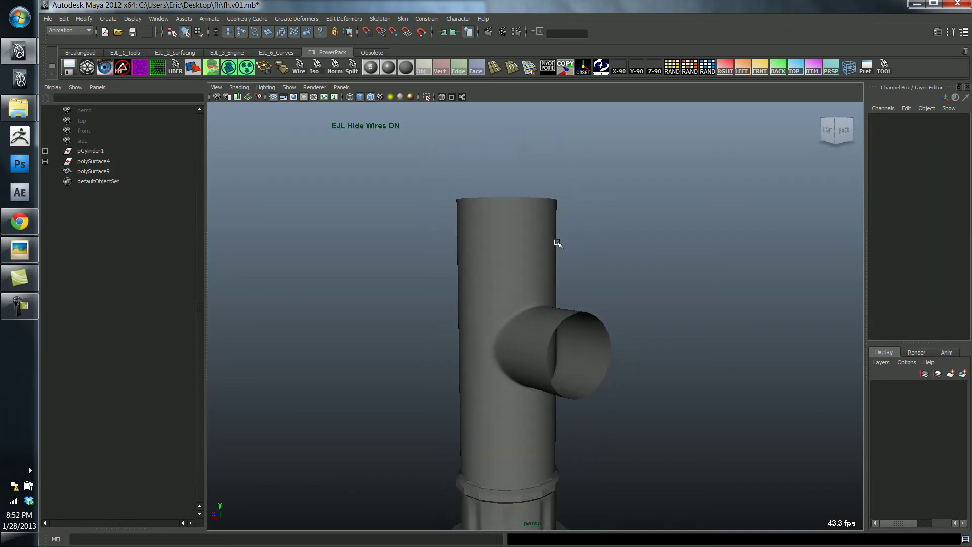
# Return the full mesh to its unsmoothed display with the wires shown
pyautogui.click(540, 273)
pyautogui.press('F4')
pyautogui.moveTo(540, 273)
pyautogui.keyDown('alt'); pyautogui.mouseDown()
pyautogui.moveTo(579, 310)
pyautogui.moveTo(597, 278)
pyautogui.moveTo(586, 254)
pyautogui.moveTo(539, 248)
pyautogui.moveTo(501, 280)
pyautogui.moveTo(557, 289)
pyautogui.moveTo(577, 280)
pyautogui.moveTo(567, 286)
pyautogui.mouseUp(); pyautogui.keyUp('alt')
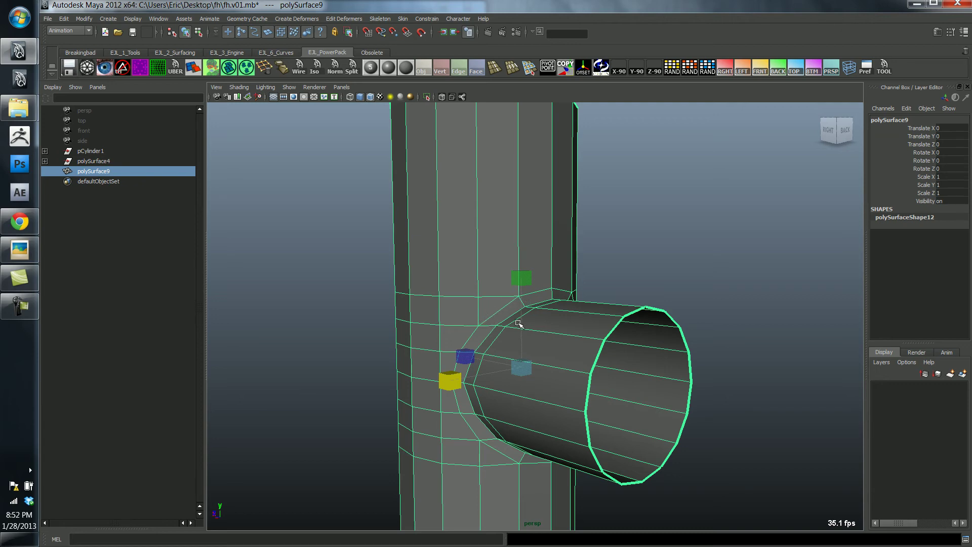
# Split the shaft faces just above the outlet joint with a new row of edges running across the outlet's width
pyautogui.press('q')
pyautogui.keyDown('alt'); pyautogui.moveTo(553, 314); pyautogui.dragTo(614, 321, button='right'); pyautogui.keyUp('alt')
pyautogui.keyDown('alt'); pyautogui.moveTo(614, 321); pyautogui.dragTo(613, 328); pyautogui.keyUp('alt')
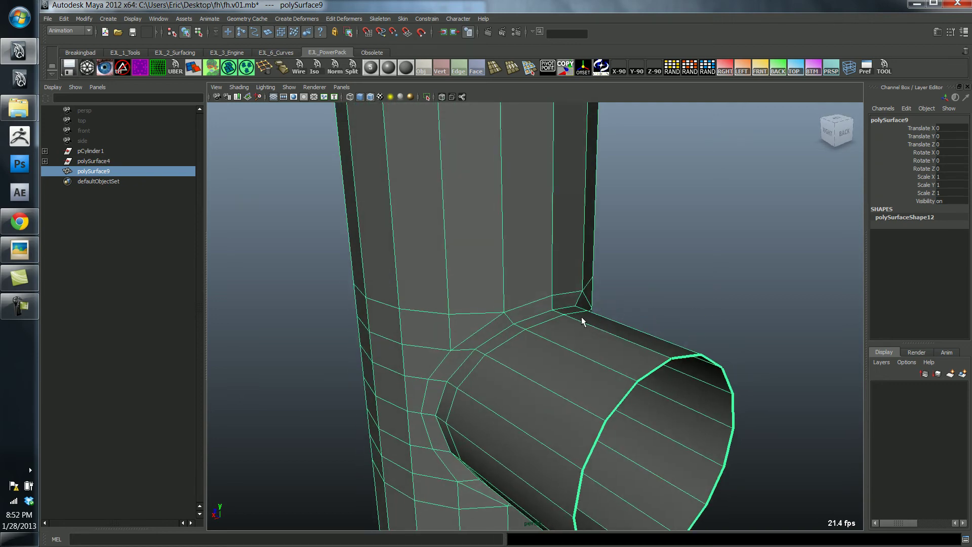
pyautogui.keyDown('alt'); pyautogui.moveTo(518, 291); pyautogui.dragTo(450, 303); pyautogui.keyUp('alt')
pyautogui.press('g')
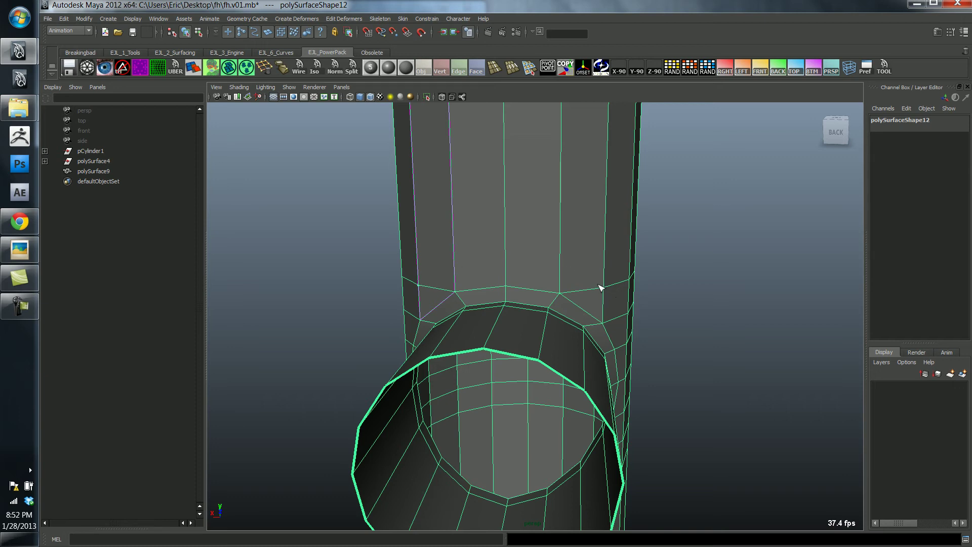
pyautogui.click(454, 267)
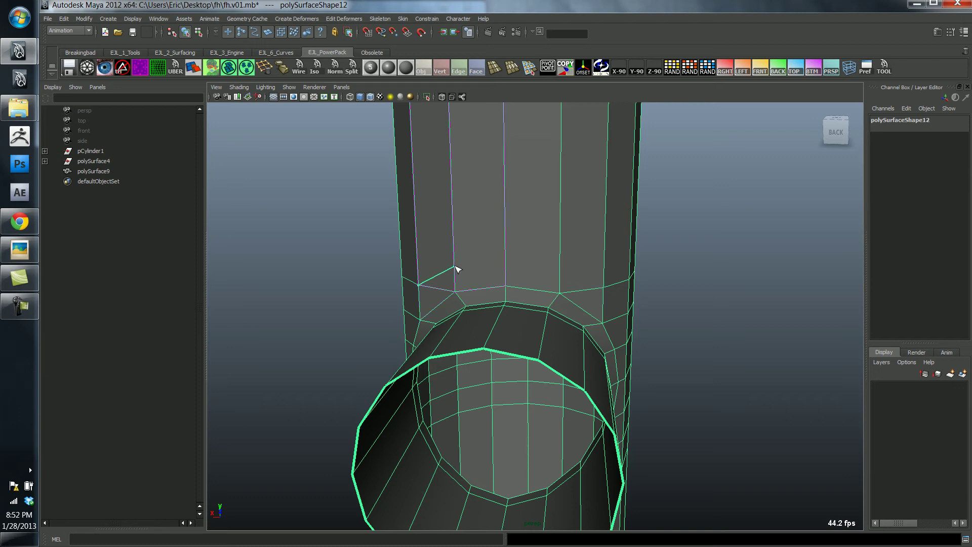
pyautogui.click(506, 263)
pyautogui.click(560, 266)
pyautogui.click(630, 290)
pyautogui.press('Return')
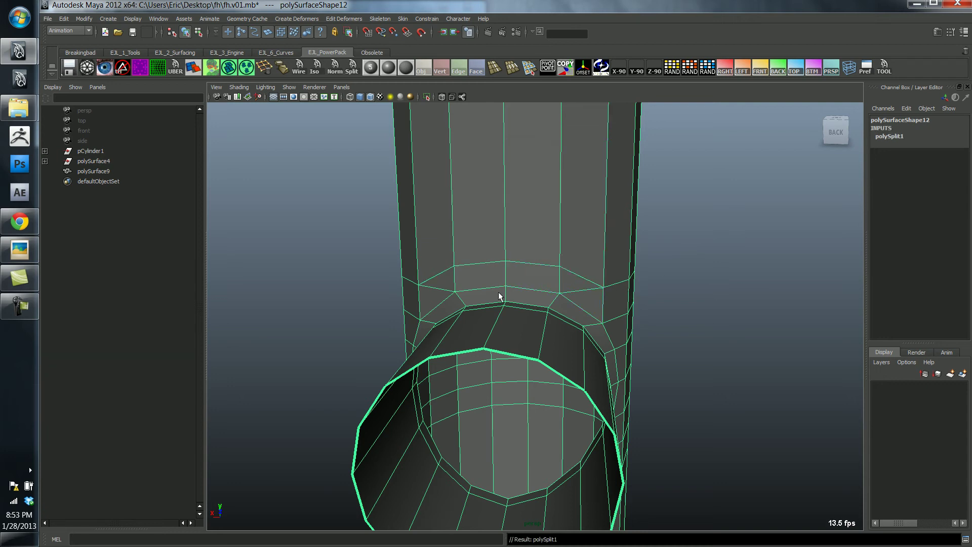
# Delete the two leftover horizontal edges on either side of the joint, just below the new upper edge row
pyautogui.press('w')
pyautogui.keyDown('alt'); pyautogui.moveTo(498, 297); pyautogui.dragTo(440, 290); pyautogui.keyUp('alt')
pyautogui.click(440, 289)
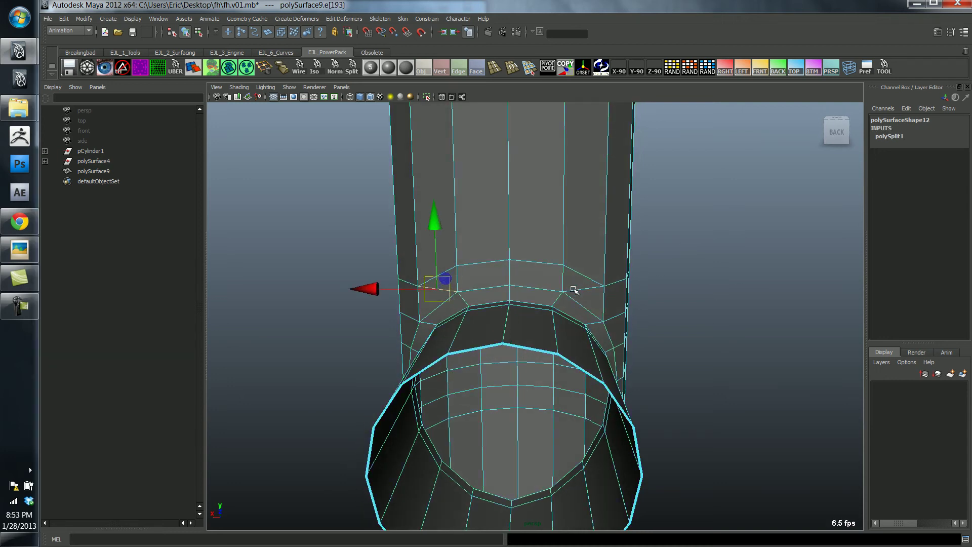
pyautogui.keyDown('shift'); pyautogui.click(575, 291); pyautogui.keyUp('shift')
pyautogui.press('Delete')
# Preview the shaft and outlet smoothed, hide the wires, and examine the joint from several sides, comparing its upper and lower edge flow
pyautogui.keyDown('alt'); pyautogui.moveTo(535, 320); pyautogui.dragTo(518, 274); pyautogui.keyUp('alt')
pyautogui.keyDown('alt'); pyautogui.moveTo(448, 335); pyautogui.dragTo(478, 403, button='middle'); pyautogui.keyUp('alt')
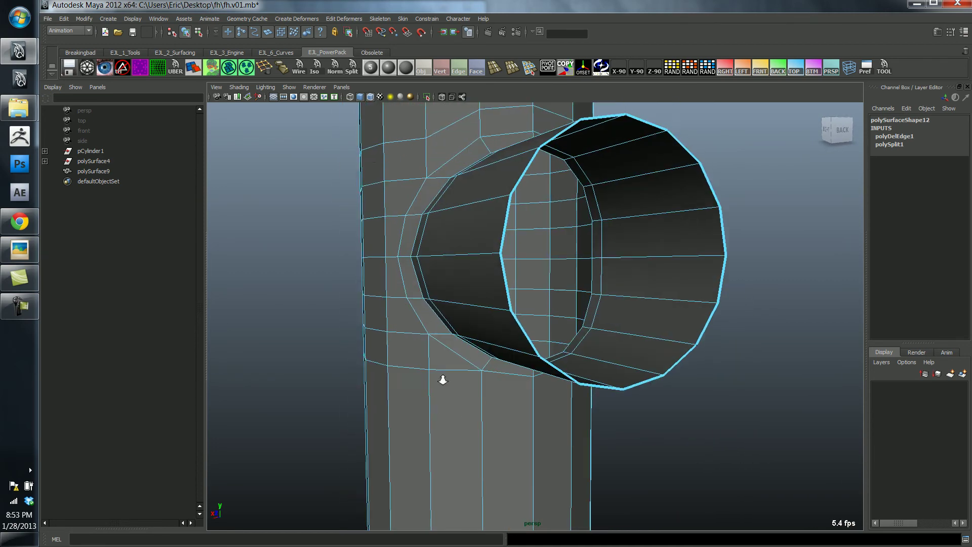
pyautogui.keyDown('alt'); pyautogui.moveTo(443, 380); pyautogui.dragTo(407, 372, button='right'); pyautogui.keyUp('alt')
pyautogui.moveTo(433, 345); pyautogui.dragTo(458, 319, button='right')
pyautogui.click(457, 319)
pyautogui.click(327, 317)
pyautogui.click(410, 337)
pyautogui.press('3')
pyautogui.click(375, 321)
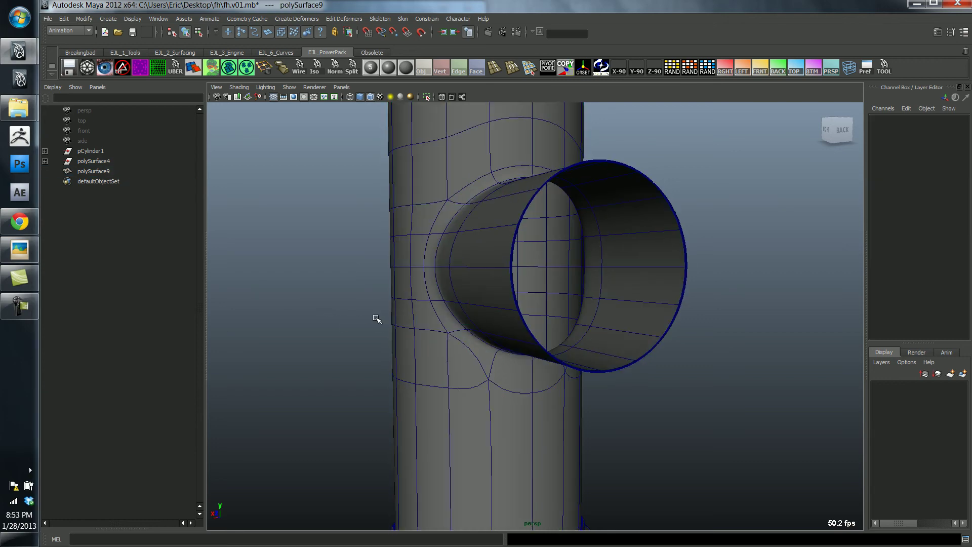
pyautogui.keyDown('alt'); pyautogui.moveTo(375, 321); pyautogui.dragTo(481, 341); pyautogui.keyUp('alt')
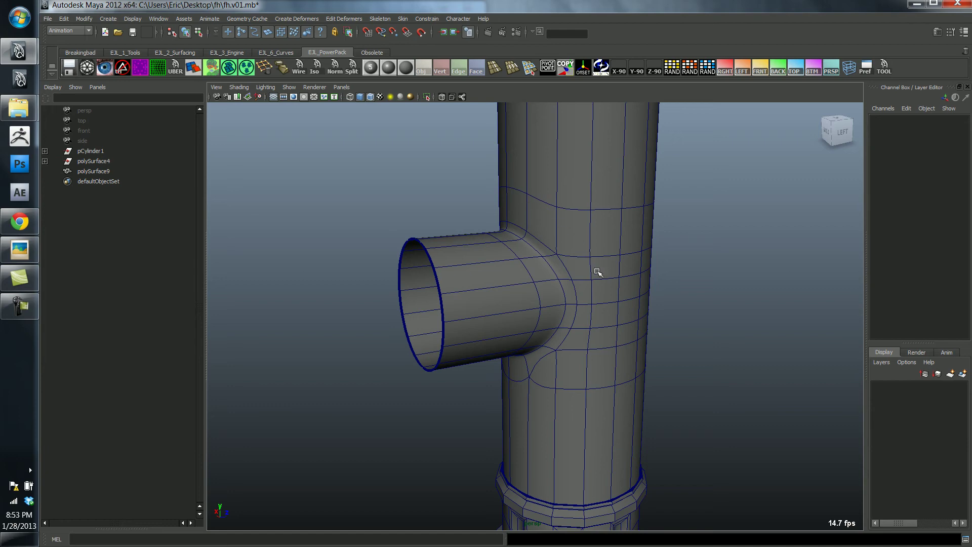
pyautogui.keyDown('alt'); pyautogui.moveTo(575, 355); pyautogui.dragTo(513, 222); pyautogui.keyUp('alt')
pyautogui.keyDown('alt'); pyautogui.moveTo(497, 301); pyautogui.dragTo(474, 292); pyautogui.keyUp('alt')
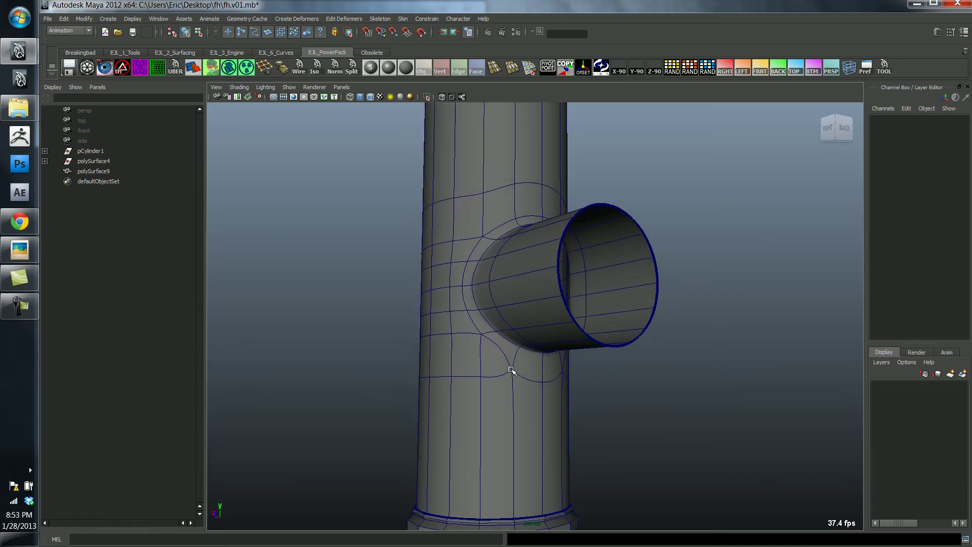
pyautogui.keyDown('alt'); pyautogui.moveTo(524, 379); pyautogui.dragTo(545, 396); pyautogui.keyUp('alt')
pyautogui.hotkey('alt', 'w')
pyautogui.keyDown('alt'); pyautogui.moveTo(594, 402); pyautogui.dragTo(415, 374, button='right'); pyautogui.keyUp('alt')
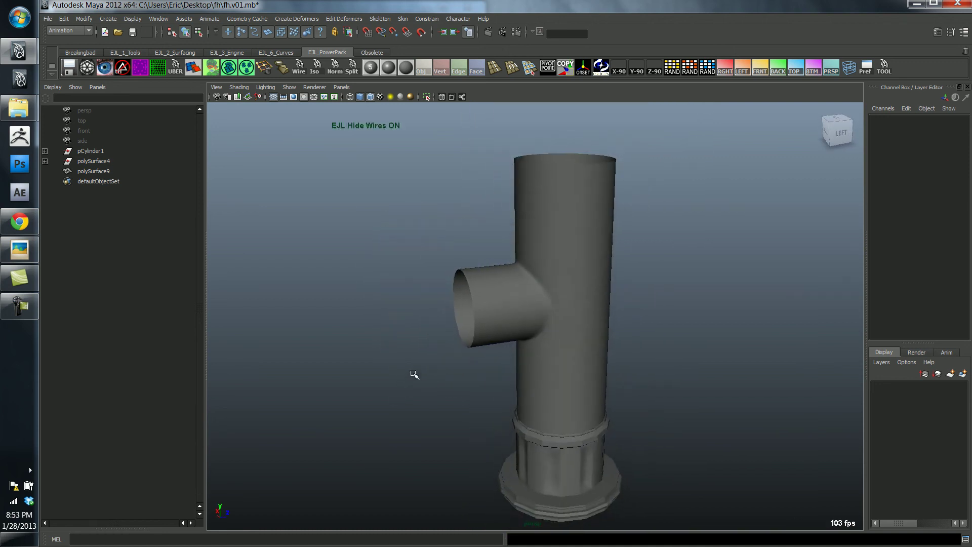
pyautogui.keyDown('alt'); pyautogui.moveTo(414, 374); pyautogui.dragTo(551, 351); pyautogui.keyUp('alt')
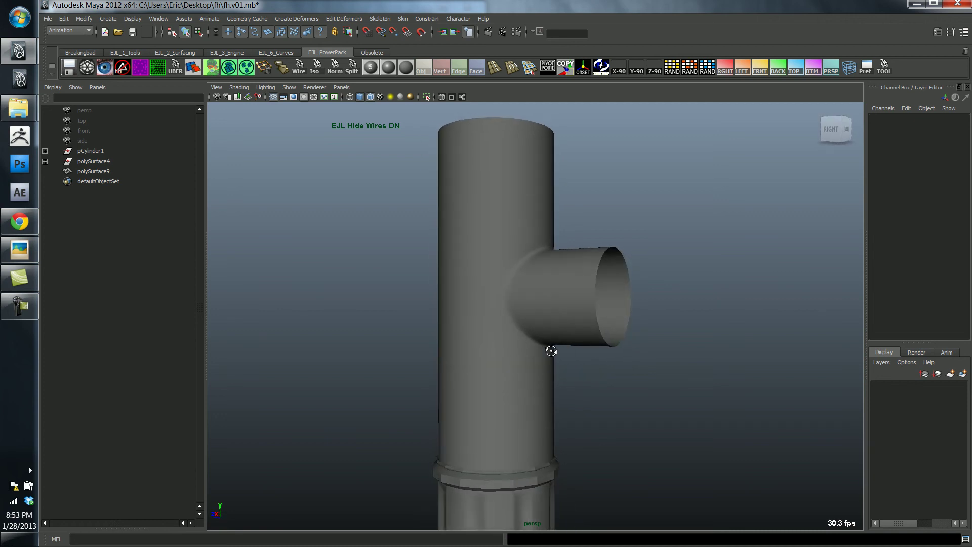
# Show the wires on the unsmoothed shaft mesh and split its faces just below the outlet joint with a matching row of edges
pyautogui.click(503, 351)
pyautogui.hotkey('alt', 'w')
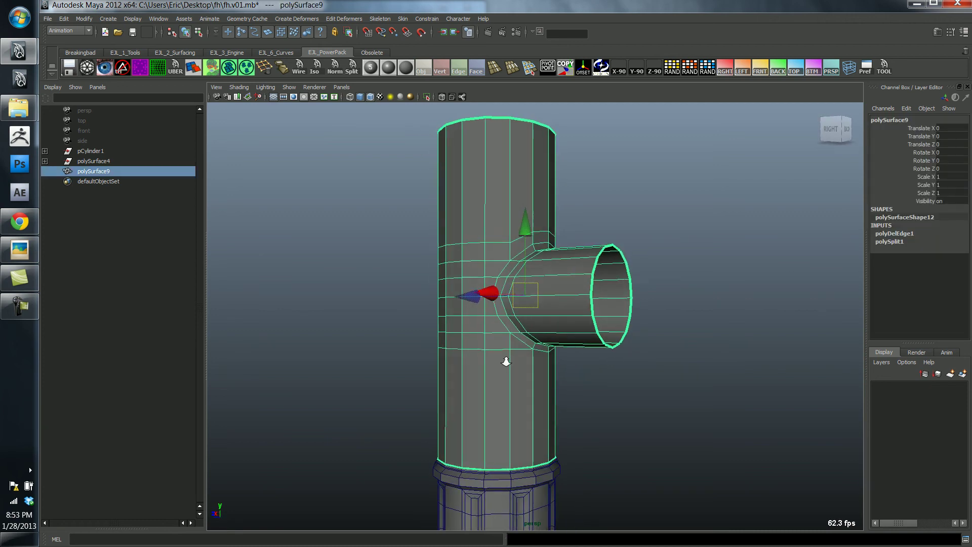
pyautogui.keyDown('alt'); pyautogui.moveTo(507, 362); pyautogui.dragTo(550, 371, button='right'); pyautogui.keyUp('alt')
pyautogui.keyDown('alt'); pyautogui.moveTo(550, 371); pyautogui.dragTo(497, 348); pyautogui.keyUp('alt')
pyautogui.press('y')
pyautogui.click(490, 333)
pyautogui.click(527, 358)
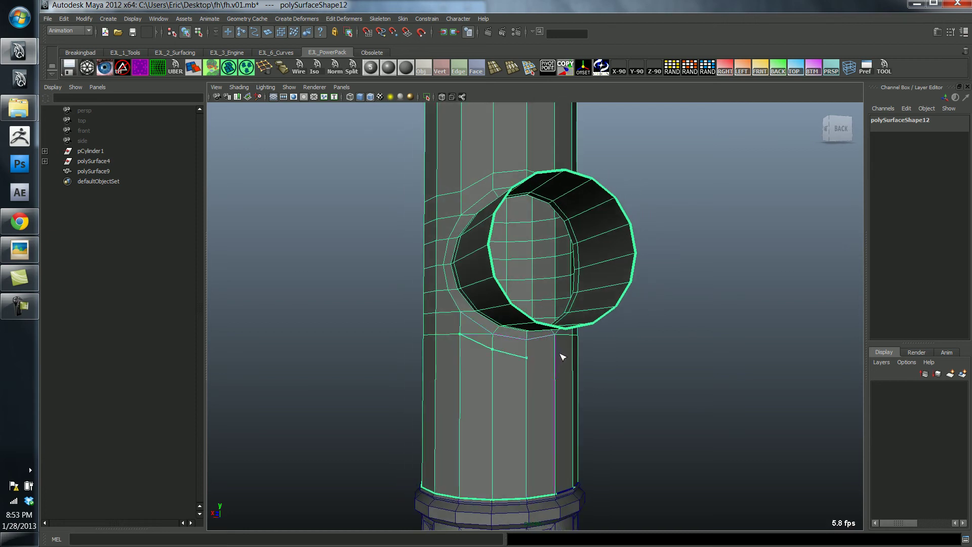
pyautogui.keyDown('alt'); pyautogui.moveTo(560, 354); pyautogui.dragTo(547, 354); pyautogui.keyUp('alt')
pyautogui.click(549, 350)
pyautogui.press('Return')
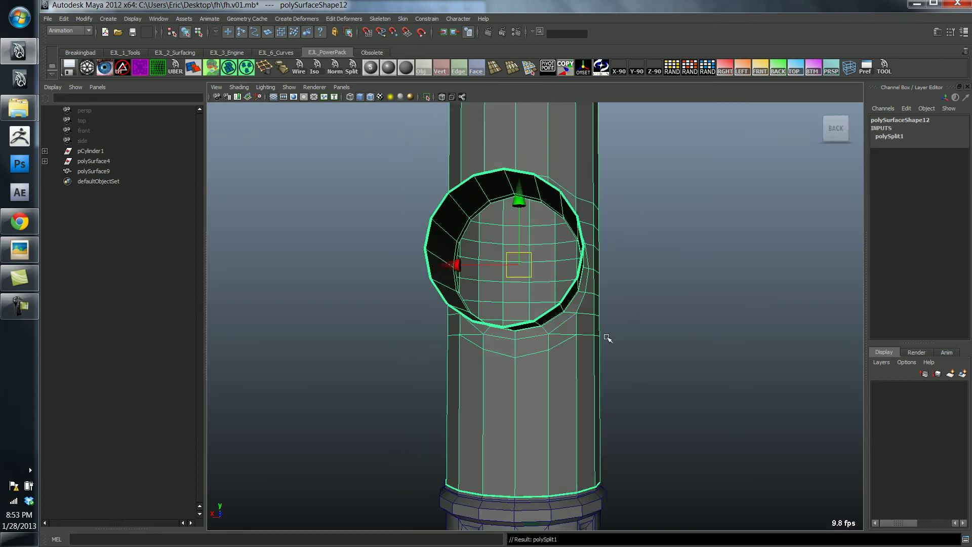
# Delete the two leftover horizontal edges on either side of the joint, just above the new lower edge row
pyautogui.click(566, 337)
pyautogui.click(468, 338)
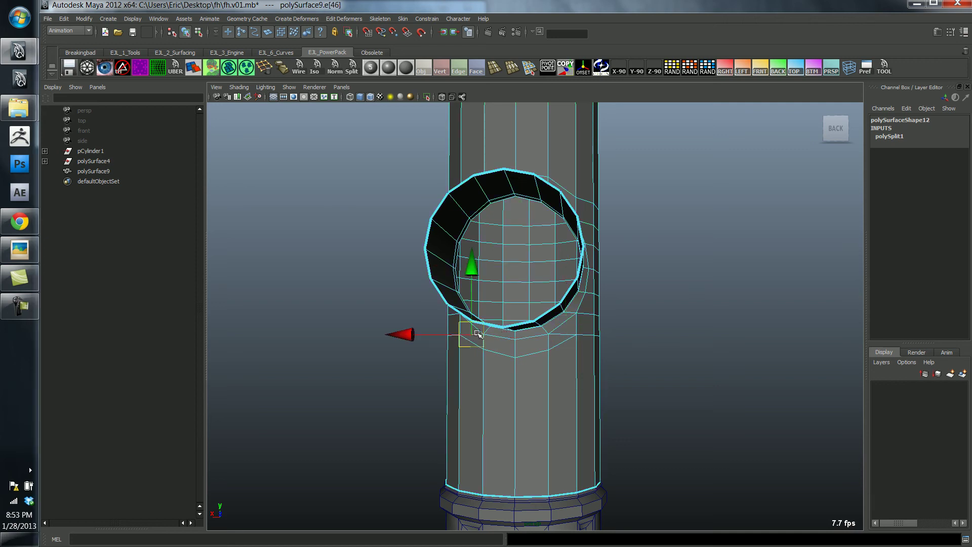
pyautogui.keyDown('shift'); pyautogui.click(567, 335); pyautogui.keyUp('shift')
pyautogui.press('Delete')
# Preview the hydrant with its wires hidden, examine the reworked joint, and show the wires again
pyautogui.keyDown('alt'); pyautogui.moveTo(539, 344); pyautogui.dragTo(545, 352); pyautogui.keyUp('alt')
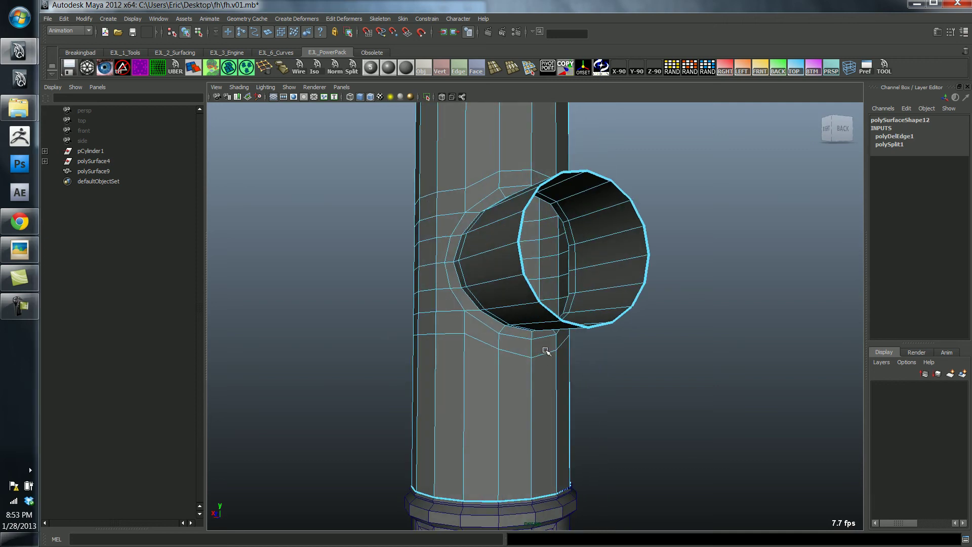
pyautogui.press('F8')
pyautogui.click(612, 356)
pyautogui.keyDown('alt'); pyautogui.moveTo(612, 357); pyautogui.dragTo(593, 364); pyautogui.keyUp('alt')
pyautogui.hotkey('alt', 'w')
pyautogui.moveTo(502, 371)
pyautogui.keyDown('alt'); pyautogui.mouseDown()
pyautogui.moveTo(516, 374)
pyautogui.moveTo(499, 368)
pyautogui.mouseUp(); pyautogui.keyUp('alt')
pyautogui.keyDown('alt'); pyautogui.moveTo(499, 369); pyautogui.dragTo(373, 312, button='right'); pyautogui.keyUp('alt')
pyautogui.click(517, 341)
pyautogui.hotkey('alt', 'w')
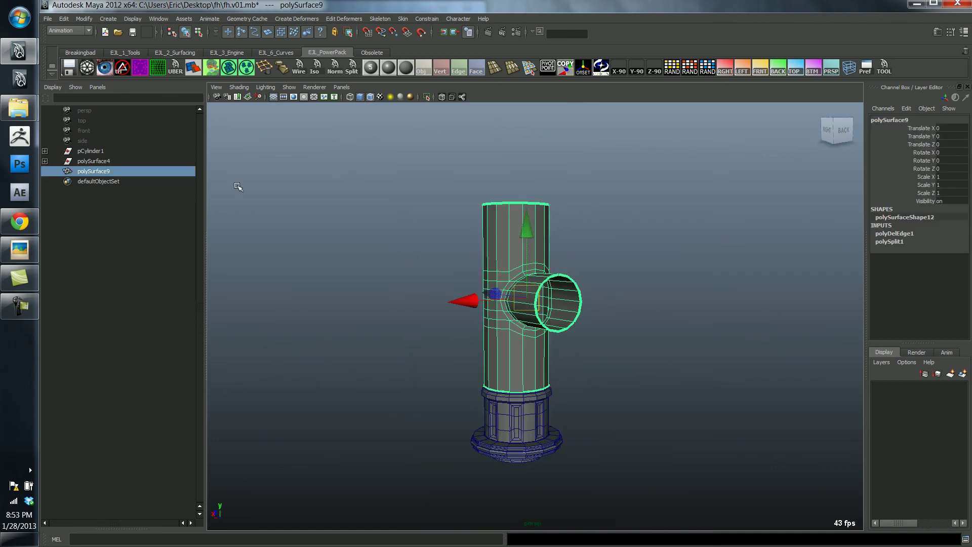
# Check the fire_hydrant.jpg reference and shorten the outlet tube by moving its end vertices toward the shaft
pyautogui.click(20, 249)
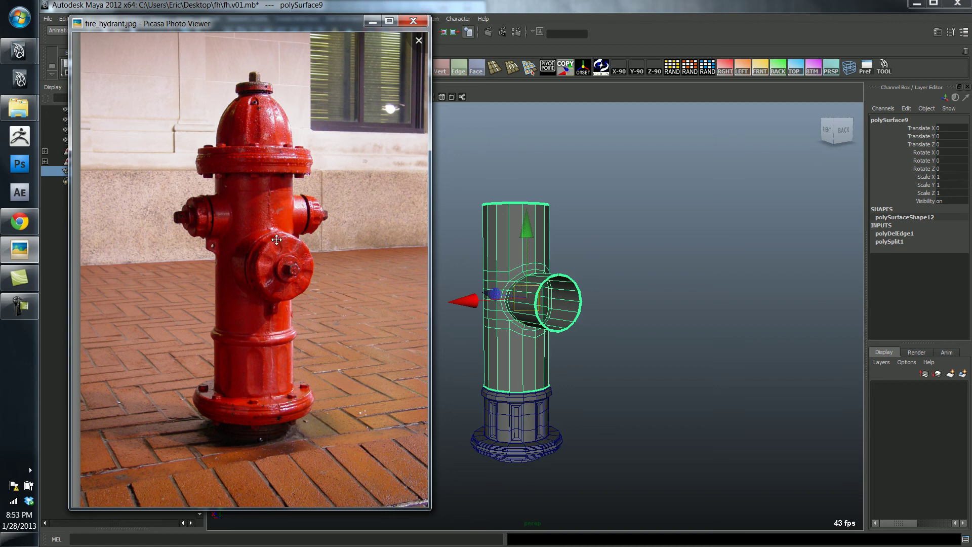
pyautogui.keyDown('alt'); pyautogui.moveTo(562, 304); pyautogui.dragTo(588, 328); pyautogui.keyUp('alt')
pyautogui.moveTo(585, 300); pyautogui.dragTo(558, 296, button='right')
pyautogui.keyDown('alt'); pyautogui.moveTo(567, 283); pyautogui.dragTo(605, 356); pyautogui.keyUp('alt')
pyautogui.scroll(3, 606, 357)
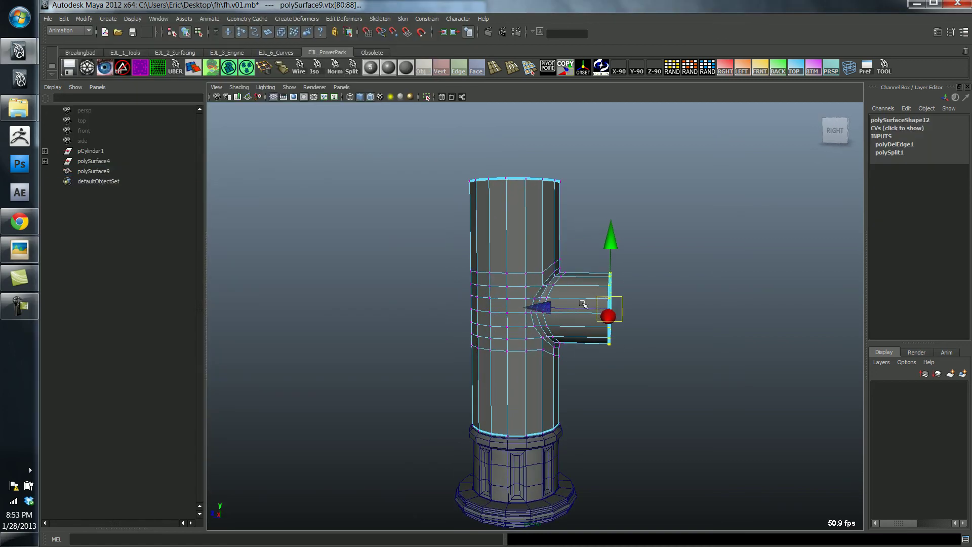
pyautogui.moveTo(536, 305)
pyautogui.mouseDown()
pyautogui.moveTo(510, 306)
pyautogui.moveTo(518, 308)
pyautogui.mouseUp()
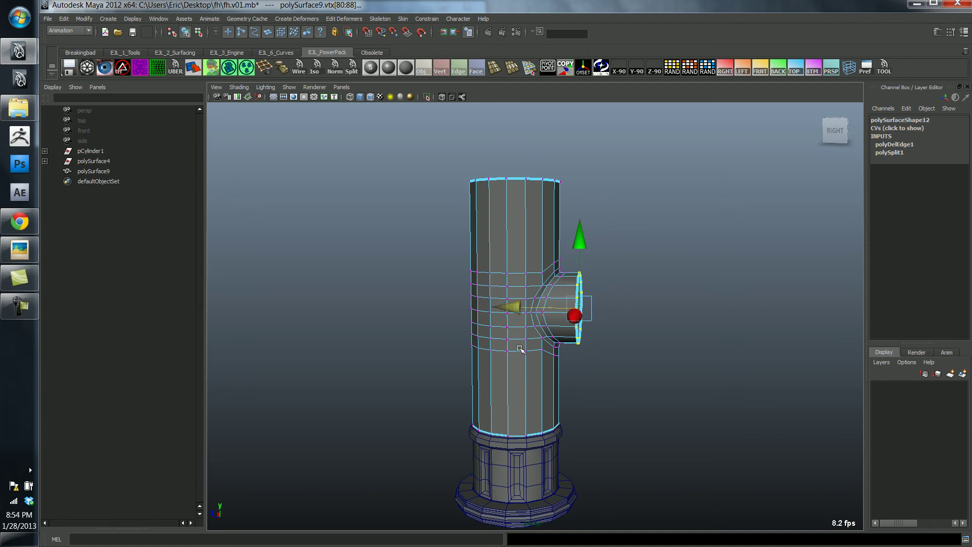
pyautogui.moveTo(522, 350); pyautogui.dragTo(553, 330, button='right')
# Examine the outlet cap and its connection to the shaft up close in the fire_hydrant.jpg reference
pyautogui.keyDown('alt'); pyautogui.moveTo(593, 374); pyautogui.dragTo(598, 375); pyautogui.keyUp('alt')
pyautogui.scroll(3, 597, 376)
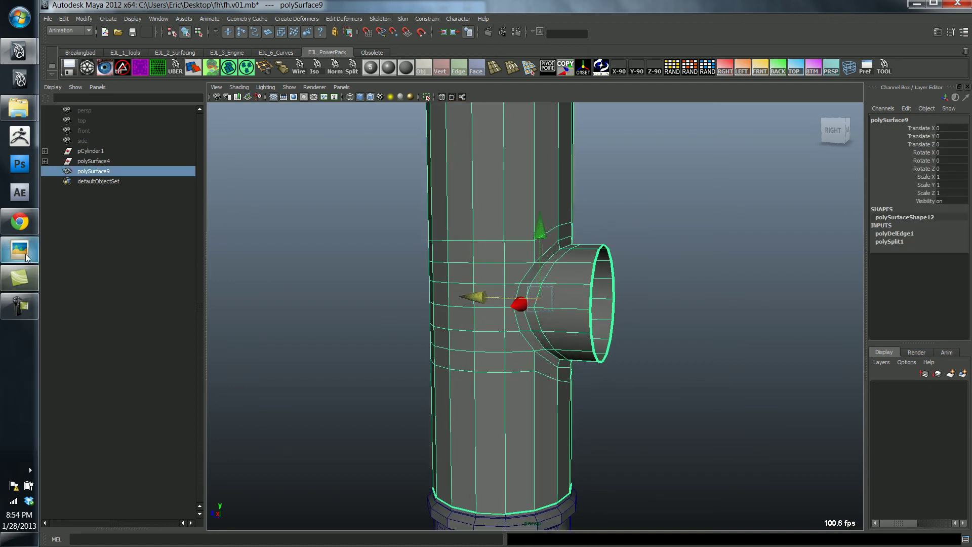
pyautogui.click(25, 256)
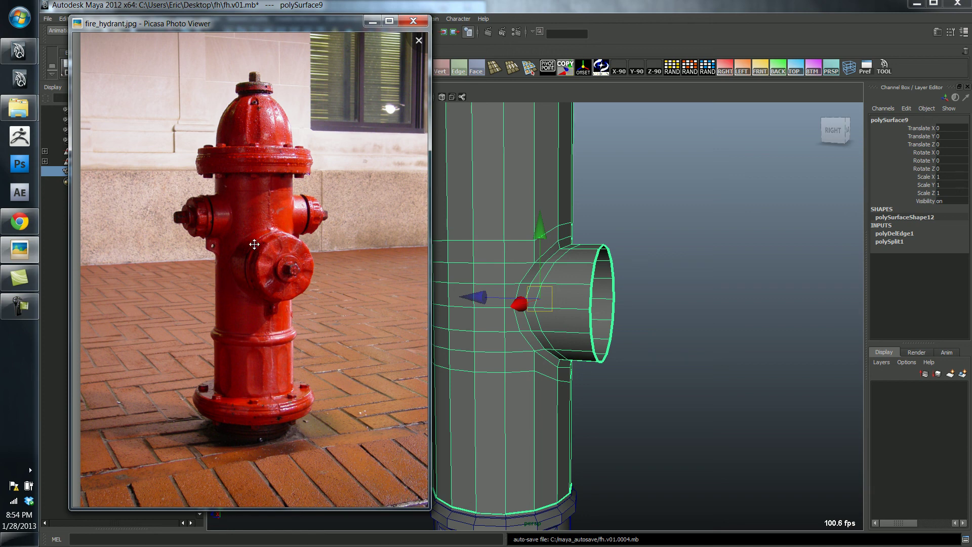
pyautogui.moveTo(248, 470)
pyautogui.click(157, 500)
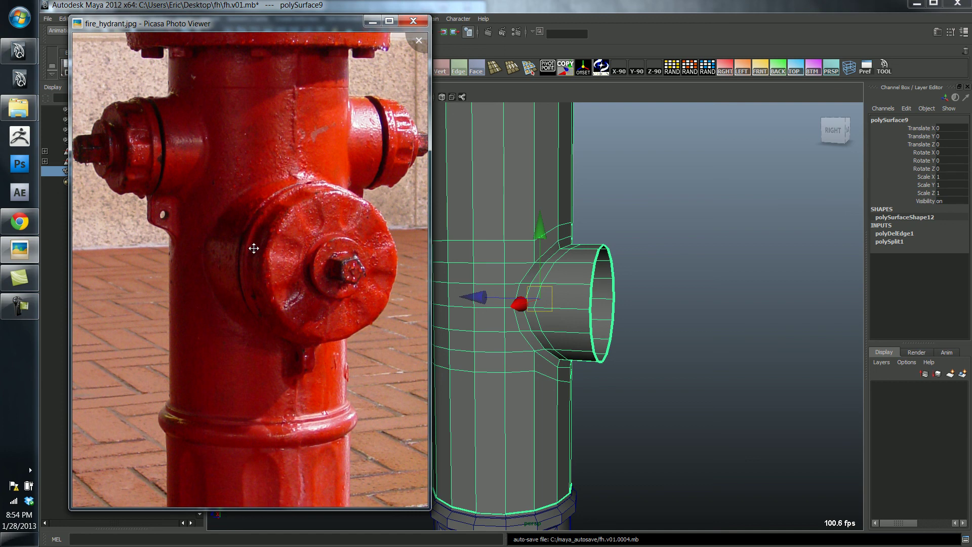
pyautogui.click(602, 284)
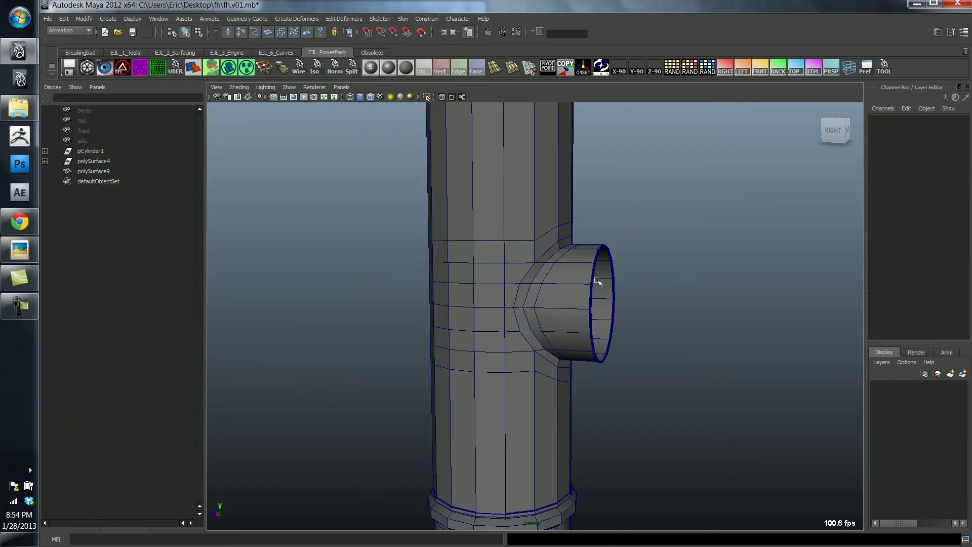
# Extrude the outlet's open rim edges and scale them inward to form an end face with a smaller central hole
pyautogui.click(601, 283)
pyautogui.keyDown('alt'); pyautogui.moveTo(601, 283); pyautogui.dragTo(601, 333); pyautogui.keyUp('alt')
pyautogui.moveTo(601, 333); pyautogui.dragTo(599, 321, button='right')
pyautogui.doubleClick(599, 284)
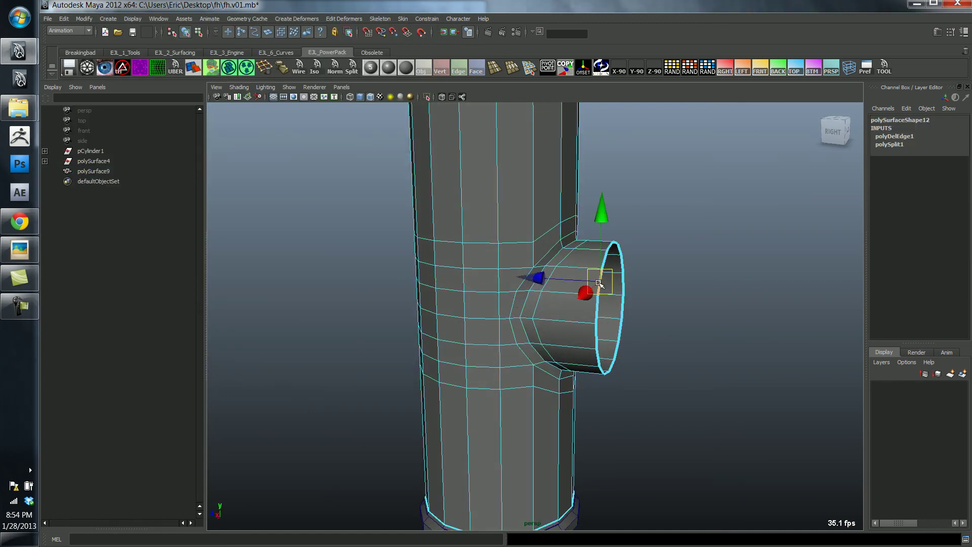
pyautogui.keyDown('alt'); pyautogui.moveTo(657, 310); pyautogui.dragTo(673, 339); pyautogui.keyUp('alt')
pyautogui.hotkey('ctrl', 'e')
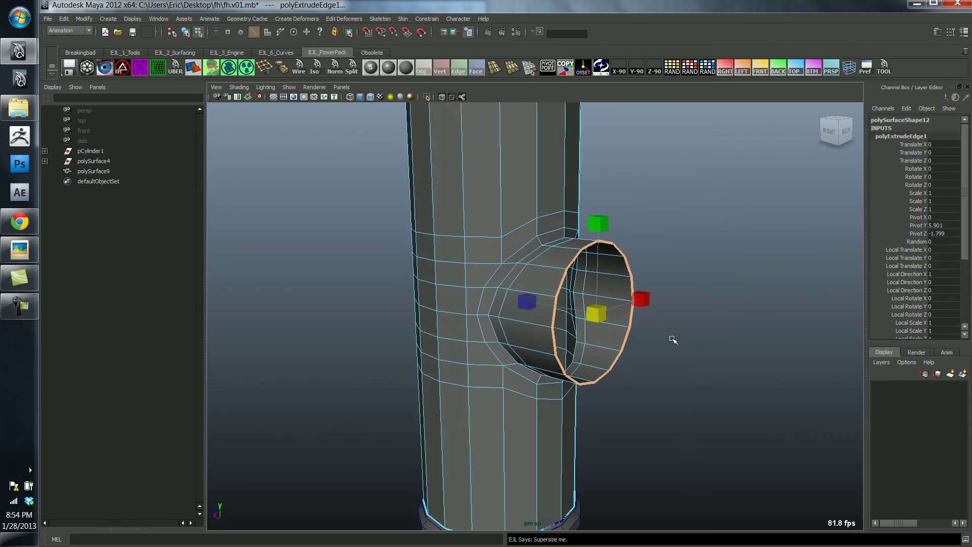
pyautogui.moveTo(673, 339); pyautogui.dragTo(594, 356, button='middle')
pyautogui.moveTo(593, 352); pyautogui.dragTo(607, 346, button='right')
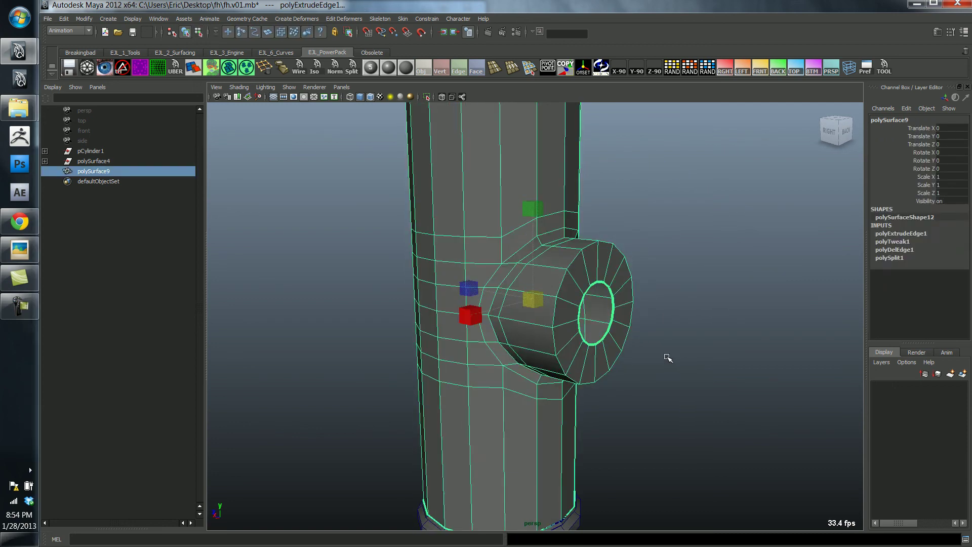
pyautogui.click(668, 358)
pyautogui.keyDown('alt'); pyautogui.moveTo(602, 355); pyautogui.dragTo(537, 348); pyautogui.keyUp('alt')
pyautogui.click(528, 357)
pyautogui.press('F8')
# Create a polygon cylinder and raise it to the outlet's height in front of the opening, at about Translate Y 5.85
pyautogui.keyDown('alt'); pyautogui.moveTo(542, 334); pyautogui.dragTo(299, 348, button='right'); pyautogui.keyUp('alt')
pyautogui.keyDown('shift'); pyautogui.rightClick(620, 353); pyautogui.keyUp('shift')
pyautogui.moveTo(621, 353); pyautogui.dragTo(577, 353, button='right')
pyautogui.moveTo(524, 411); pyautogui.dragTo(528, 327)
# Set the new cylinder's Rotate X to 90 so its axis follows the outlet tube
pyautogui.press('e')
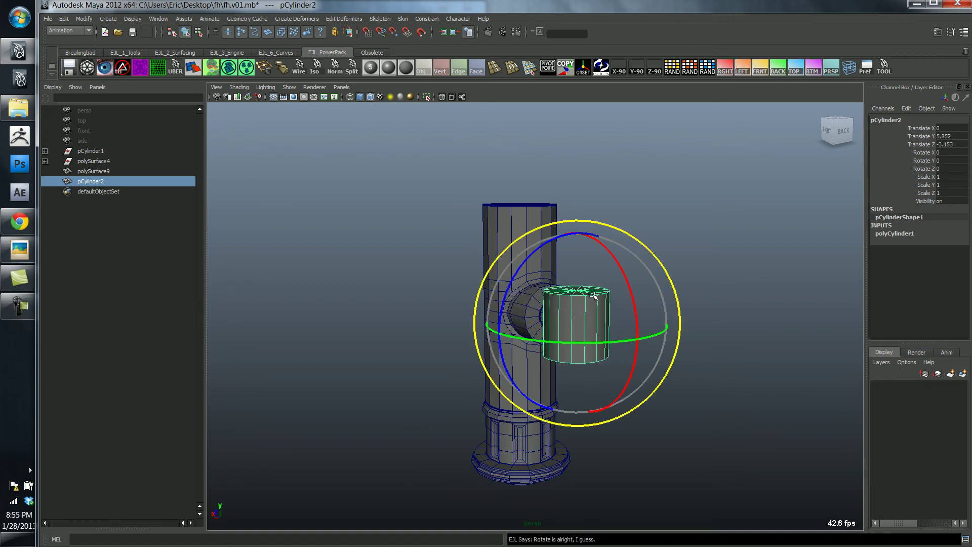
pyautogui.click(948, 152)
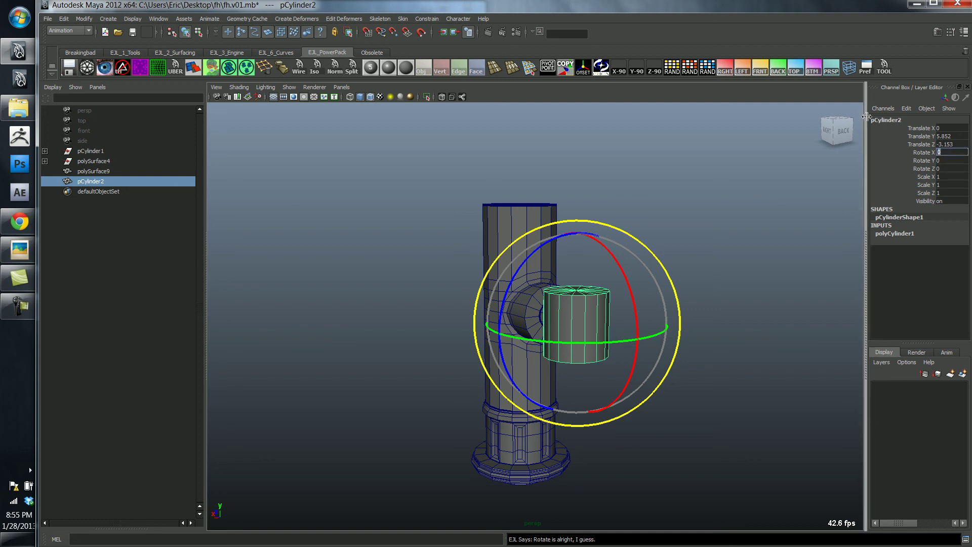
pyautogui.write('90')
pyautogui.press('Return')
# Move the cylinder against the outlet and align it with the tube, at about Translate Z -2.65 and Translate Y 5.91
pyautogui.keyDown('alt'); pyautogui.click(666, 197); pyautogui.keyUp('alt')
pyautogui.press('w')
pyautogui.keyDown('alt'); pyautogui.moveTo(602, 317); pyautogui.dragTo(626, 320); pyautogui.keyUp('alt')
pyautogui.moveTo(548, 315); pyautogui.dragTo(537, 313)
pyautogui.press('f')
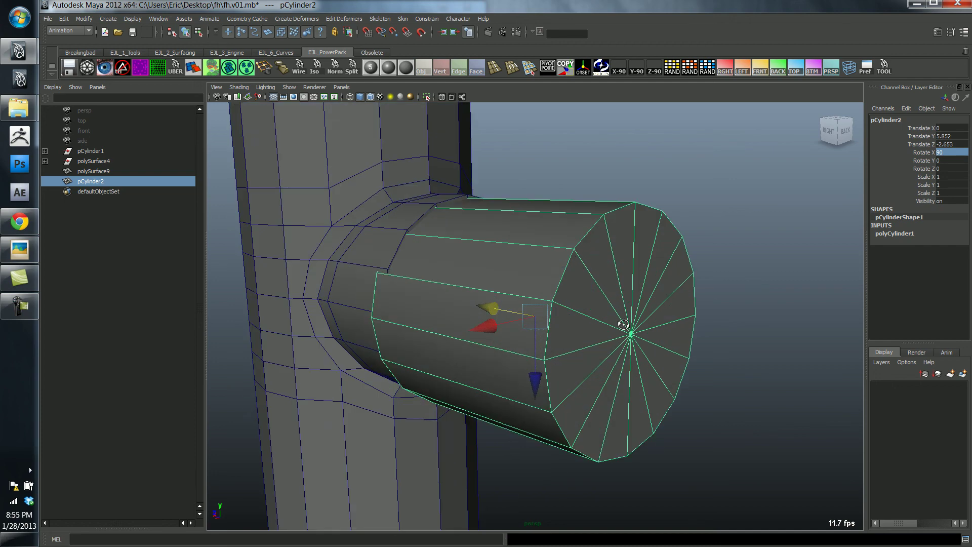
pyautogui.moveTo(536, 382); pyautogui.dragTo(536, 375)
pyautogui.press('r')
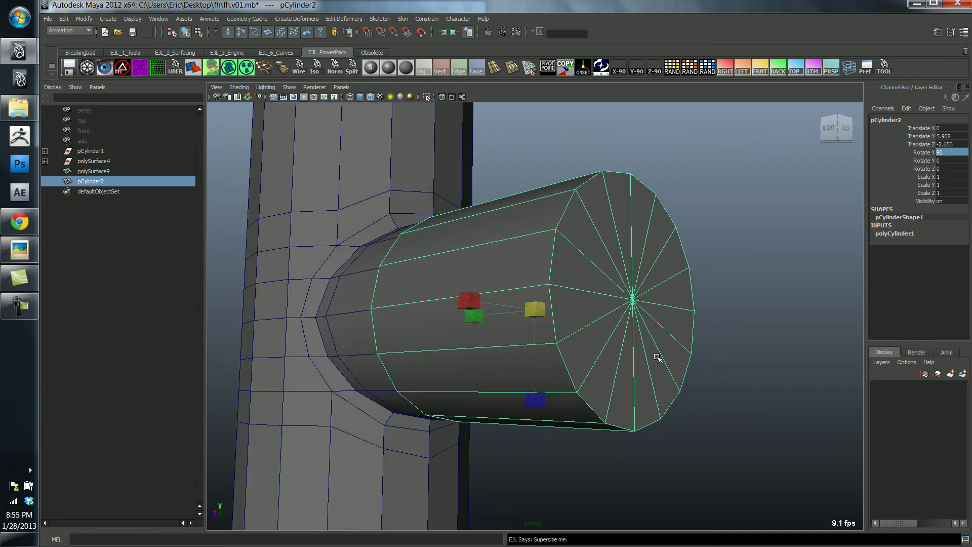